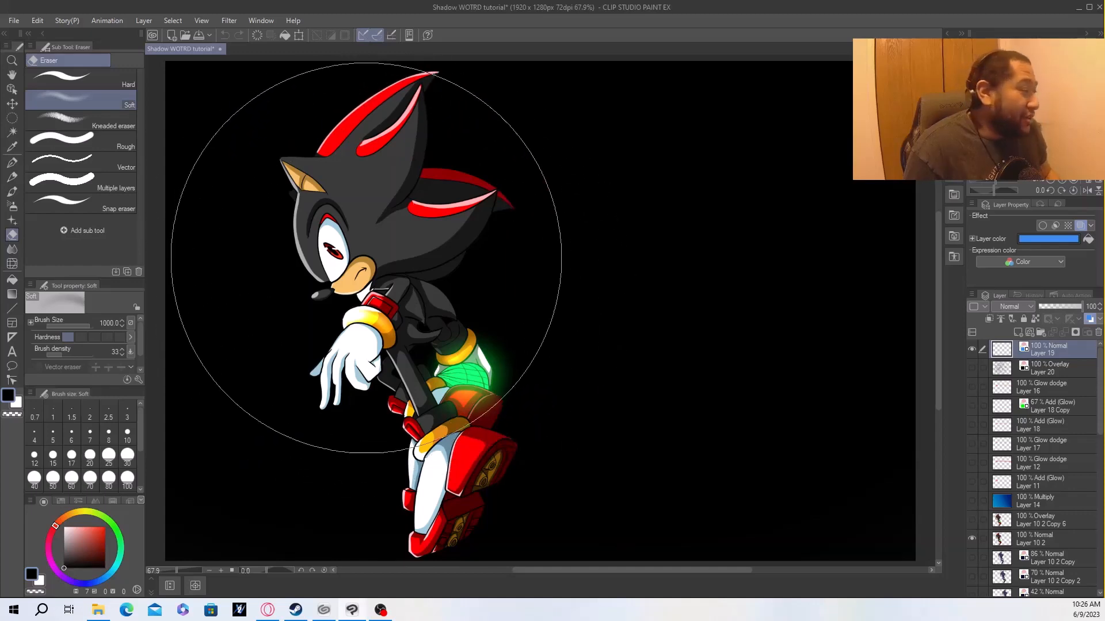
scroll(341, 258, "up", 6)
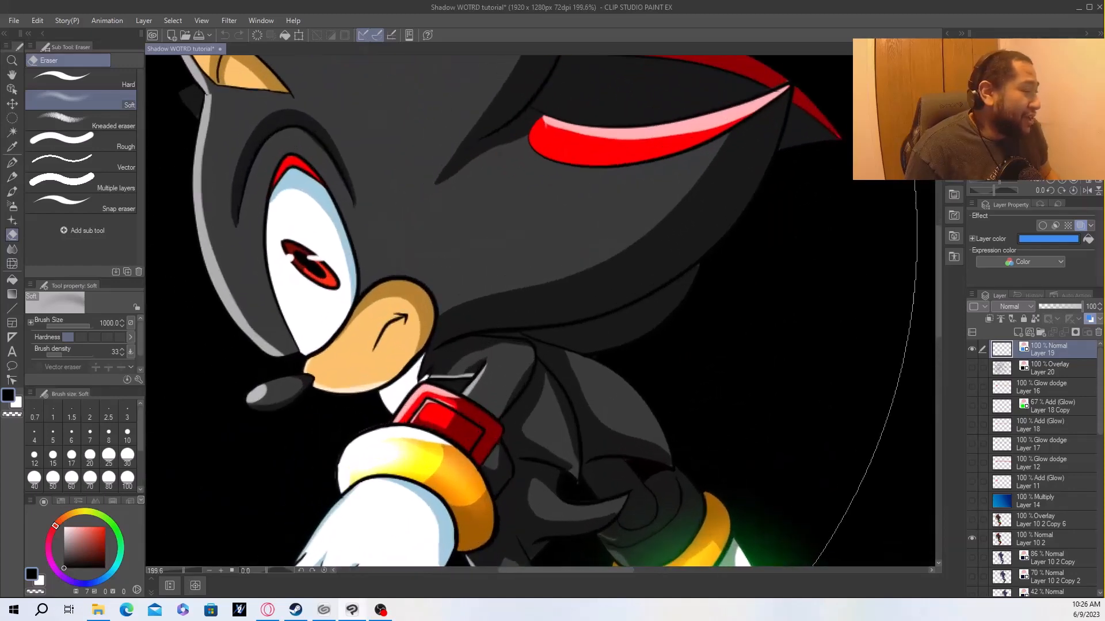
scroll(332, 238, "up", 11)
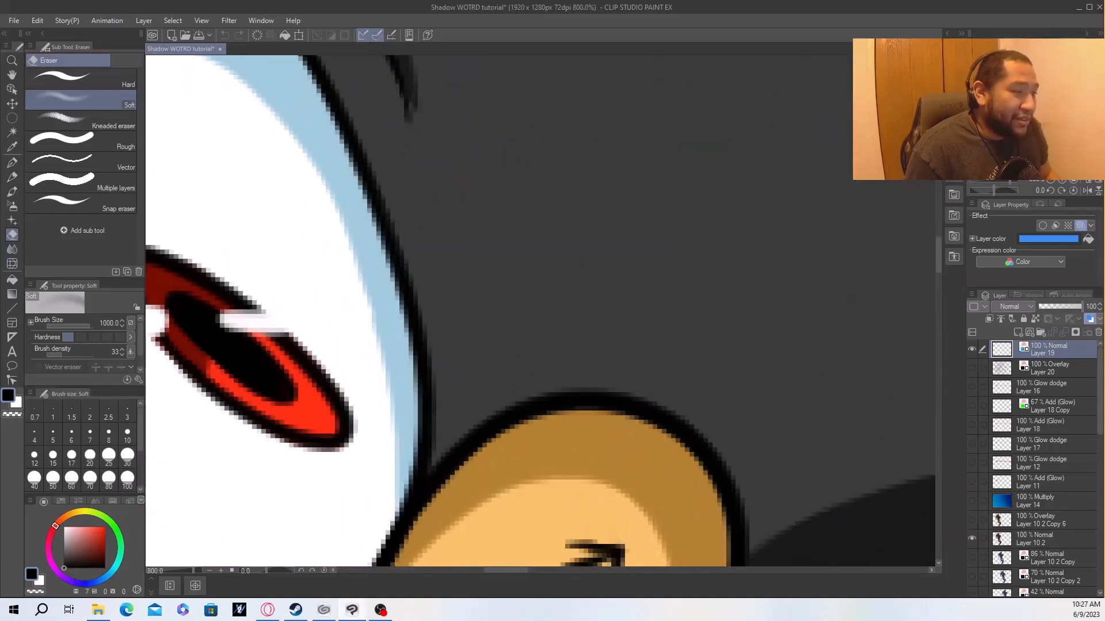
scroll(331, 239, "down", 8)
scroll(328, 238, "down", 8)
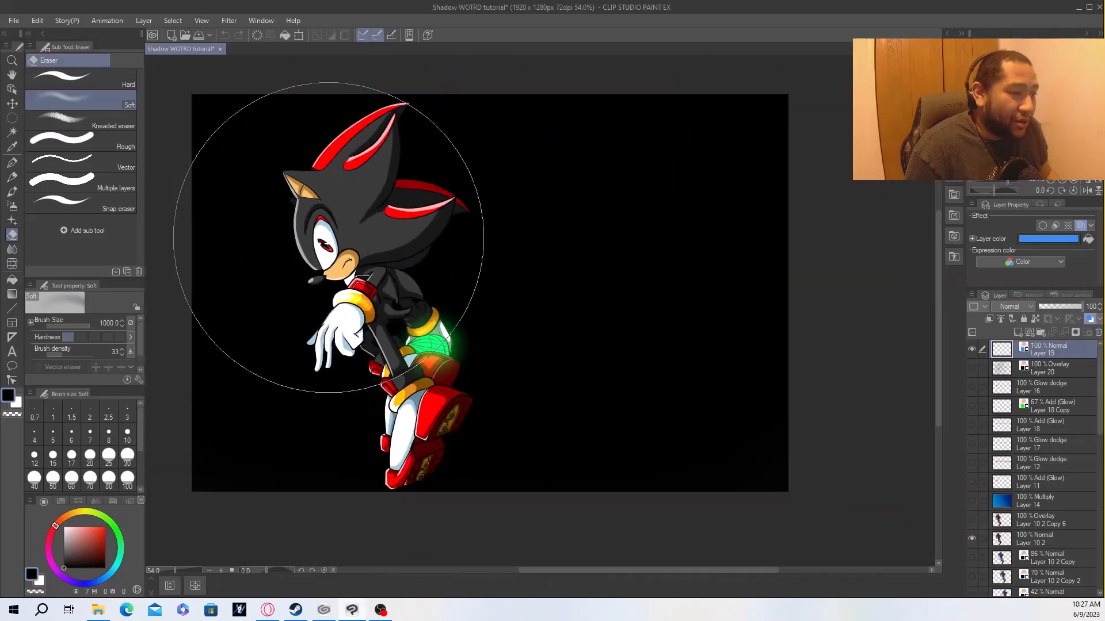
scroll(329, 238, "up", 1)
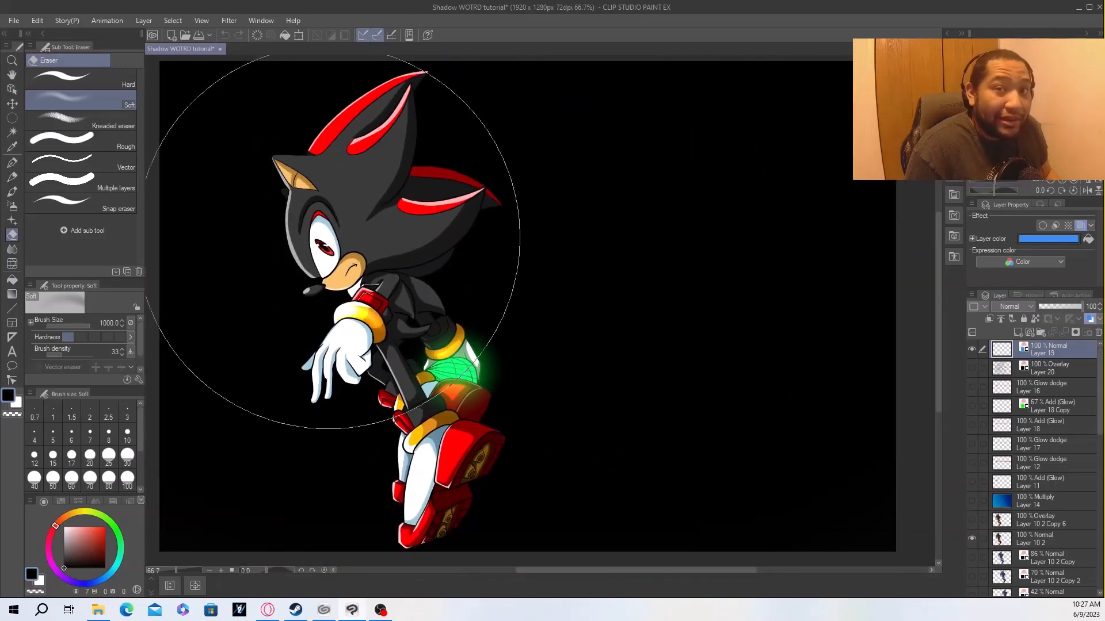
scroll(328, 238, "down", 1)
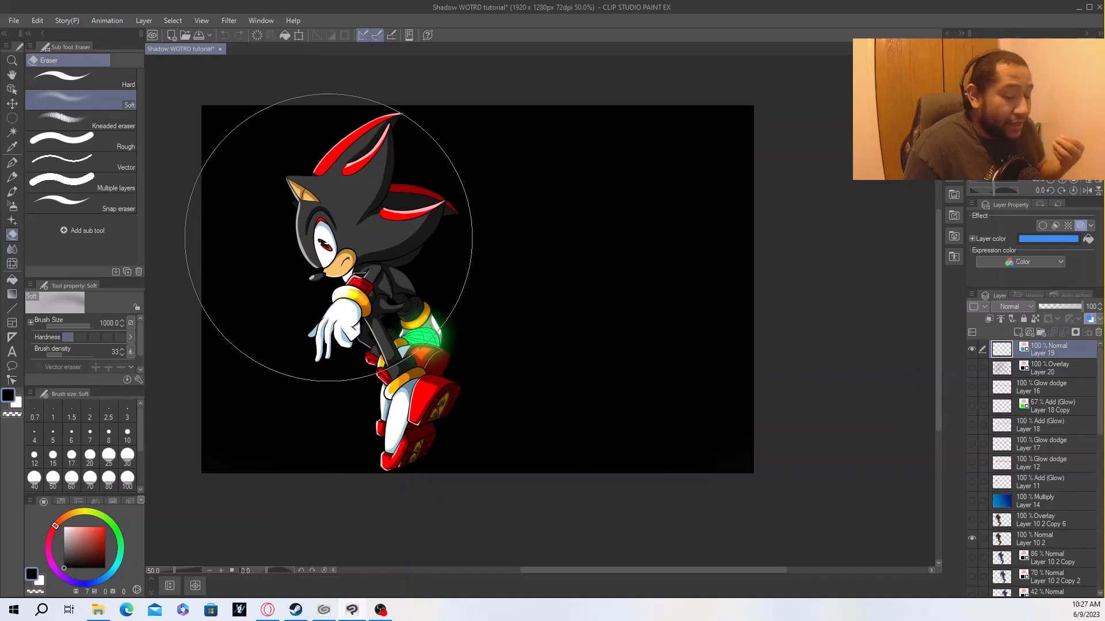
Copy and paste the character layer "Layer 10 2", and place the pasted copy directly beneath the original in the layer order.
left_click(1044, 541)
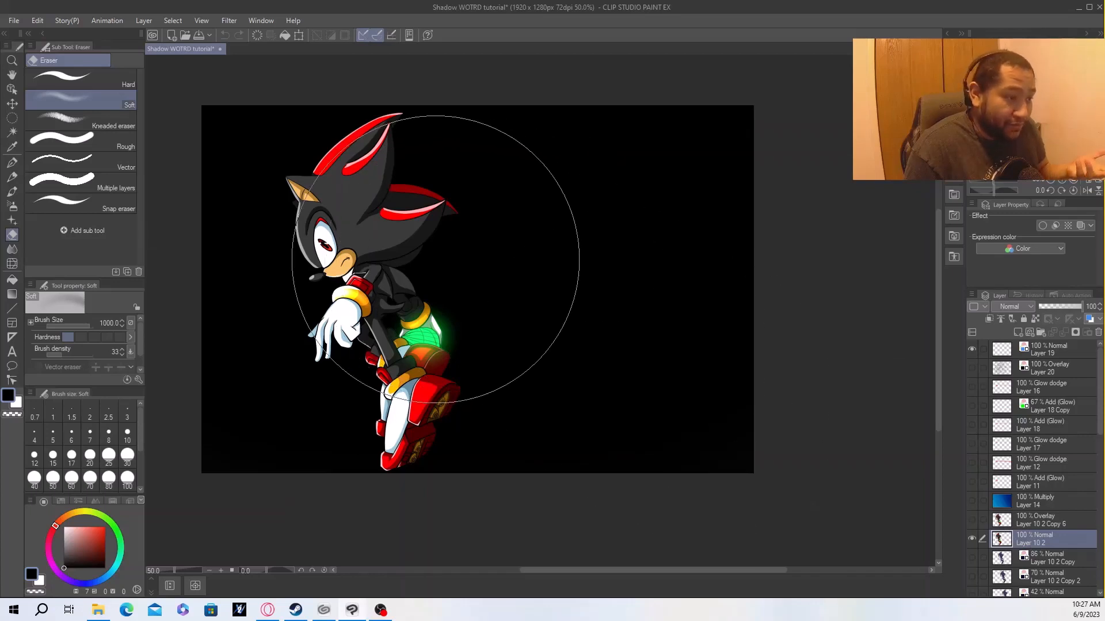
left_click(36, 21)
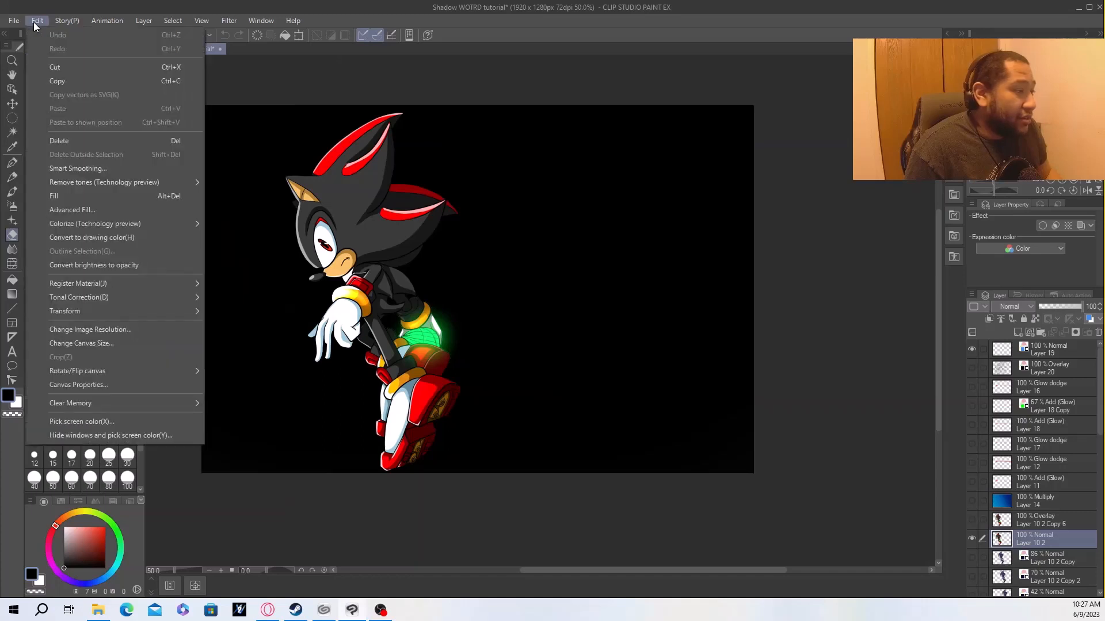
left_click(56, 82)
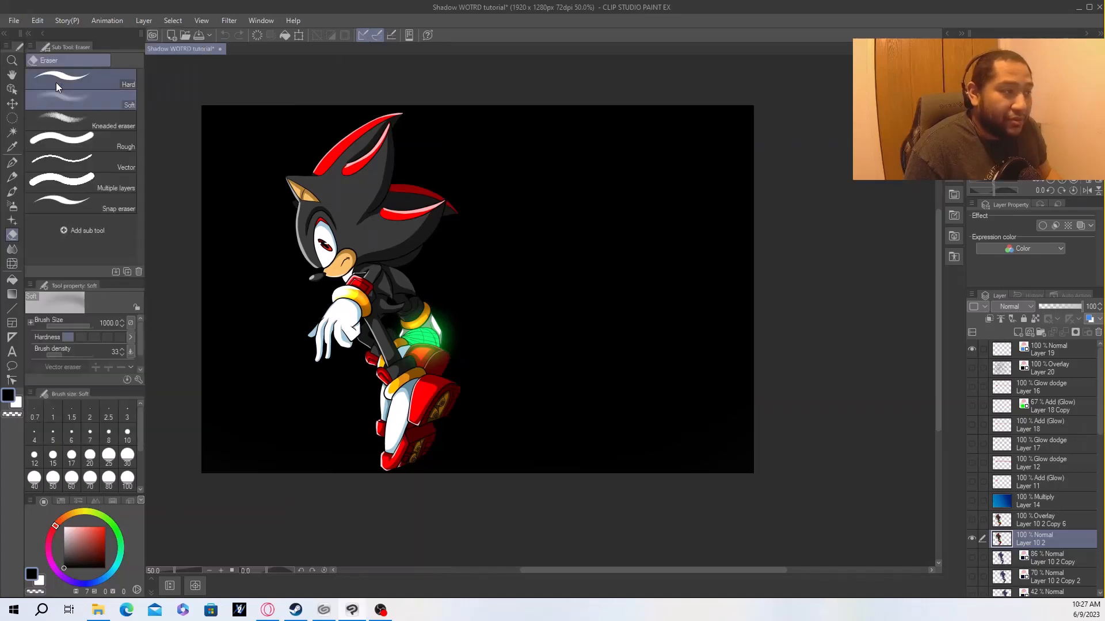
right_click(1047, 537)
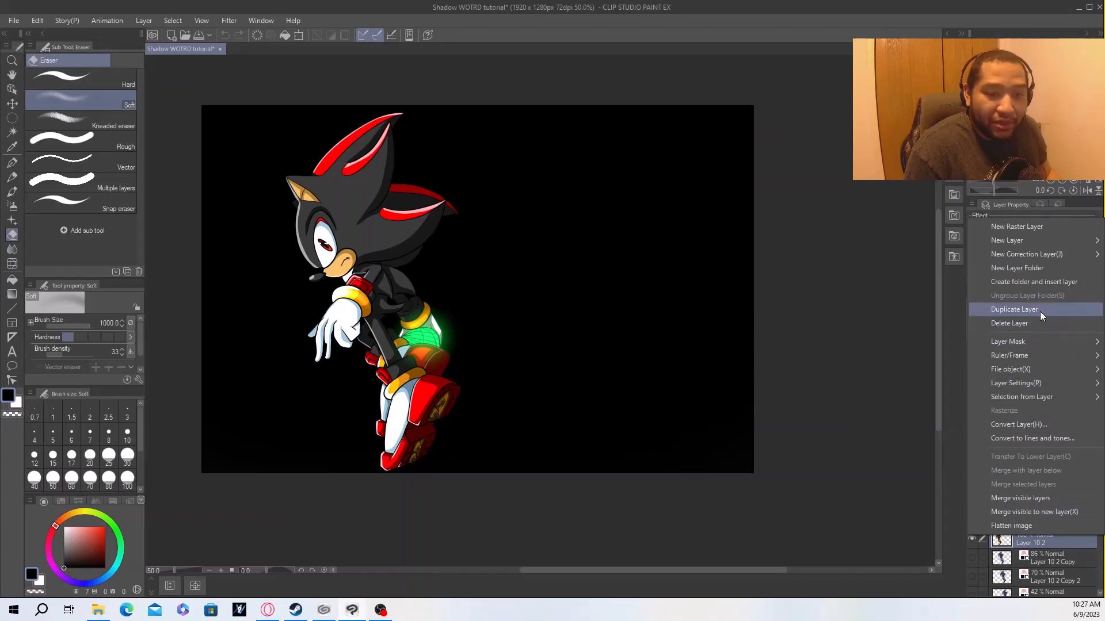
left_click(36, 19)
left_click(36, 20)
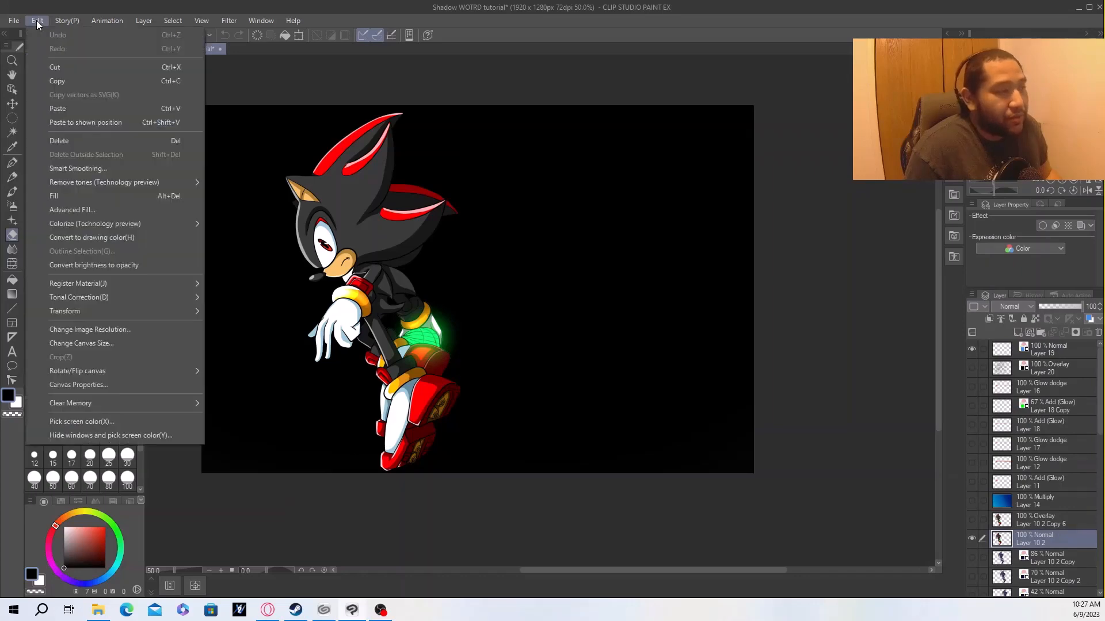
left_click(54, 79)
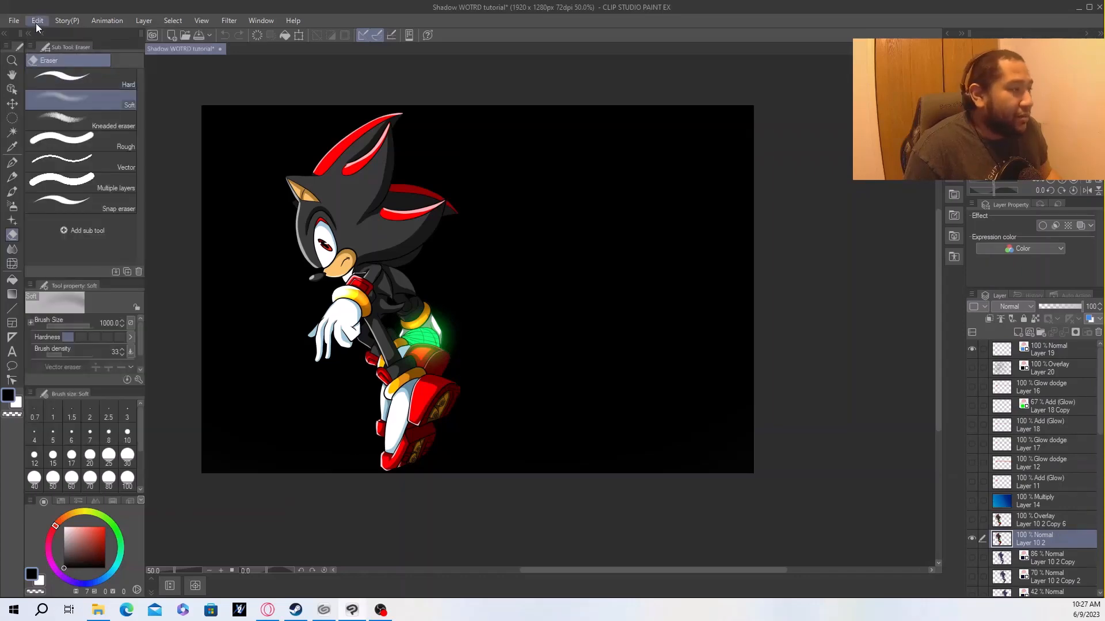
left_click(36, 20)
left_click(68, 112)
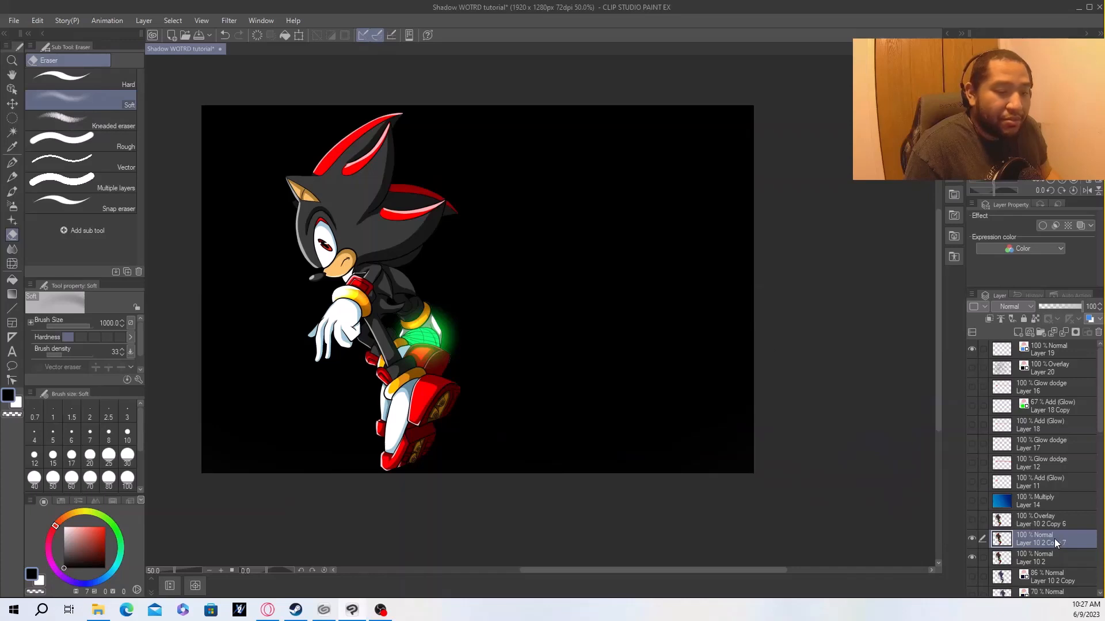
left_click_drag(1054, 539, 1053, 561)
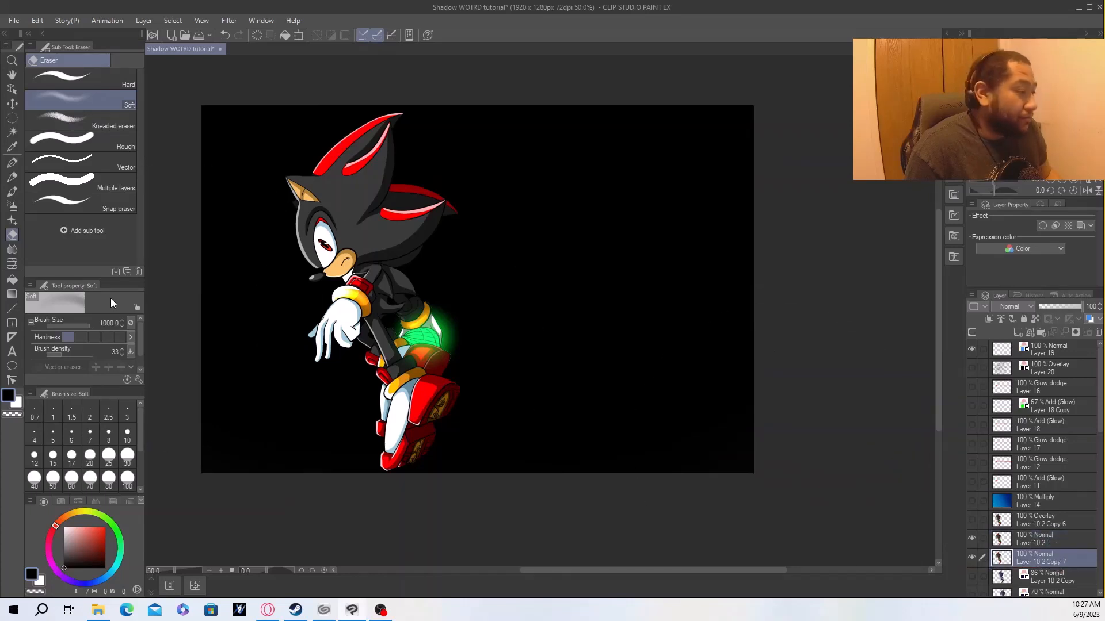
Shift the copied character horizontally to the right with the Object tool so it trails behind the original.
left_click(11, 92)
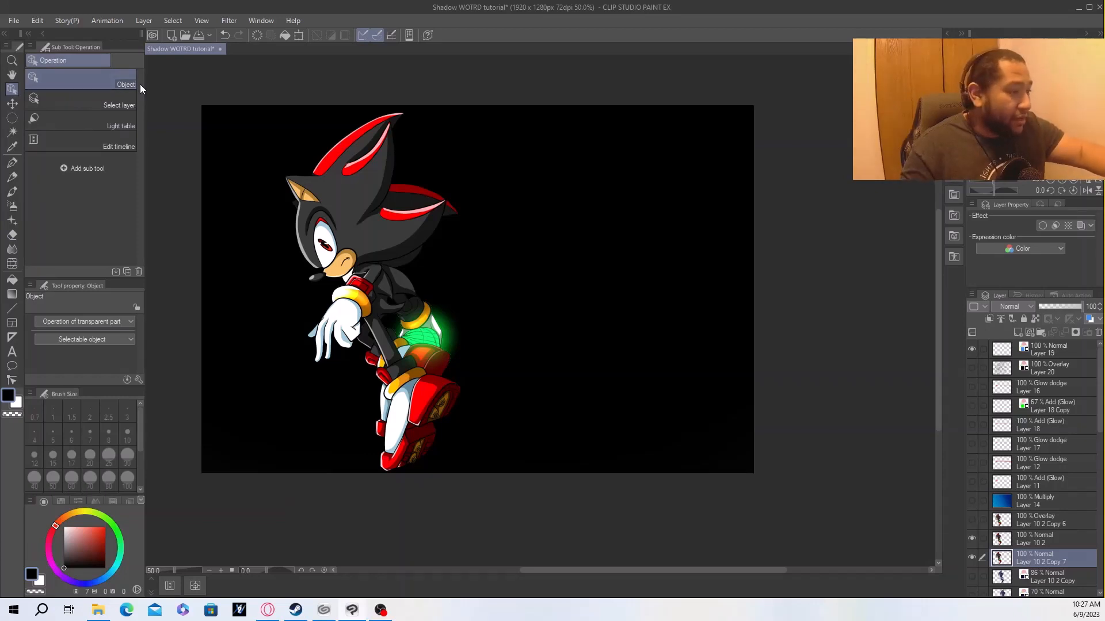
key("Right")
key("Right")
key("Right")
key("Right")
key("Right")
key("Right")
key("Right")
key("Right")
key("Right")
key("Right")
key("Right")
key("Right")
key("Right")
key("Right")
key("Right")
key("Right")
key("Right")
key("Right")
key("Right")
key("Right")
key("Right")
key("Right")
key("Right")
key("Right")
key("Right")
key("Right")
key("Right")
key("Right")
key("Right")
key("Right")
key("Right")
key("Right")
key("Right")
key("Right")
key("Right")
key("Right")
key("Right")
key("Right")
key("Right")
key("Right")
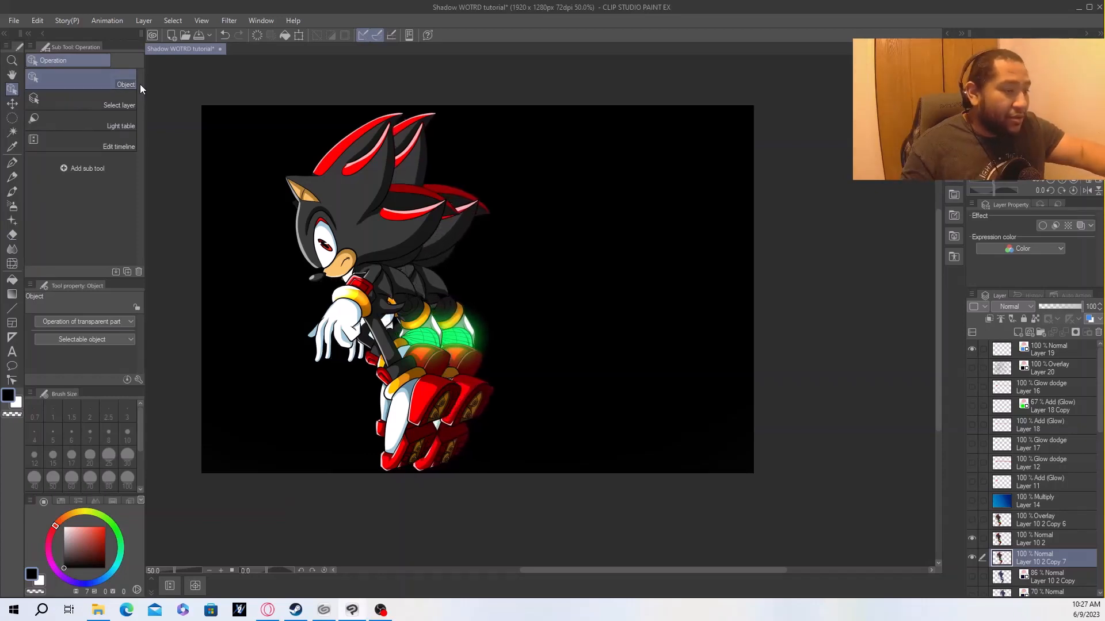
key("Right")
key("Right")
key("Right")
key("Right")
key("Right")
key("Right")
key("Right")
key("Right")
key("Right")
key("Right")
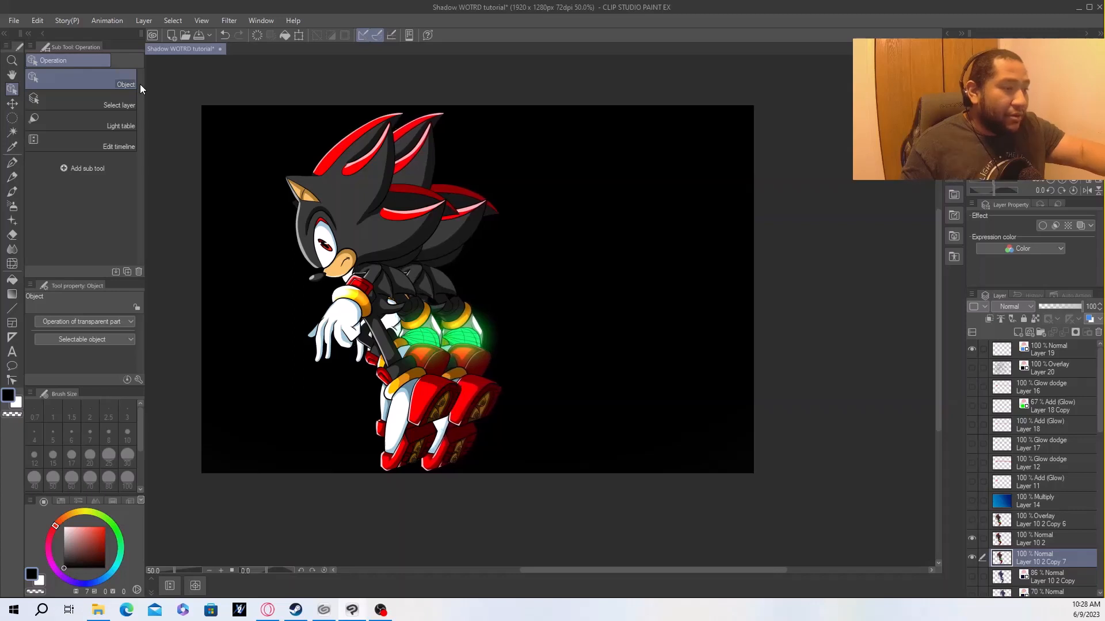
key("Right")
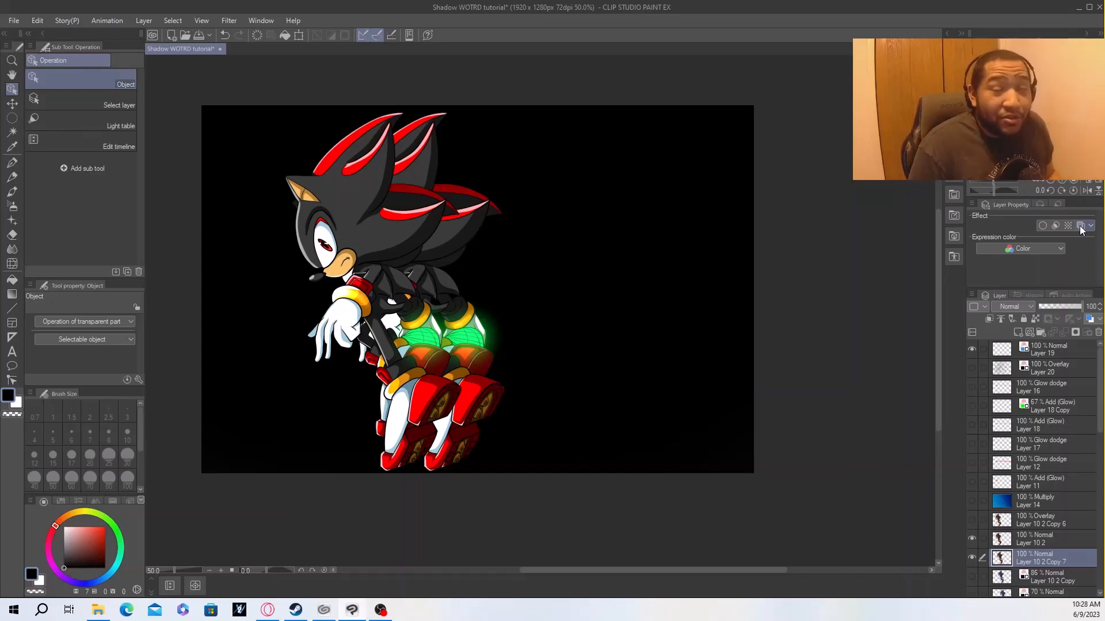
Apply the layer color effect to the shifted copy and set its color to dark navy blue.
left_click(1080, 226)
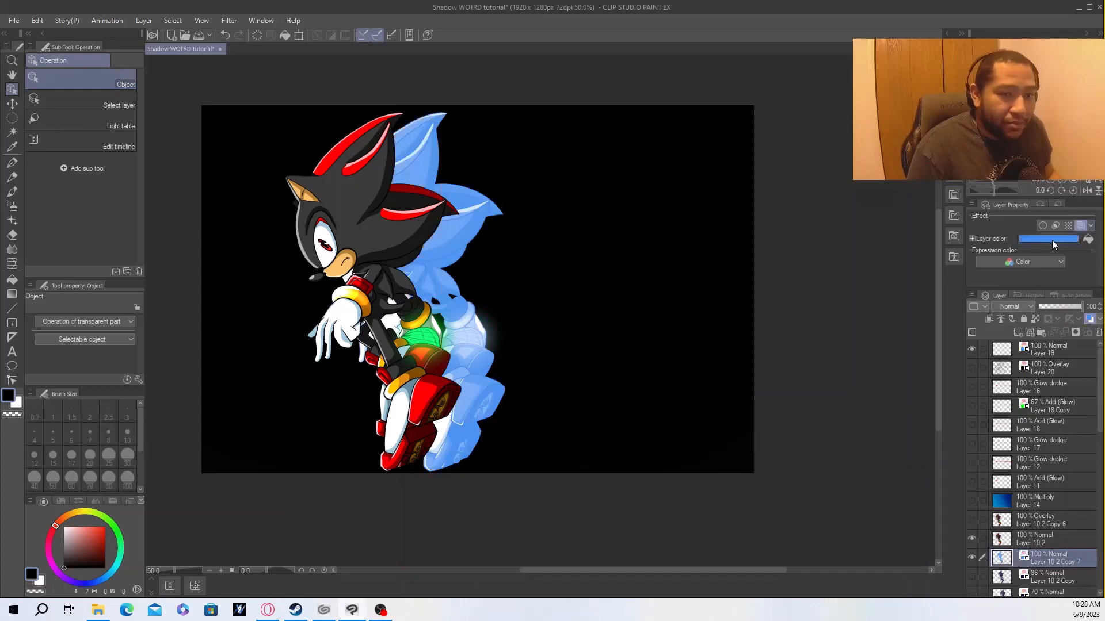
left_click(1054, 238)
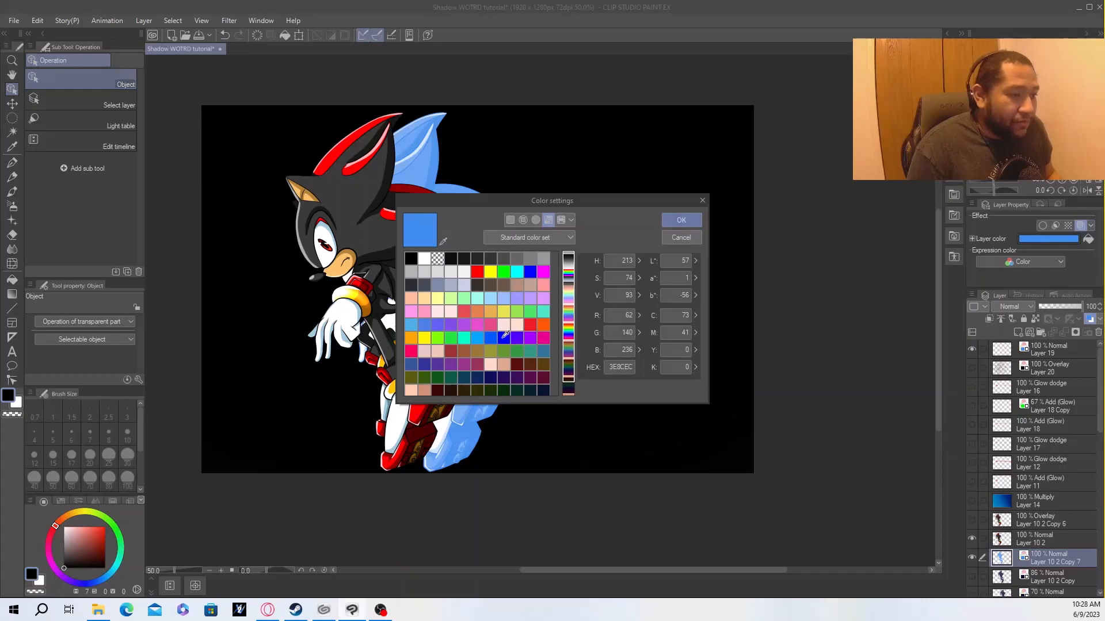
left_click(491, 378)
left_click(682, 222)
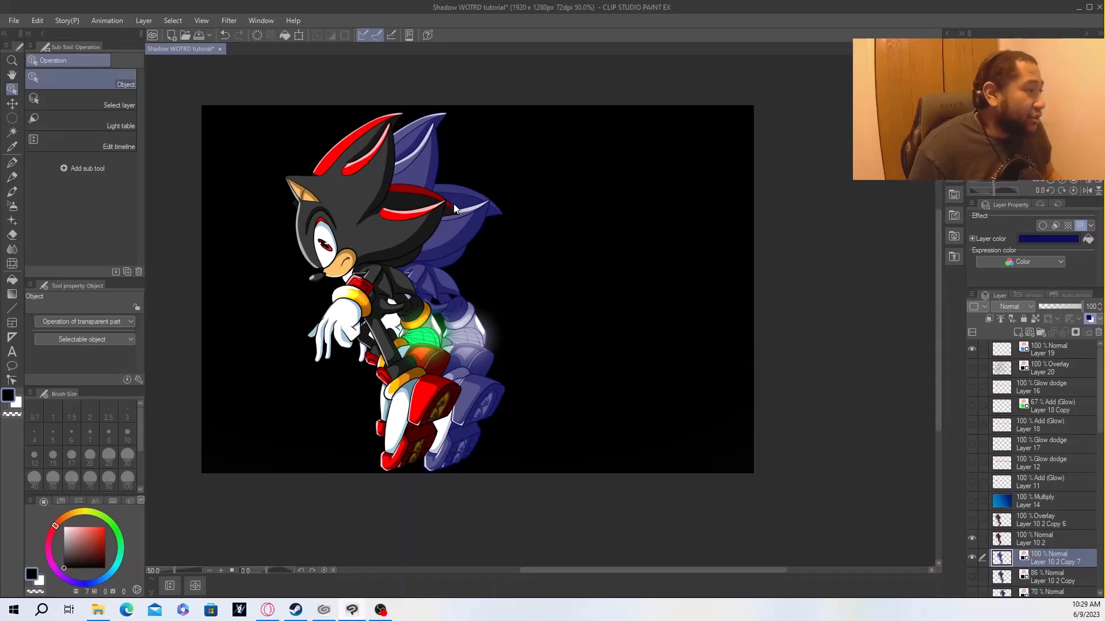
Copy and paste the navy-tinted character layer and place the new copy directly beneath it in the layer order.
left_click(37, 23)
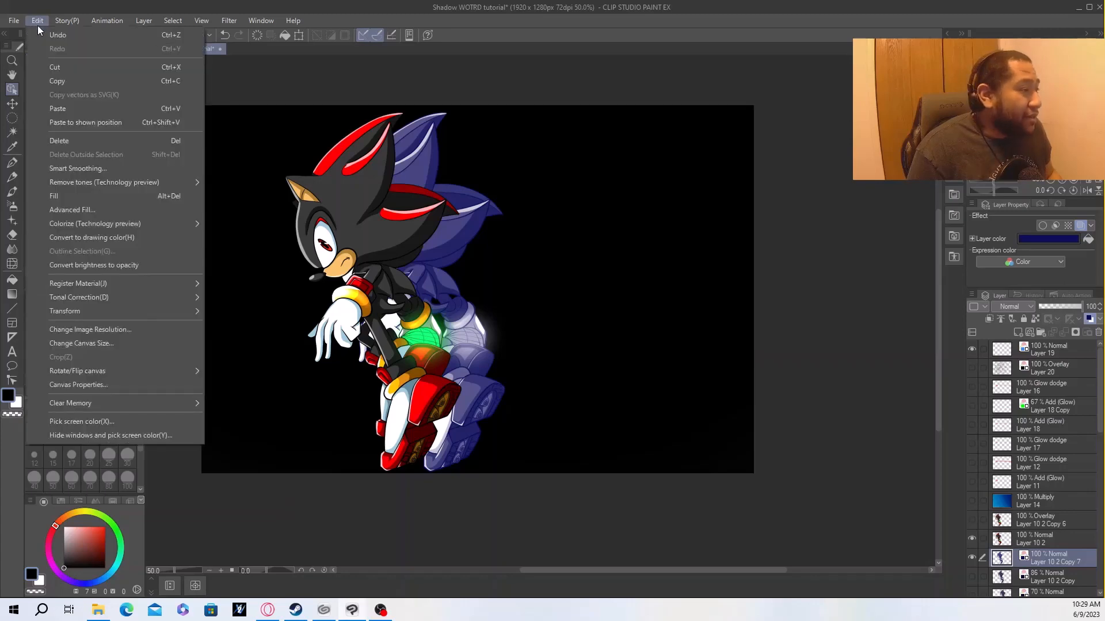
left_click(60, 81)
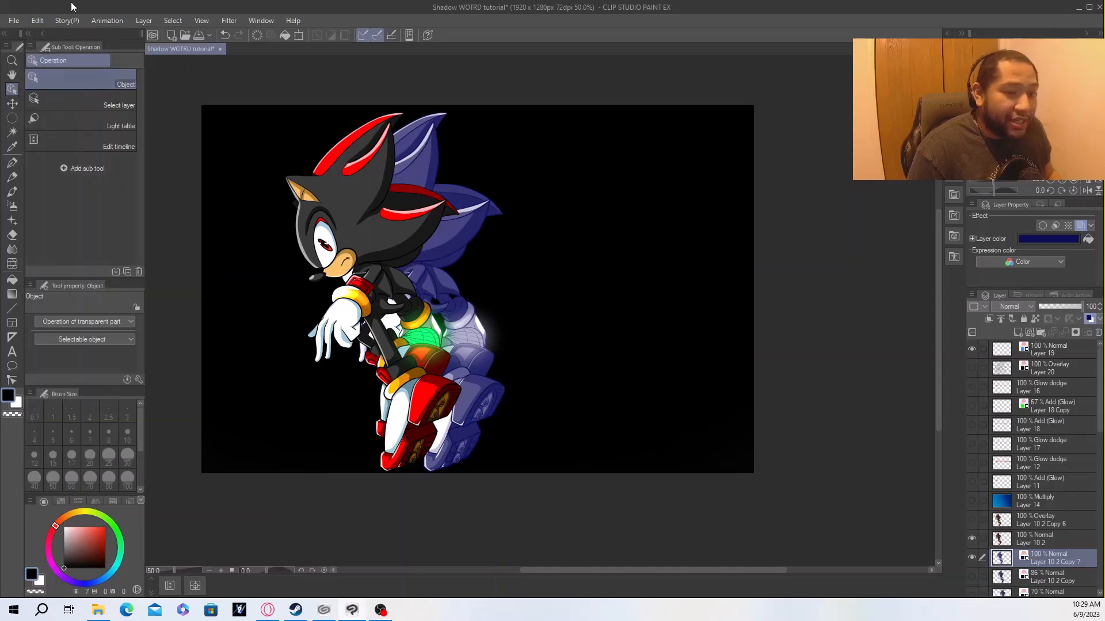
left_click(35, 21)
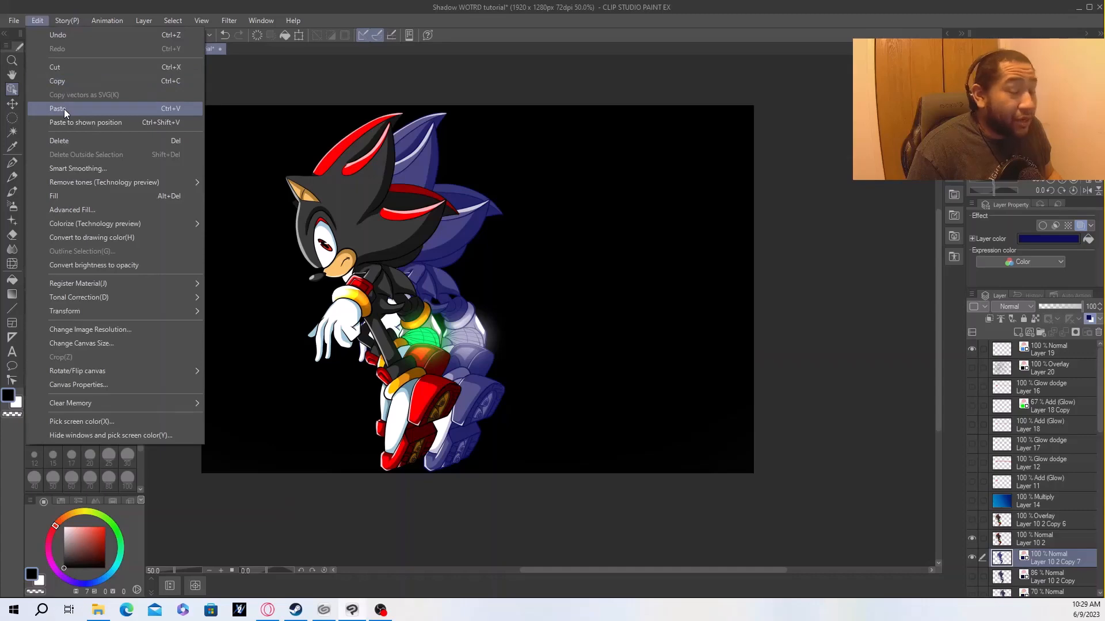
left_click(64, 109)
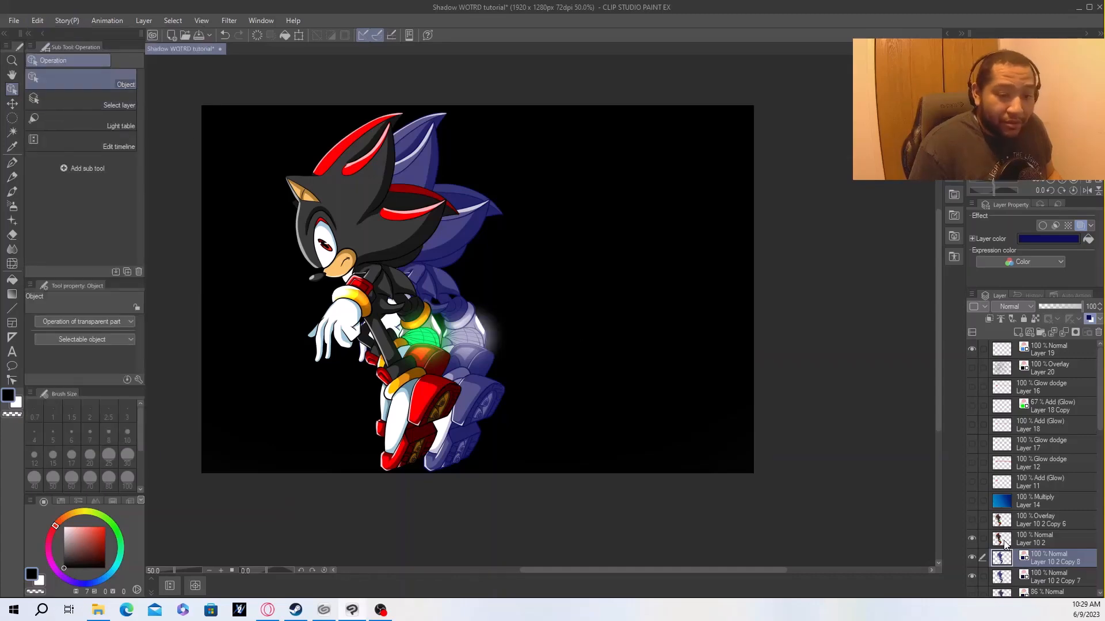
scroll(1071, 517, "down", 1)
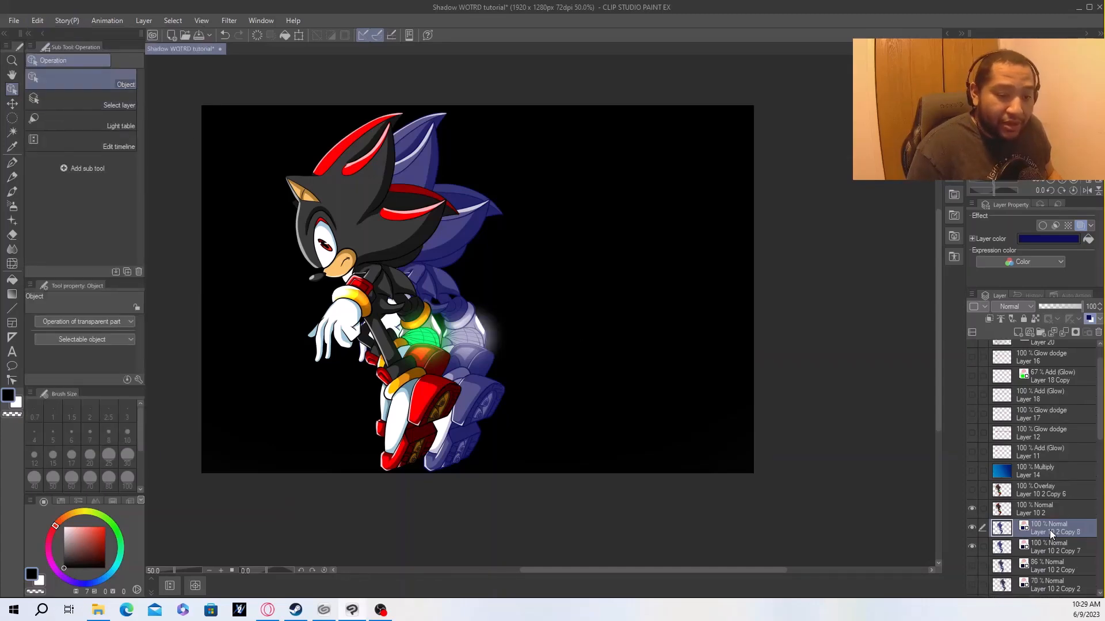
left_click_drag(1051, 534, 1050, 555)
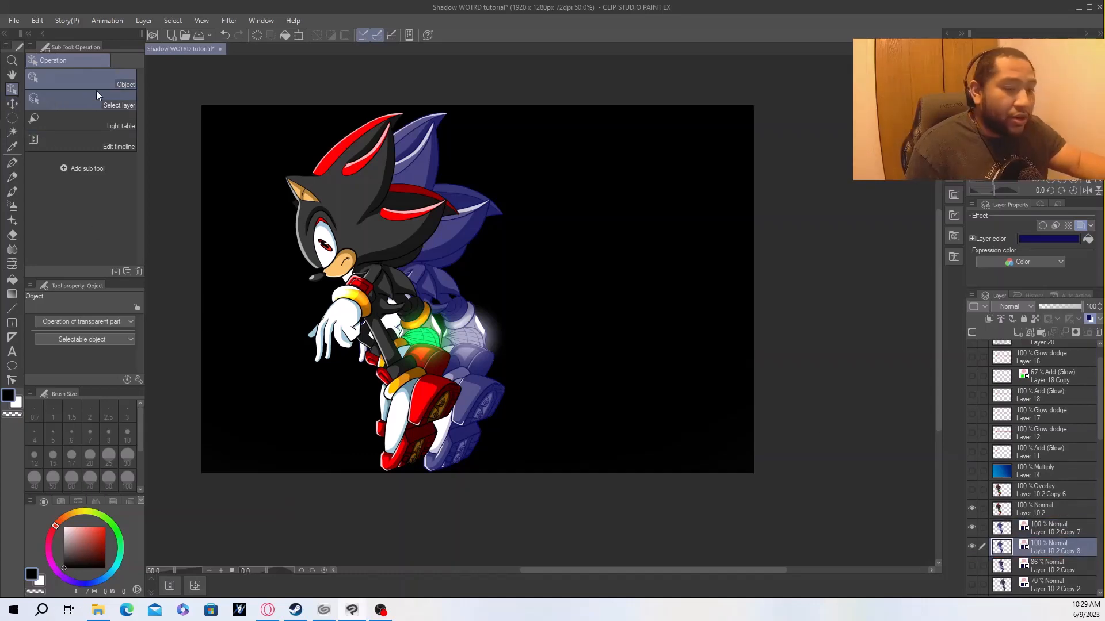
Shift the second tinted copy further right to form the next afterimage and set its layer opacity to 70%.
key("Right")
key("Right")
key("Right")
key("Right")
key("Right")
key("Right")
key("Right")
key("Right")
key("Right")
key("Right")
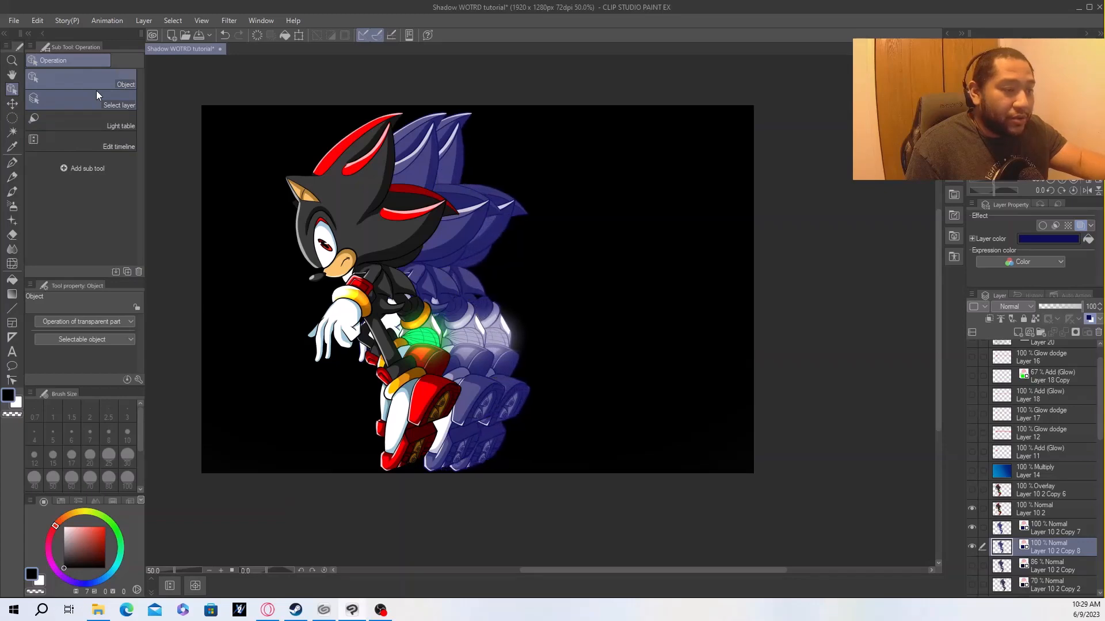
key("Right")
key("Right")
key("Right")
key("Right")
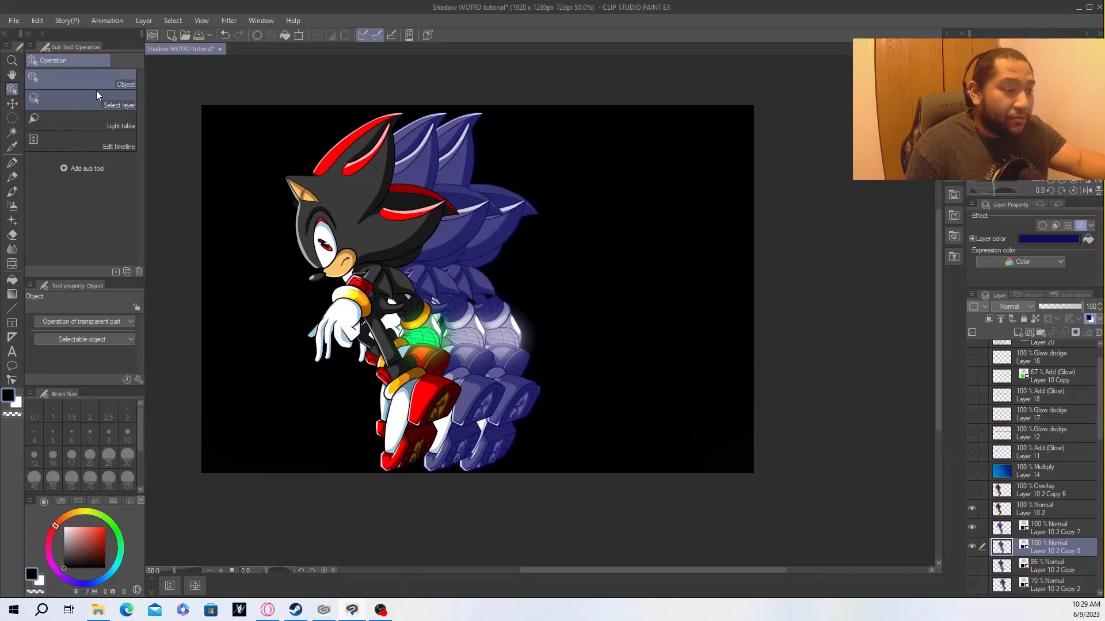
key("Right")
key("Right")
key("Right")
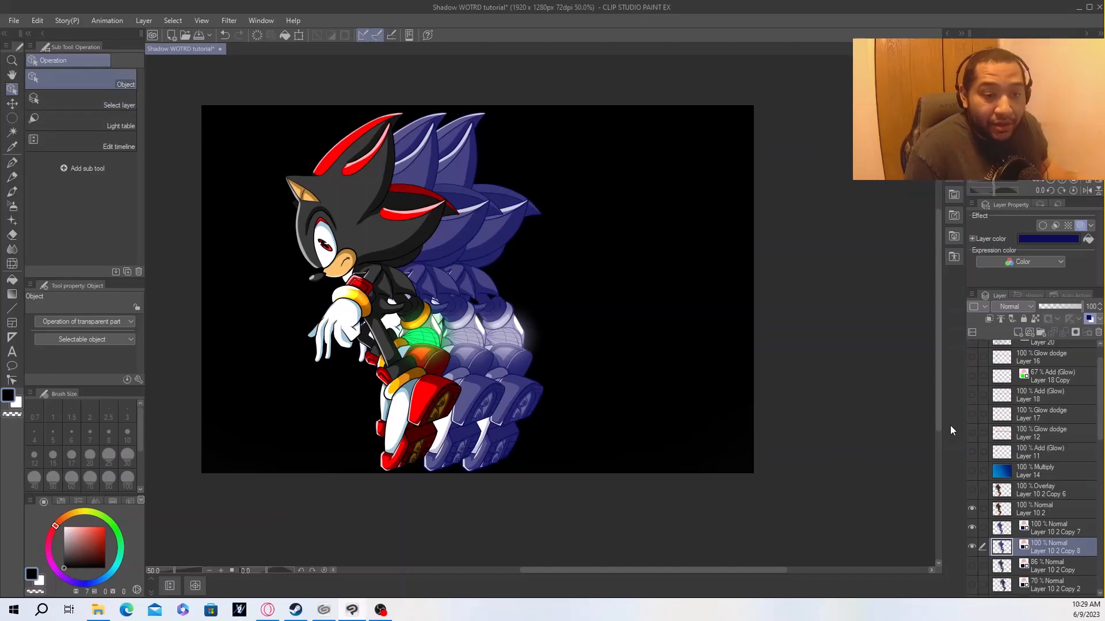
left_click(1099, 311)
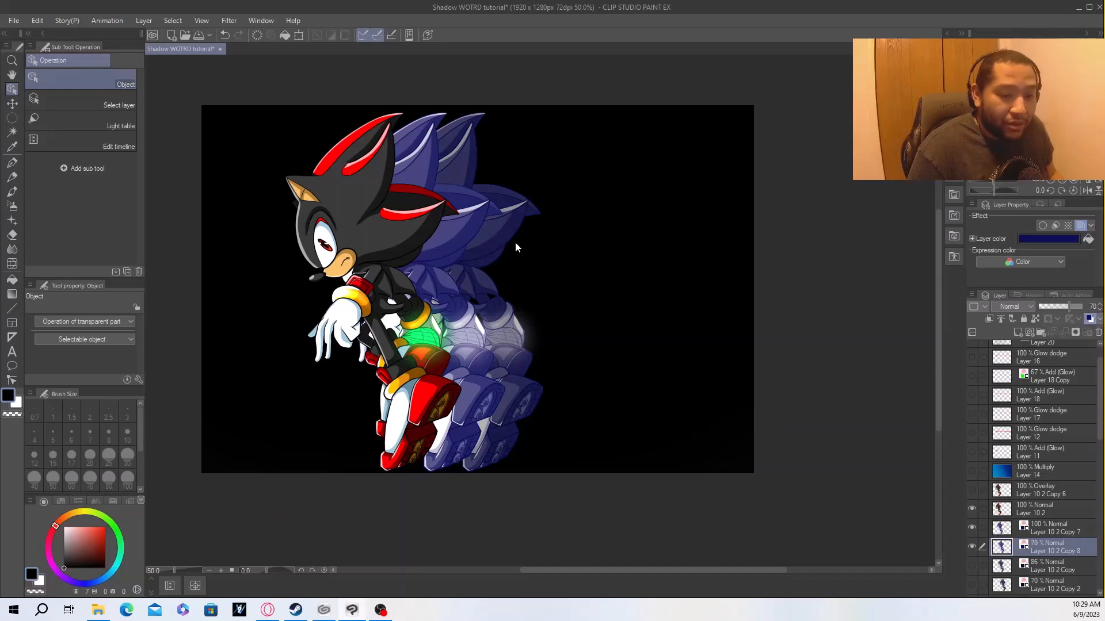
Duplicate the 70% opacity copy onto a layer beneath it and shift the duplicate further right as a third evenly spaced afterimage.
left_click(44, 18)
left_click(61, 79)
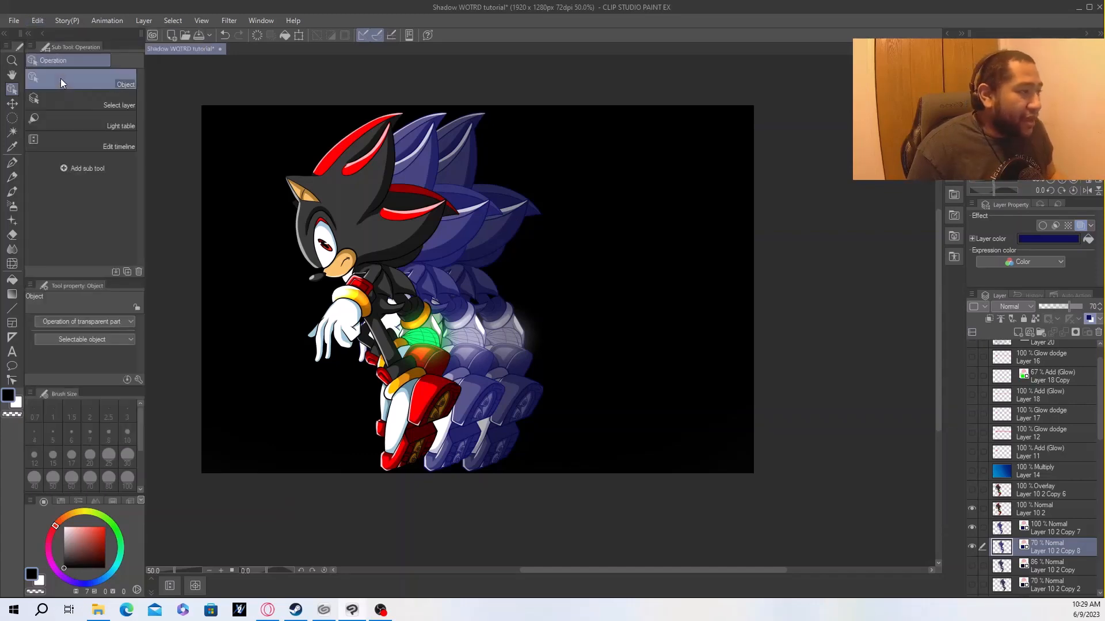
left_click(44, 22)
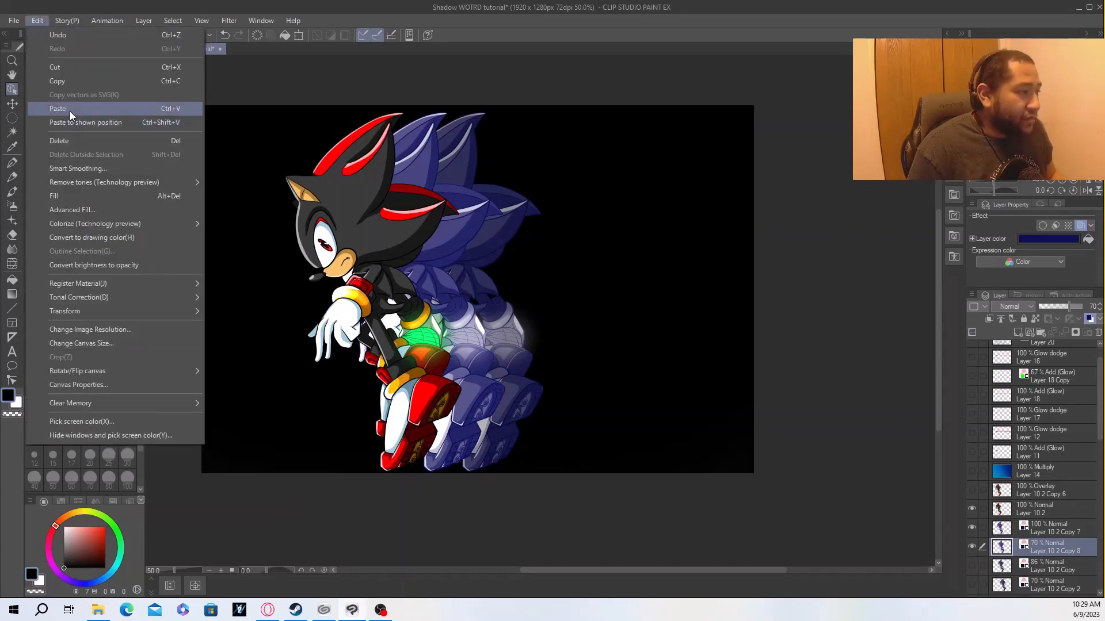
left_click(70, 112)
left_click_drag(1055, 551, 1055, 571)
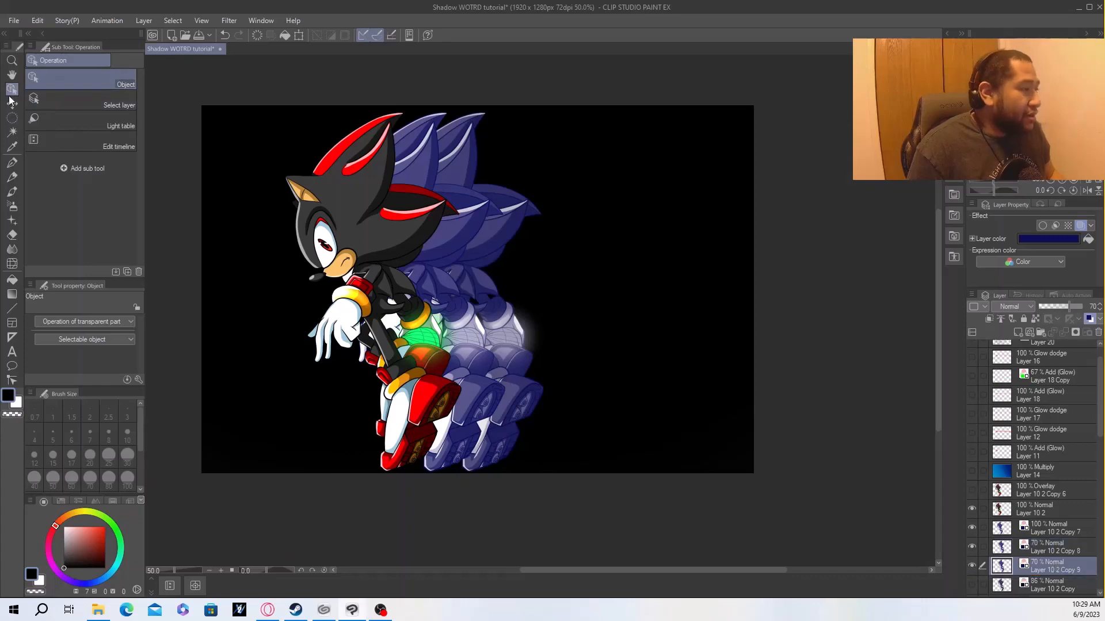
key("Right")
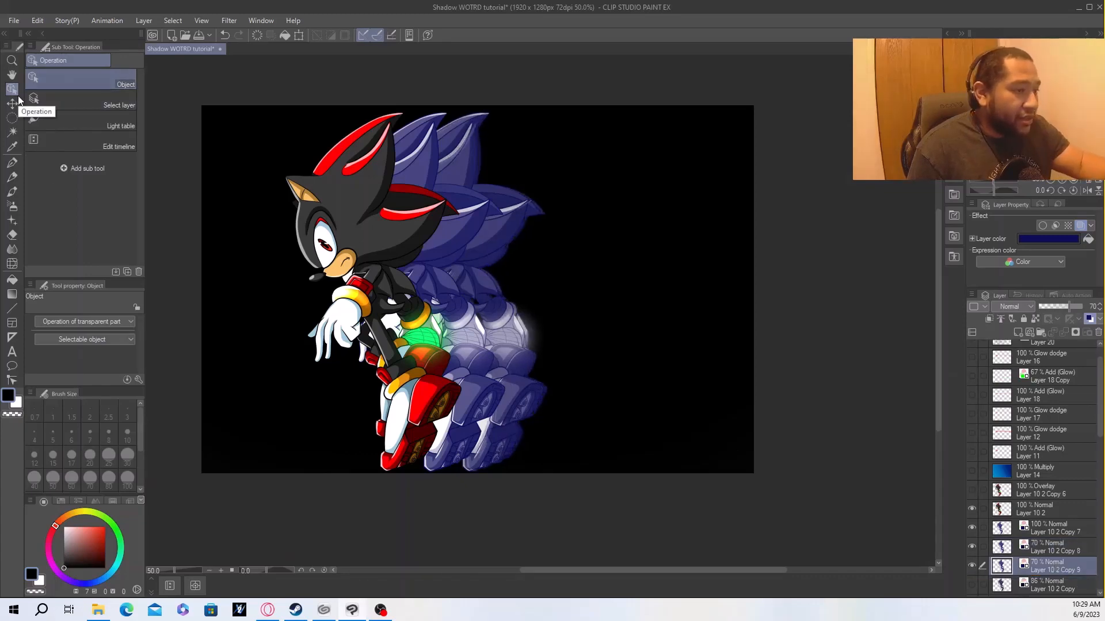
key("Right")
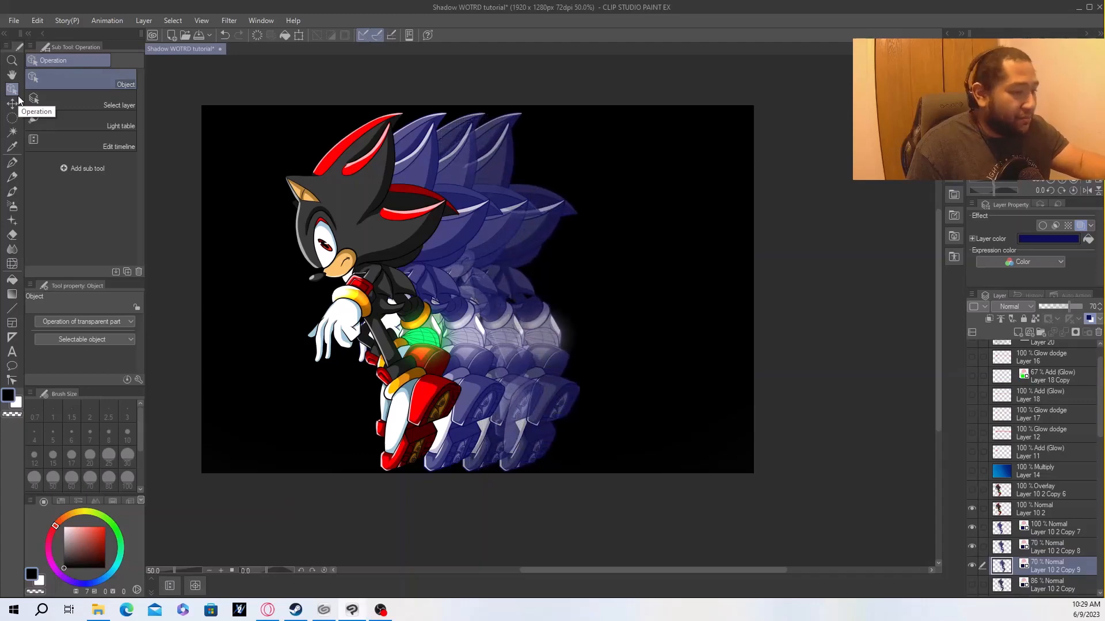
Finish the third afterimage with a slight shift right and 40% opacity, and paste a copy of it onto a layer directly beneath.
key("Right")
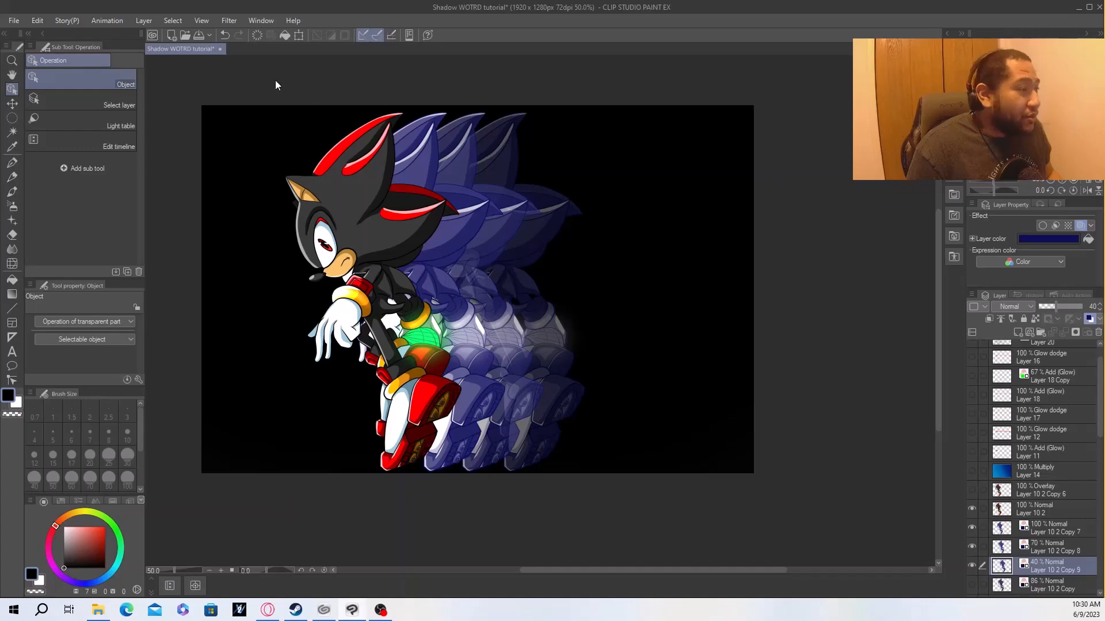
left_click(44, 23)
left_click(56, 81)
left_click(42, 22)
left_click(64, 108)
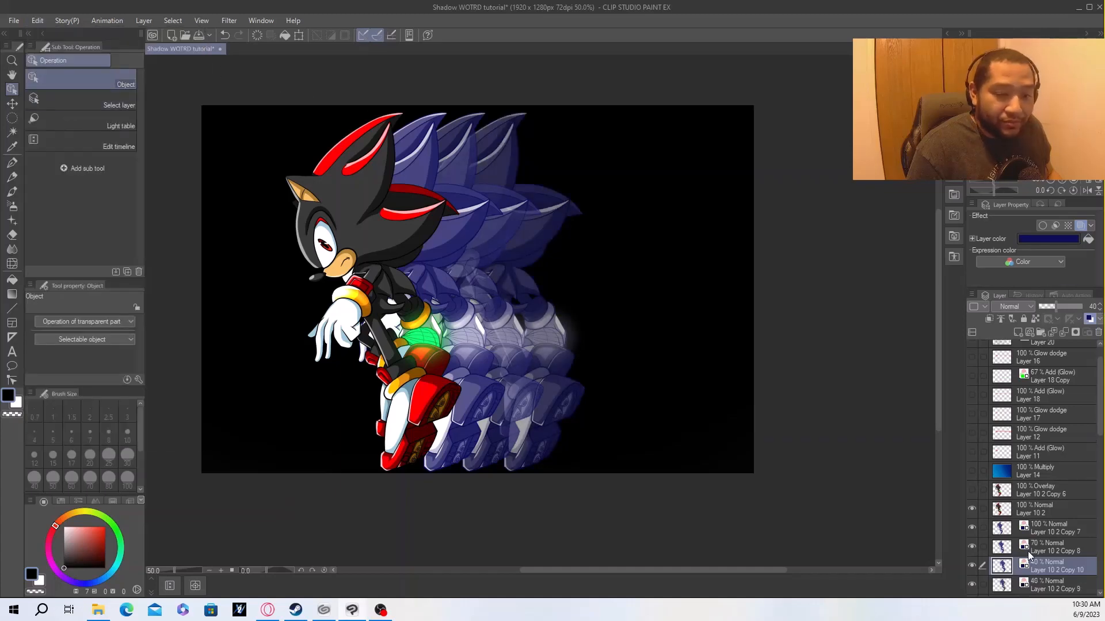
scroll(1072, 561, "down", 1)
left_click_drag(1072, 554, 1070, 578)
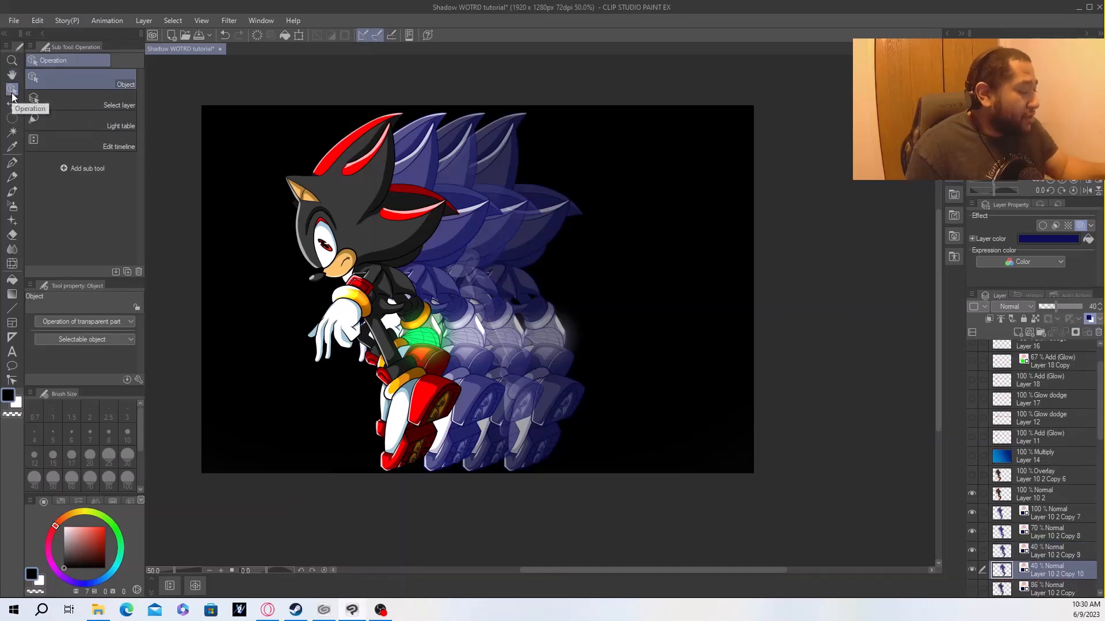
Shift the fourth afterimage further right to match the spacing of the others and set its layer opacity to 27%.
key("Right")
key("Right")
key("Right")
key("Right")
key("Right")
key("Right")
key("Right")
key("Right")
key("Right")
key("Right")
key("Right")
key("Right")
key("Right")
key("Right")
key("Right")
key("Right")
key("Right")
key("Right")
key("Right")
key("Right")
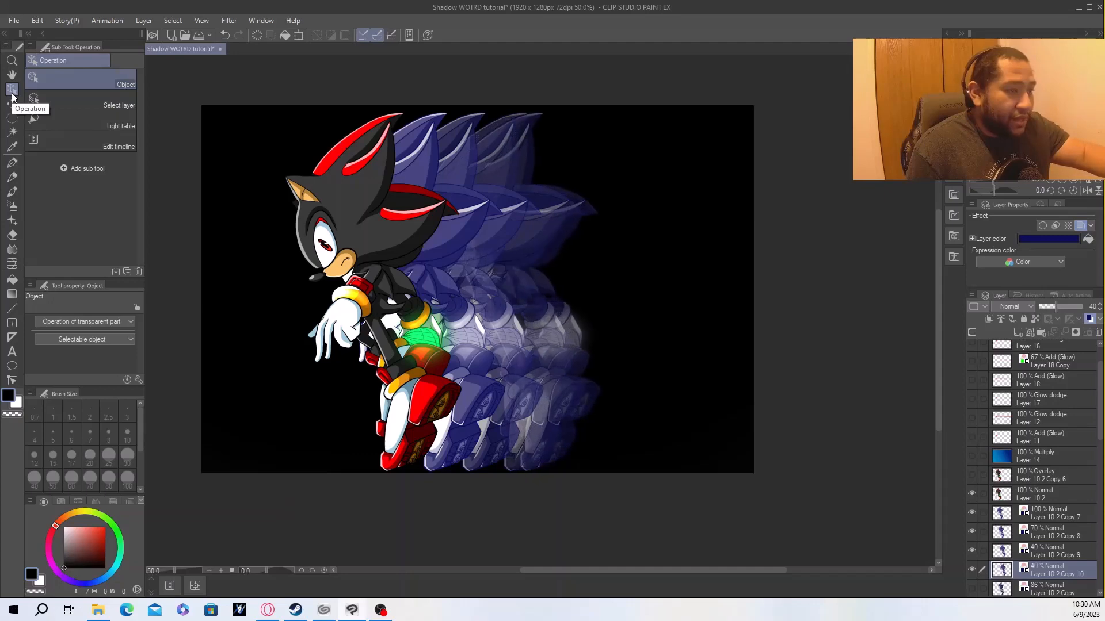
key("Right")
key("Right")
key("Right")
key("Right")
key("Right")
key("Right")
key("Right")
key("Right")
key("Right")
key("Right")
key("Right")
key("Right")
key("Right")
key("Right")
key("Right")
key("Right")
key("Right")
key("Right")
key("Right")
key("Right")
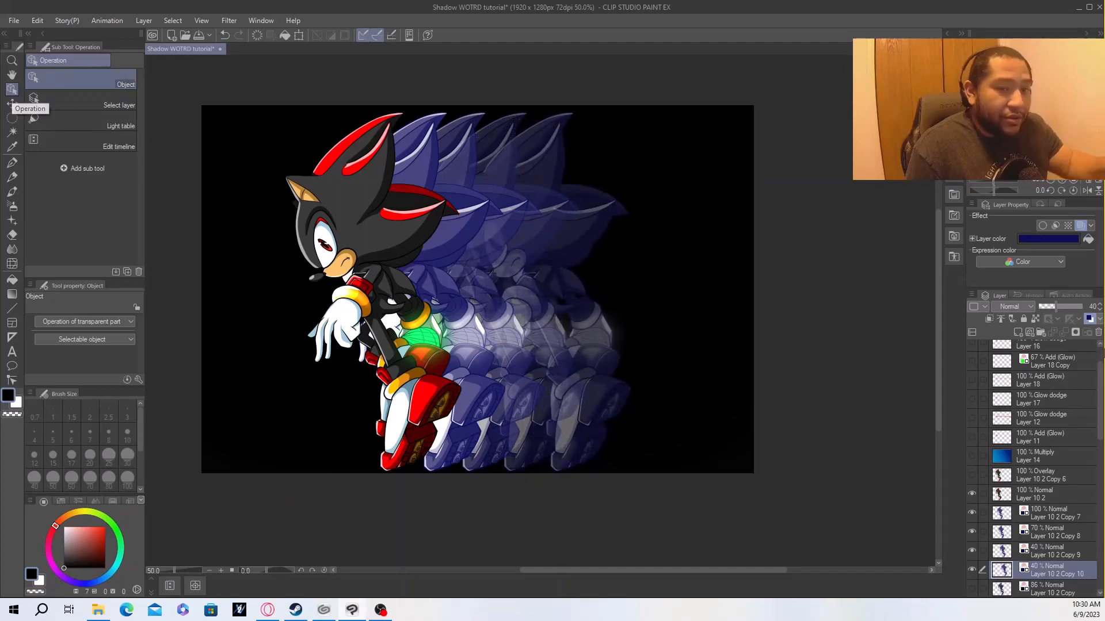
left_click(1100, 309)
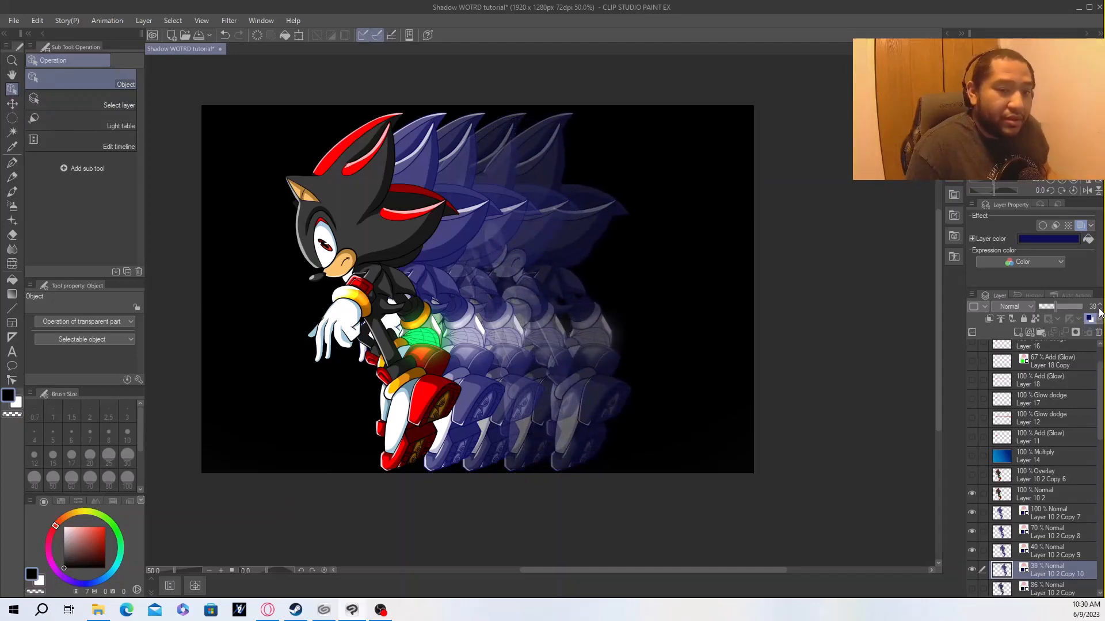
left_click(1099, 311)
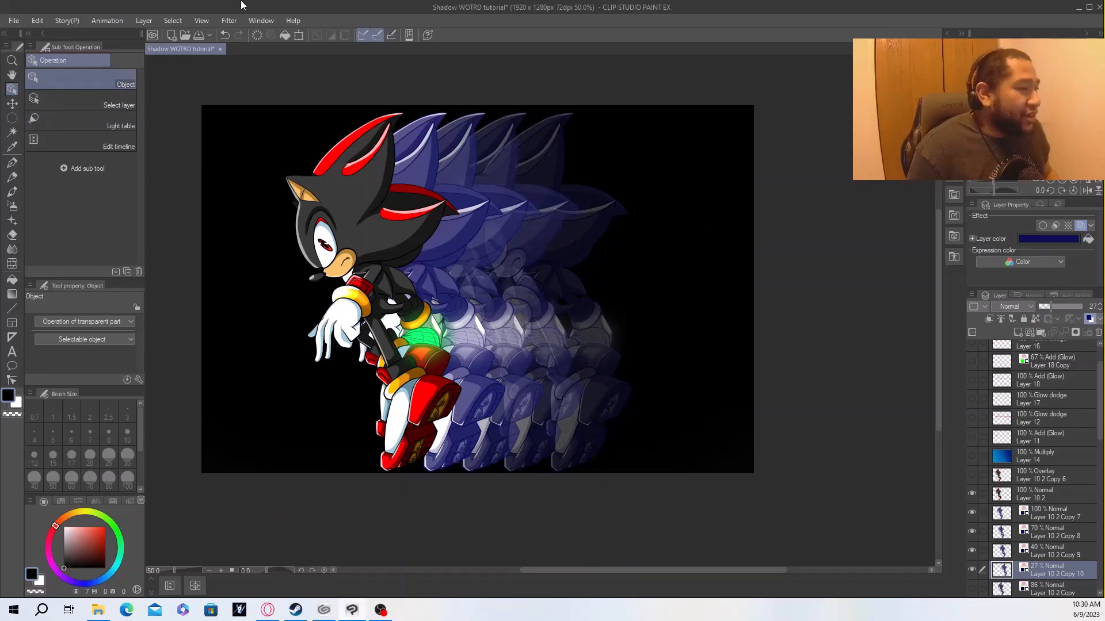
Copy and paste the 27% opacity afterimage and place the new copy directly beneath it in the layer order.
left_click(38, 20)
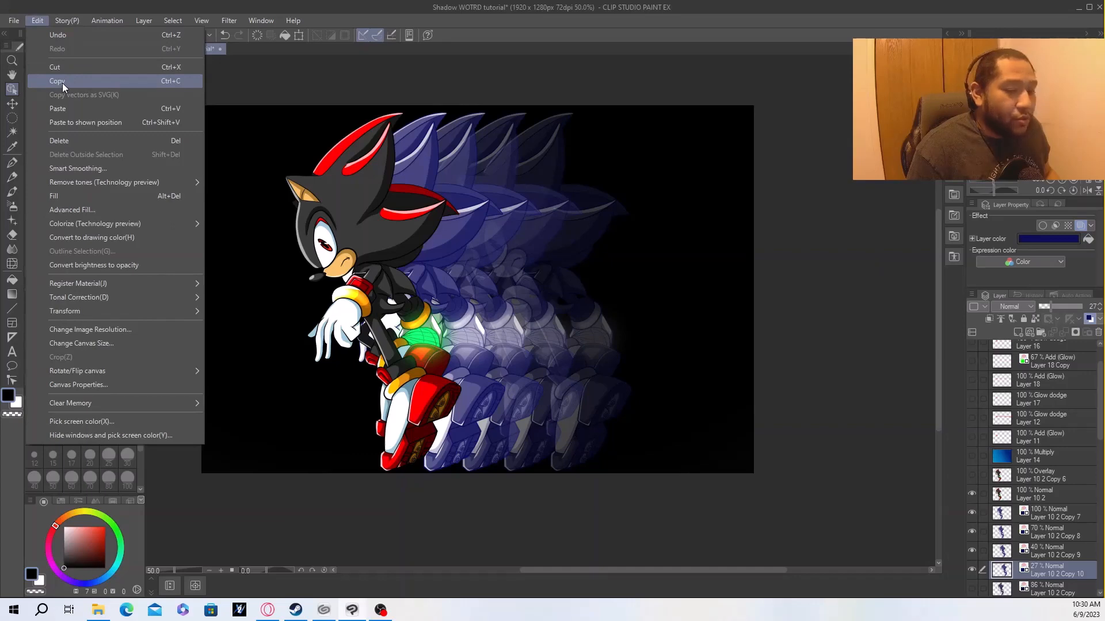
left_click(62, 83)
left_click(38, 20)
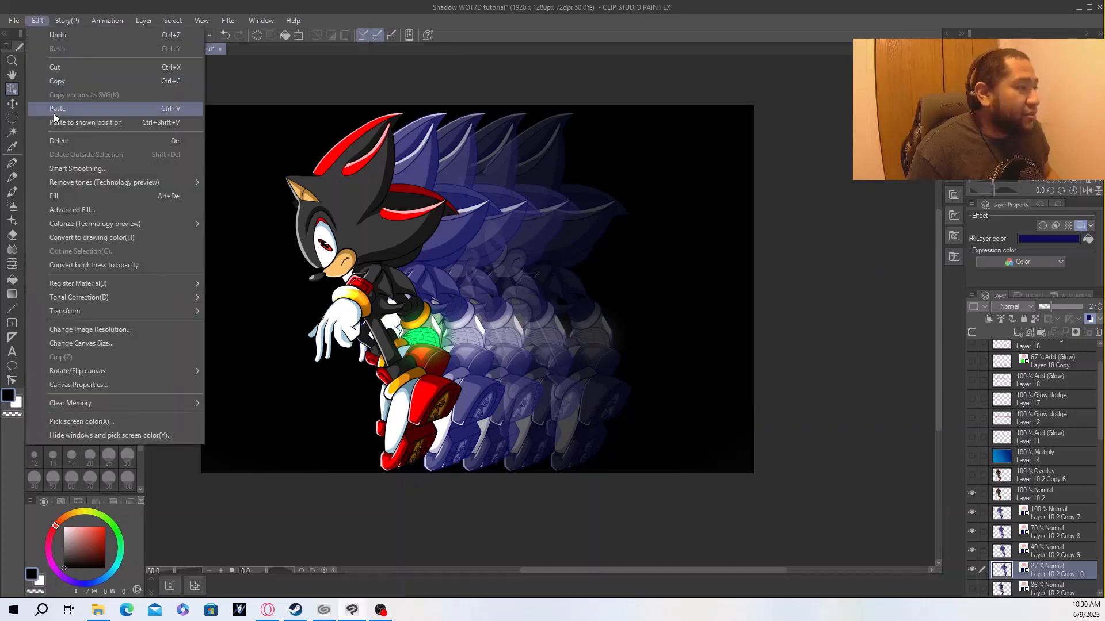
left_click(54, 112)
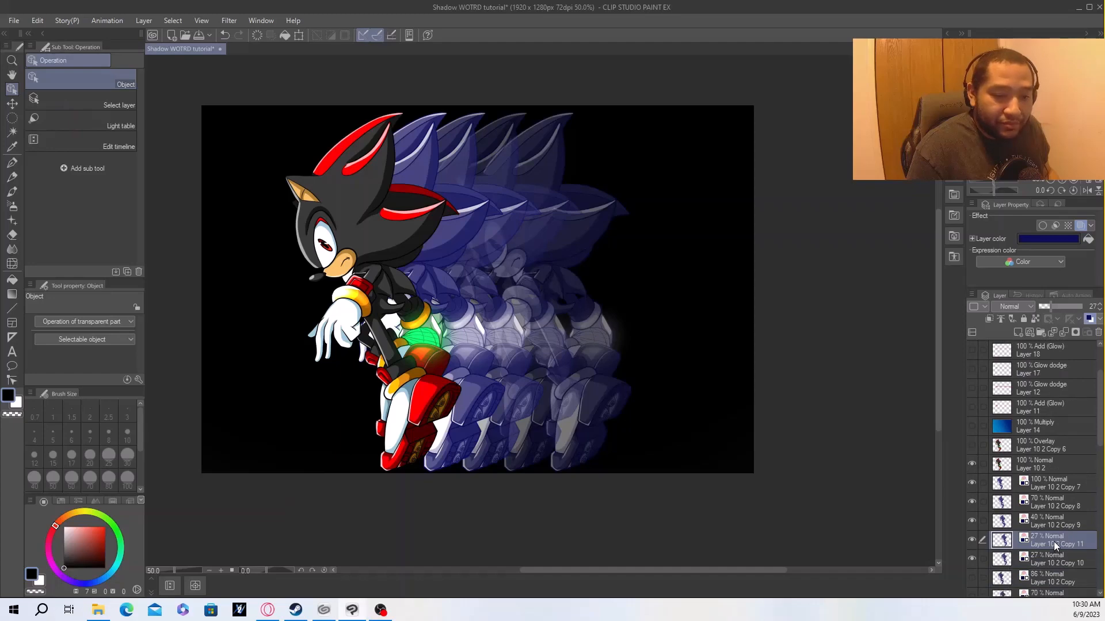
left_click_drag(1055, 546, 1055, 565)
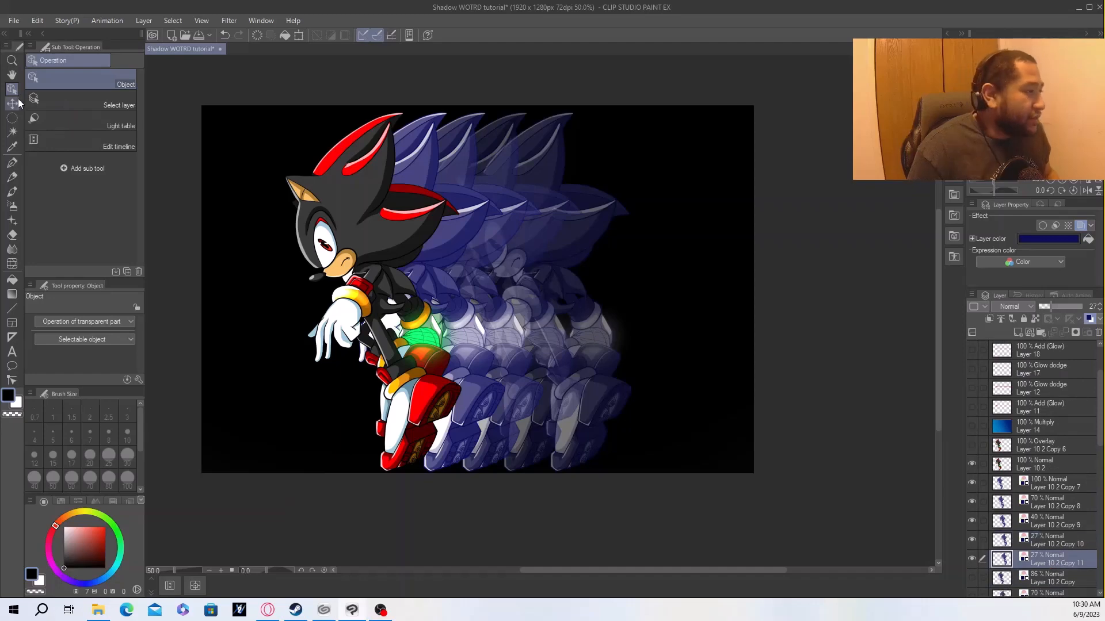
Shift the fifth afterimage right until it is evenly spaced behind the others and set its layer opacity to 11%.
key("Right")
key("Right")
key("Right")
key("Right")
key("Right")
key("Right")
key("Right")
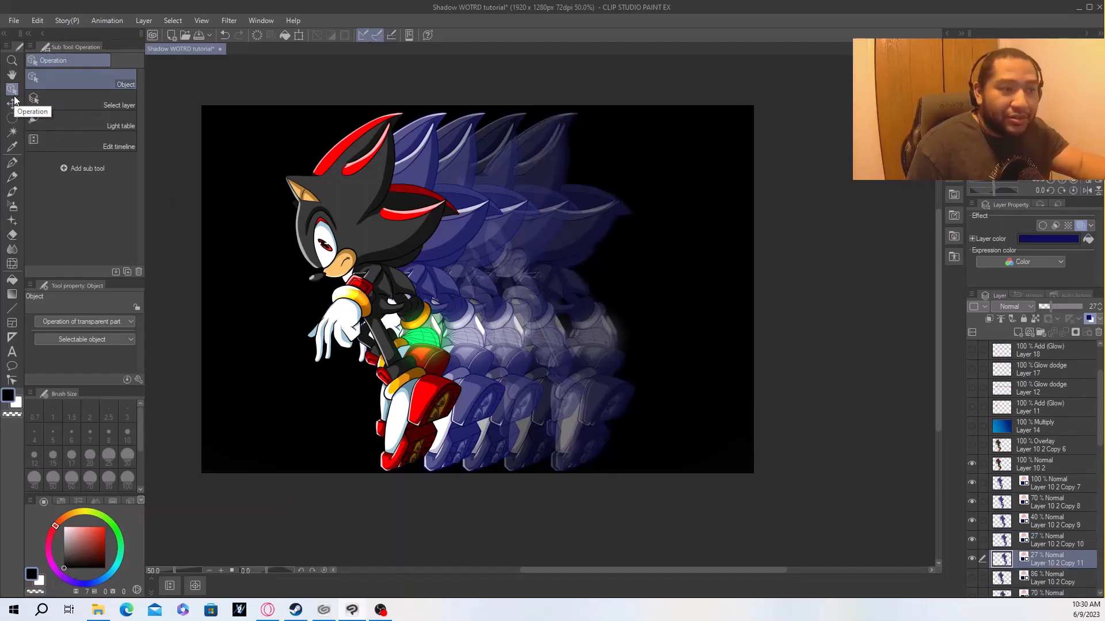
key("Right")
key("Right")
key("Right")
key("Right")
key("Right")
key("Right")
key("Right")
key("Right")
key("Right")
key("Right")
key("Right")
key("Right")
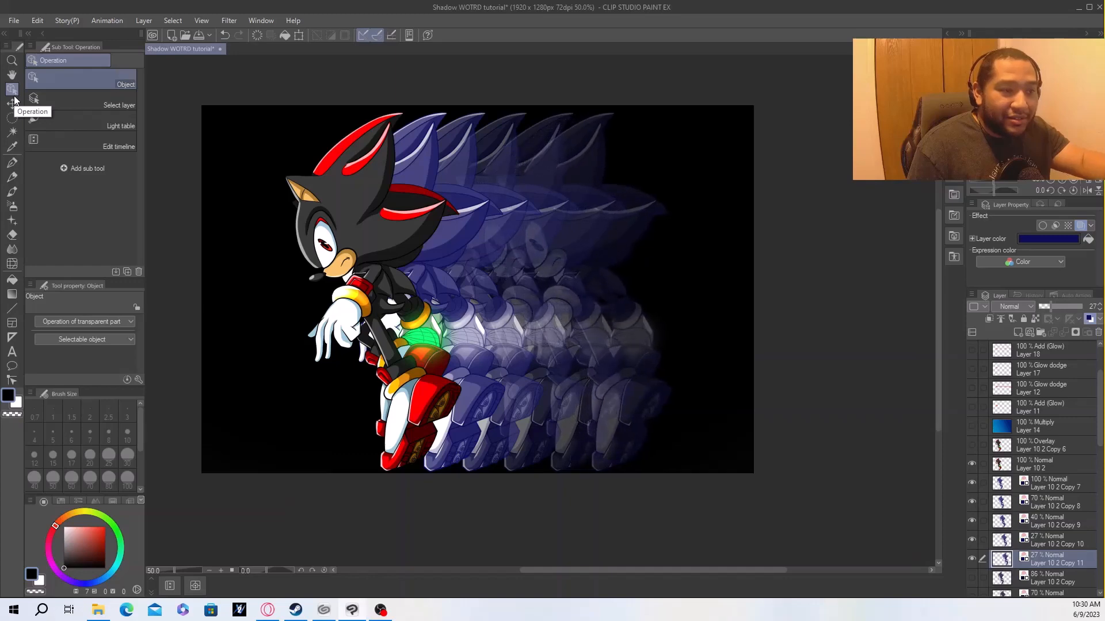
key("Right")
key("Right")
key("Right")
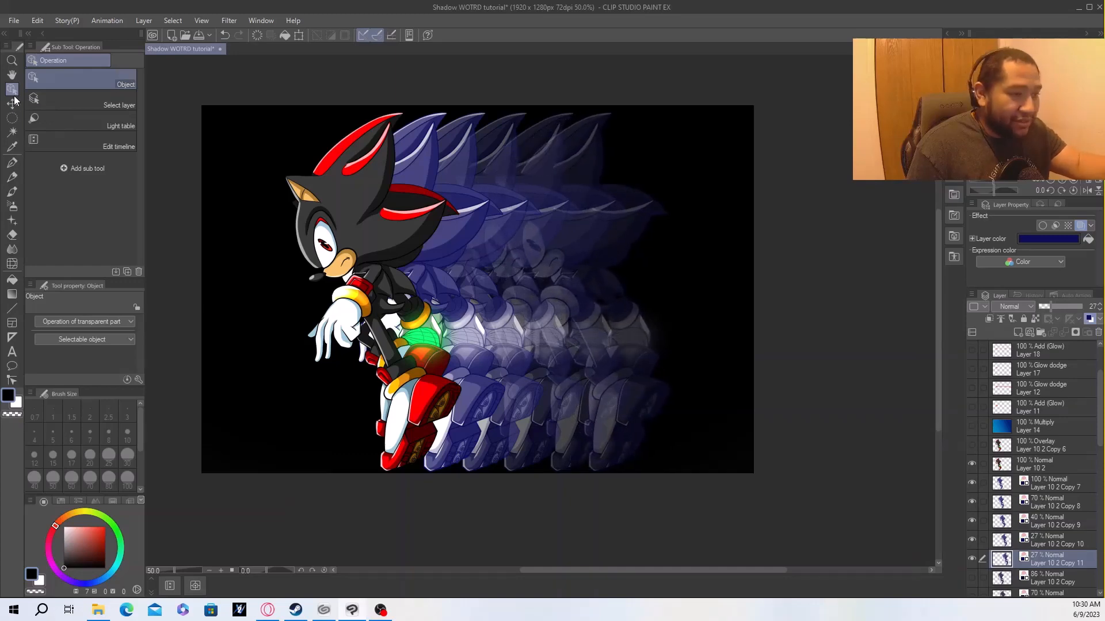
key("Left")
key("Left")
key("Left")
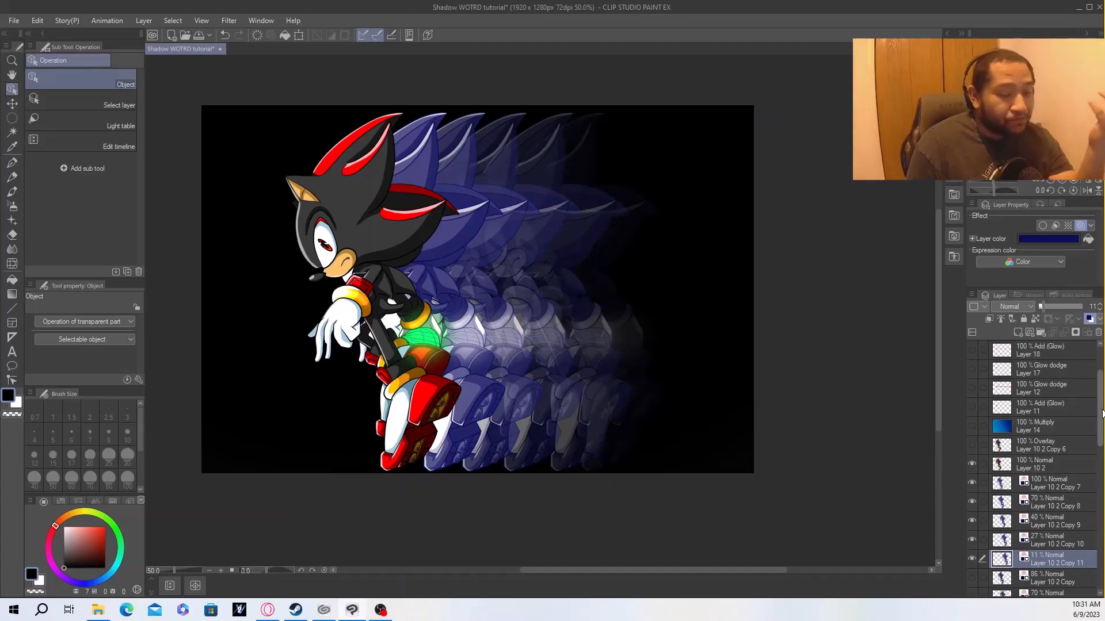
Add a new raster layer above Layer 19 at the top of the layer stack.
scroll(1101, 413, "up", 4)
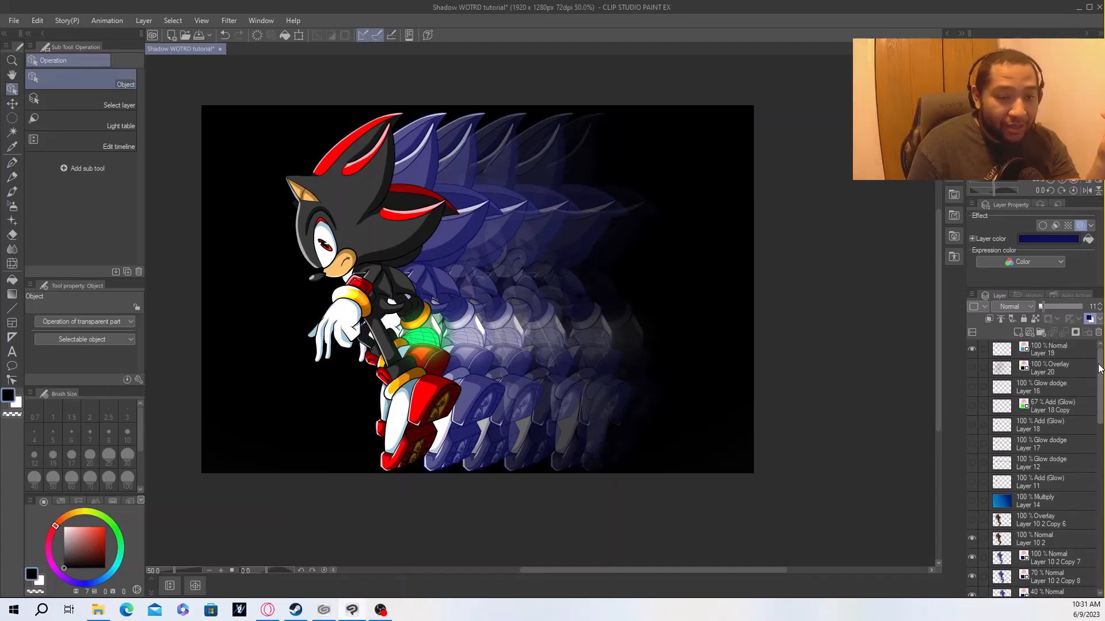
left_click(1042, 353)
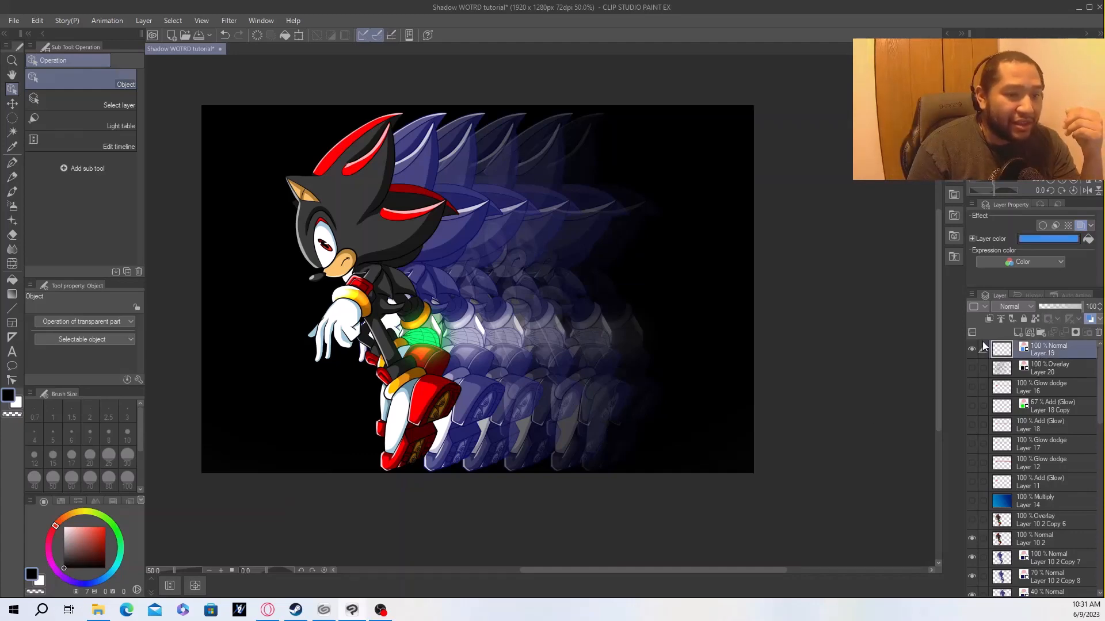
left_click(1019, 331)
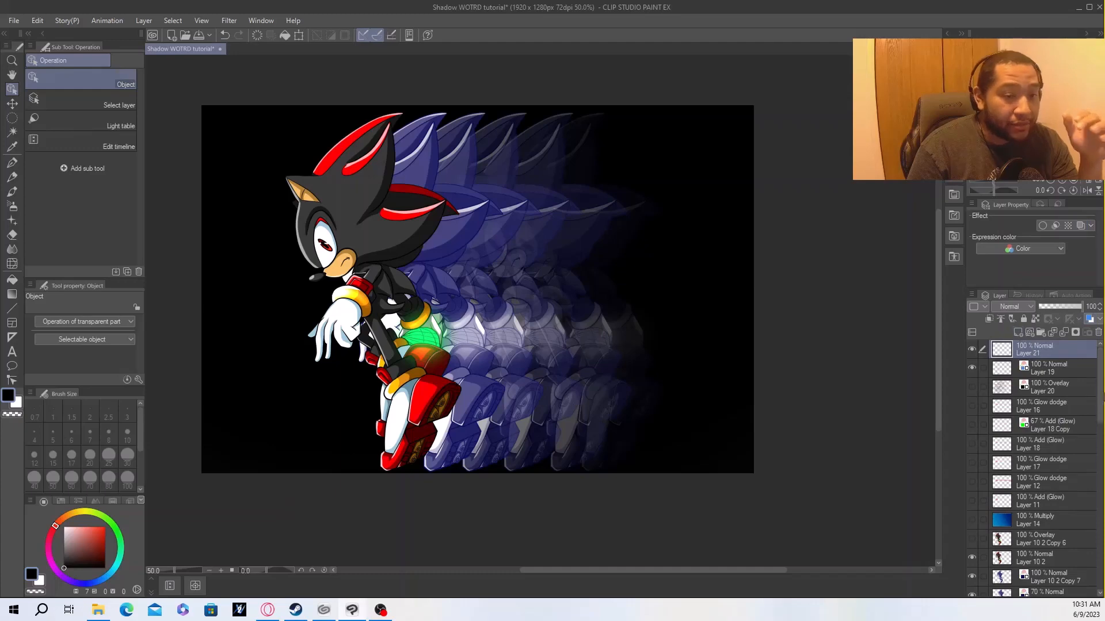
left_click(11, 176)
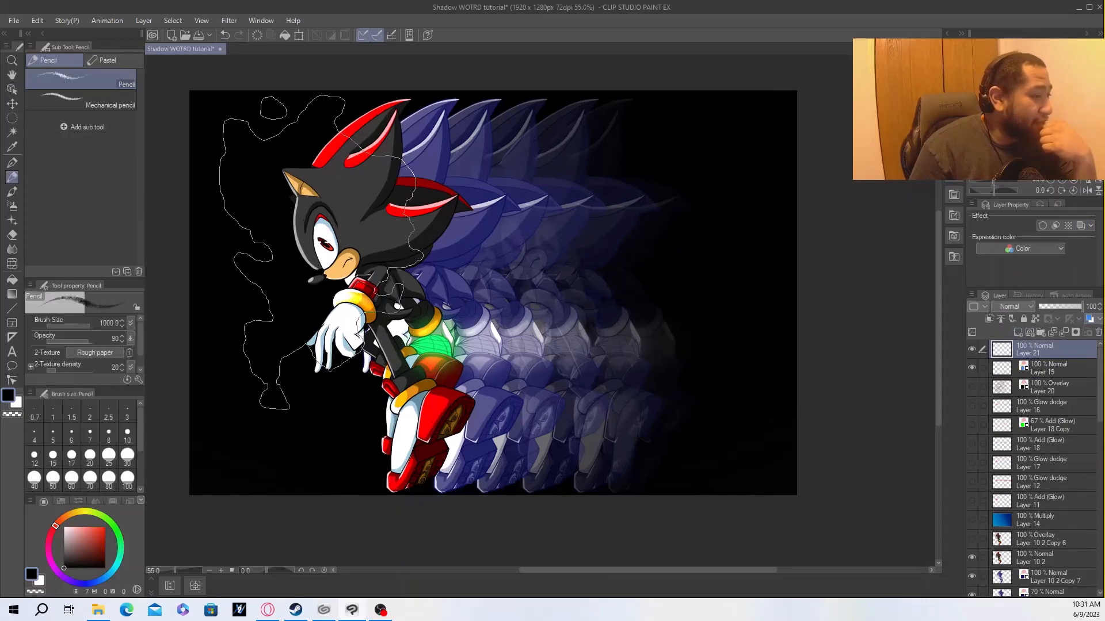
scroll(322, 262, "up", 5)
scroll(331, 234, "up", 9)
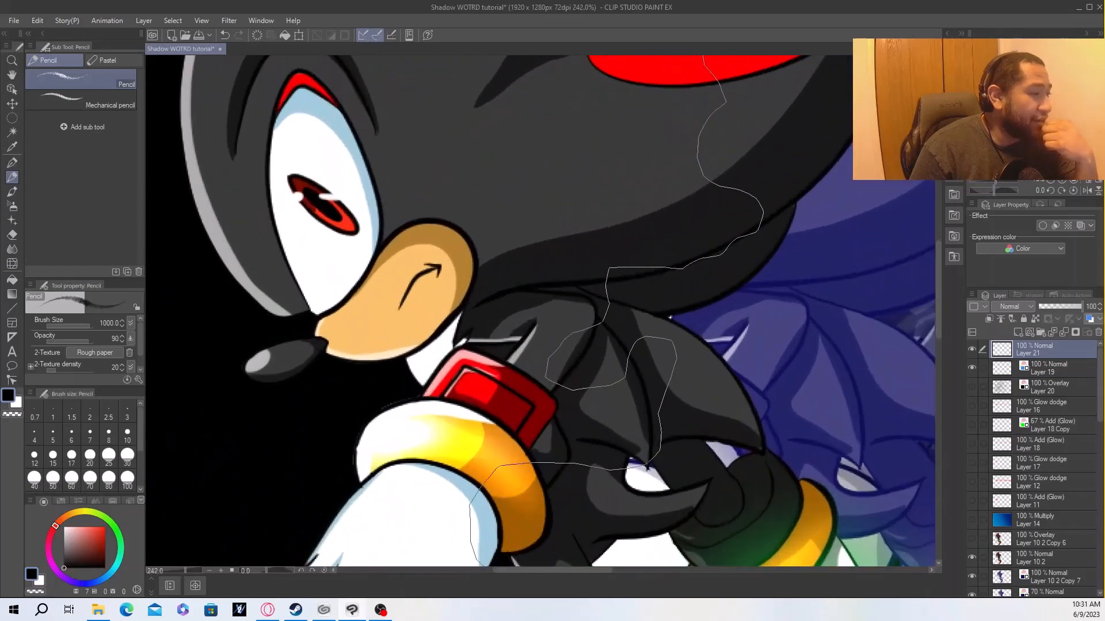
scroll(325, 213, "down", 14)
scroll(325, 230, "down", 2)
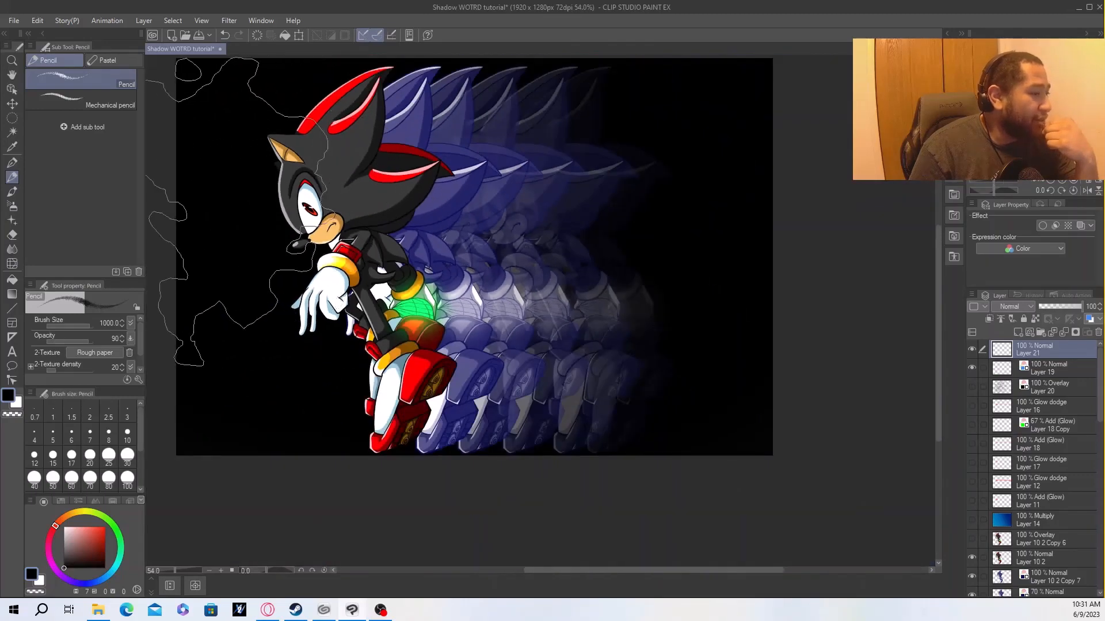
left_click(12, 163)
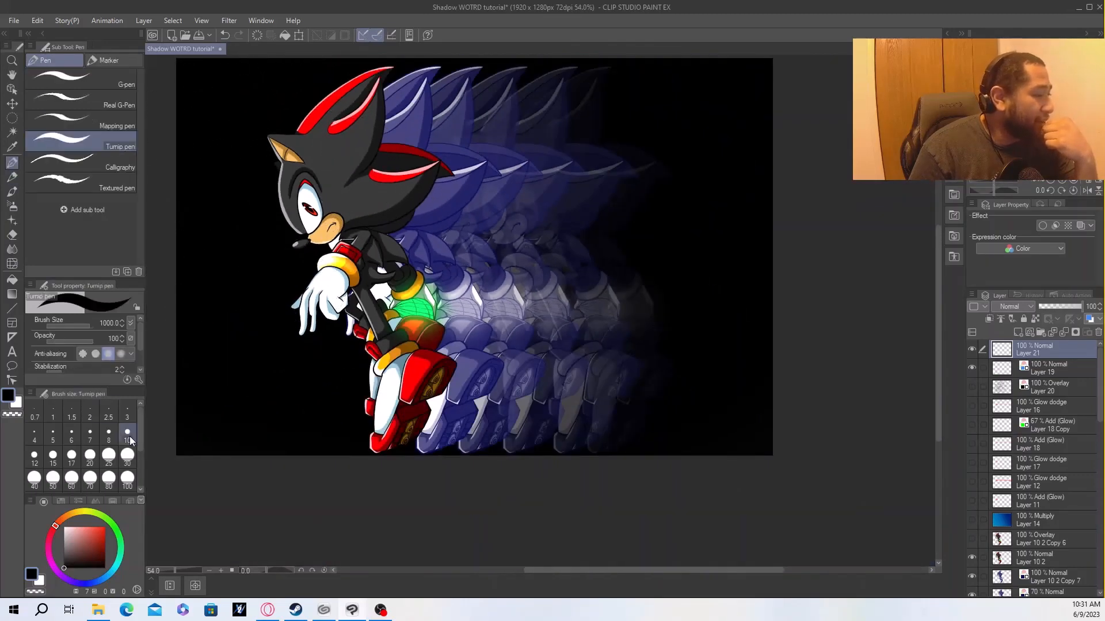
left_click(127, 456)
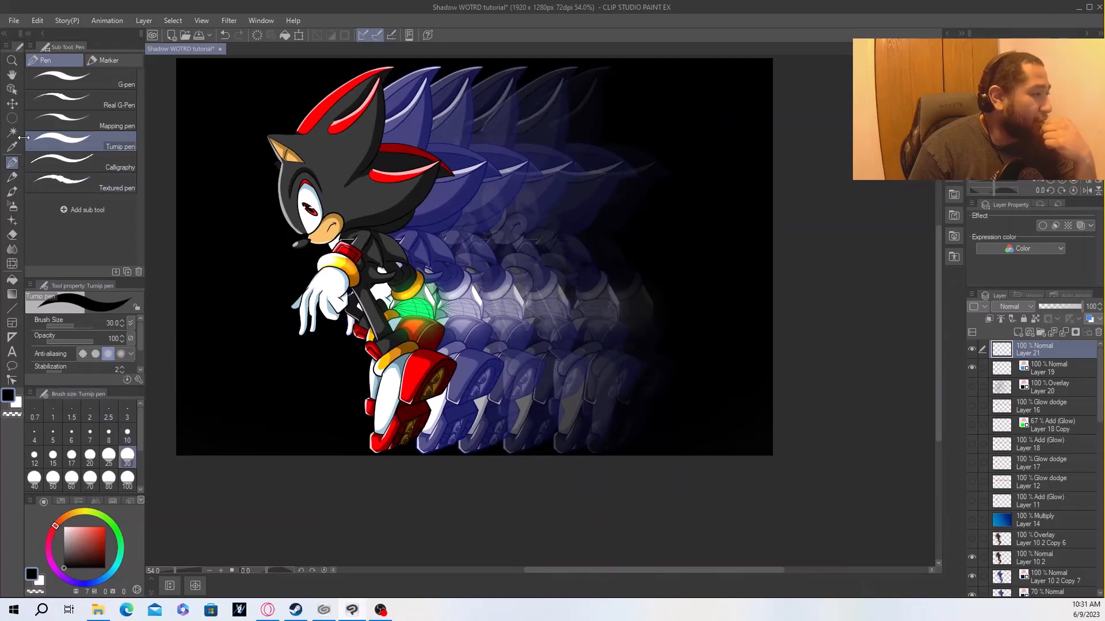
Make a circular selection with the Ellipse selection tool around the iris of Shadow's eye.
left_click(11, 118)
scroll(304, 223, "up", 1)
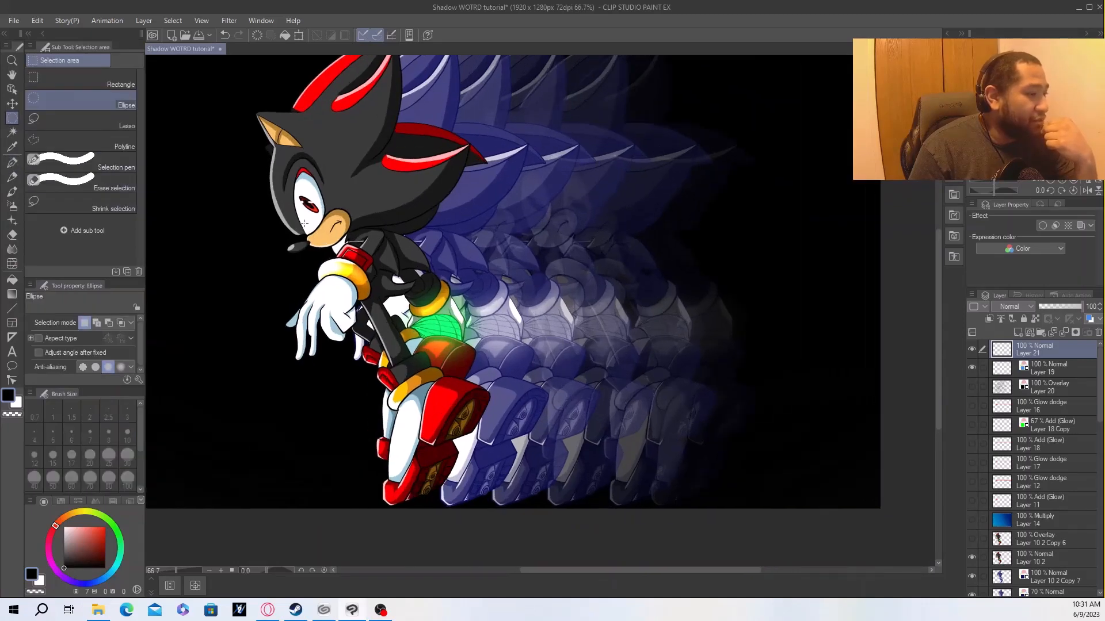
scroll(304, 223, "up", 4)
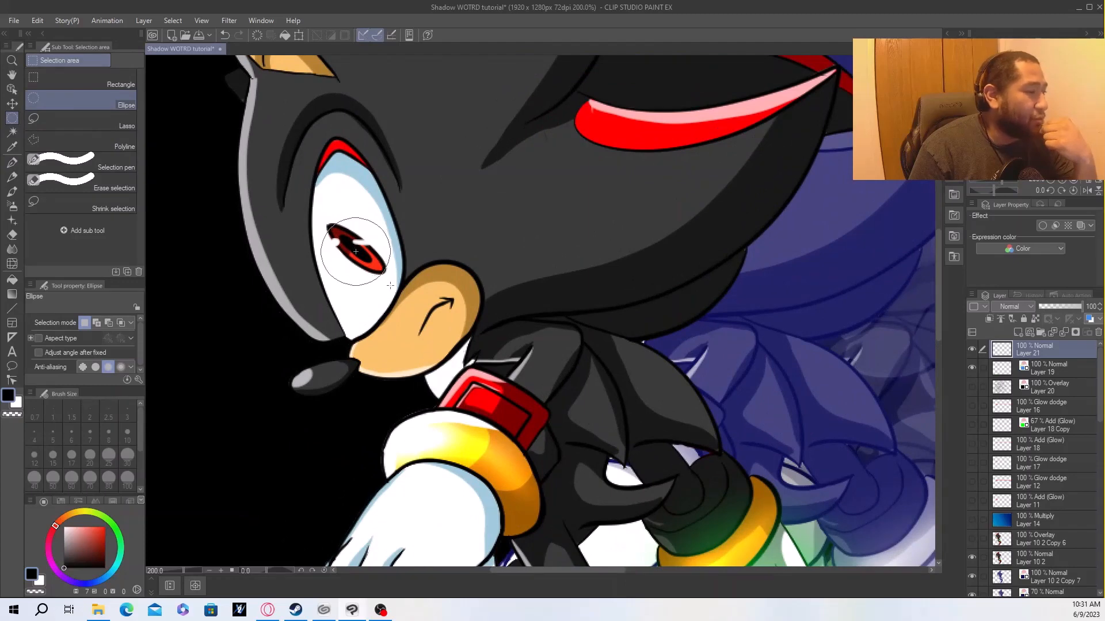
left_click_drag(390, 285, 390, 285)
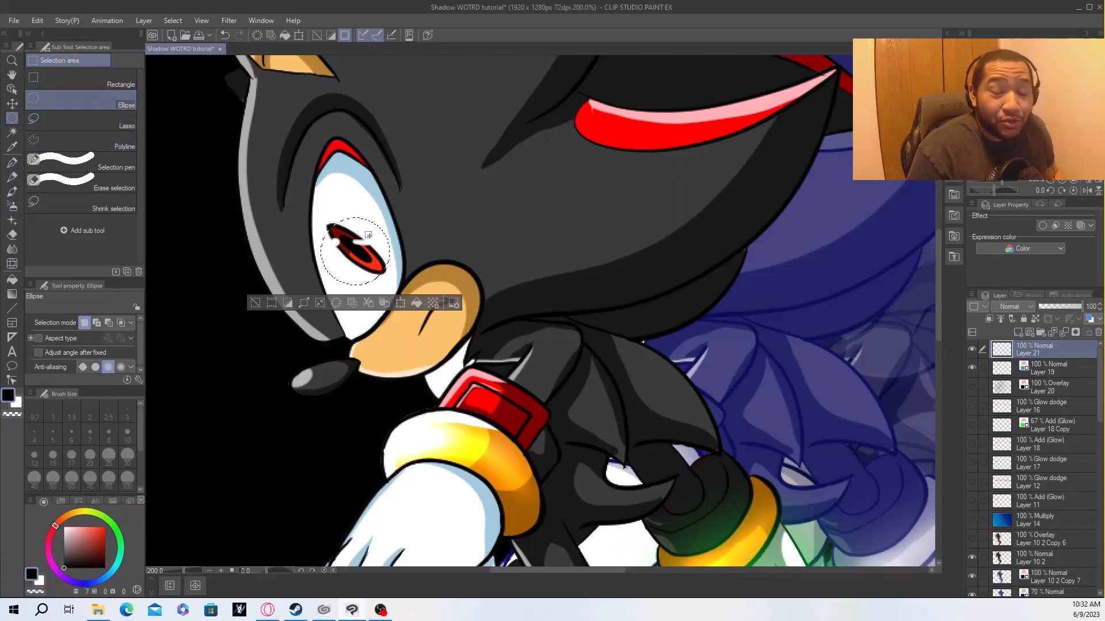
Fill the circular eye selection with bright red using the Turnip pen at brush size 100.
left_click(12, 163)
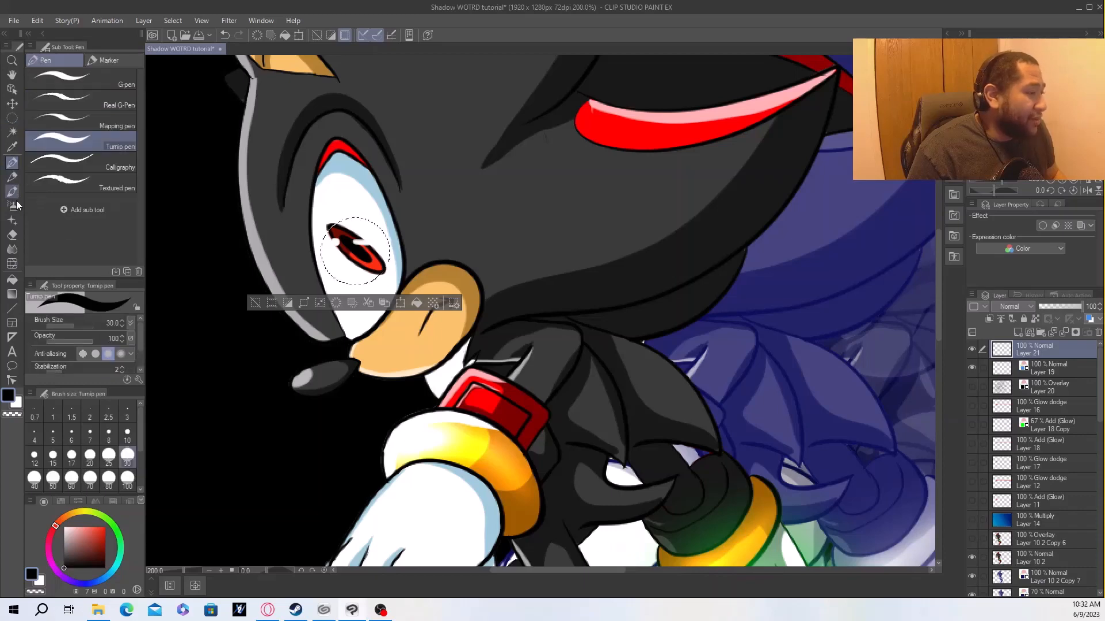
left_click_drag(95, 534, 137, 493)
left_click(127, 478)
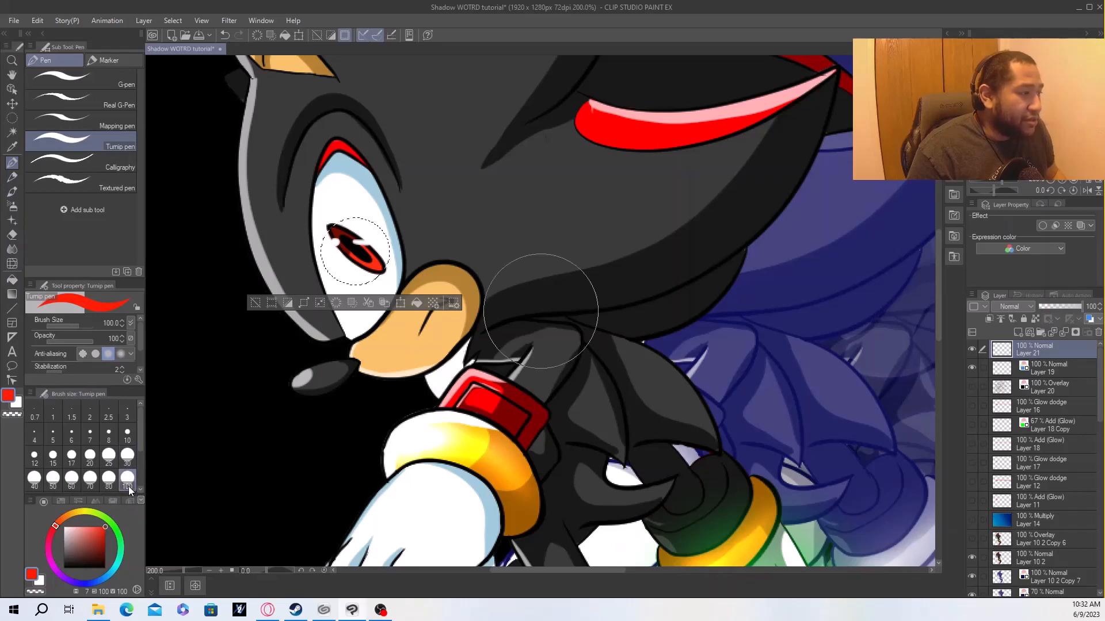
left_click(355, 252)
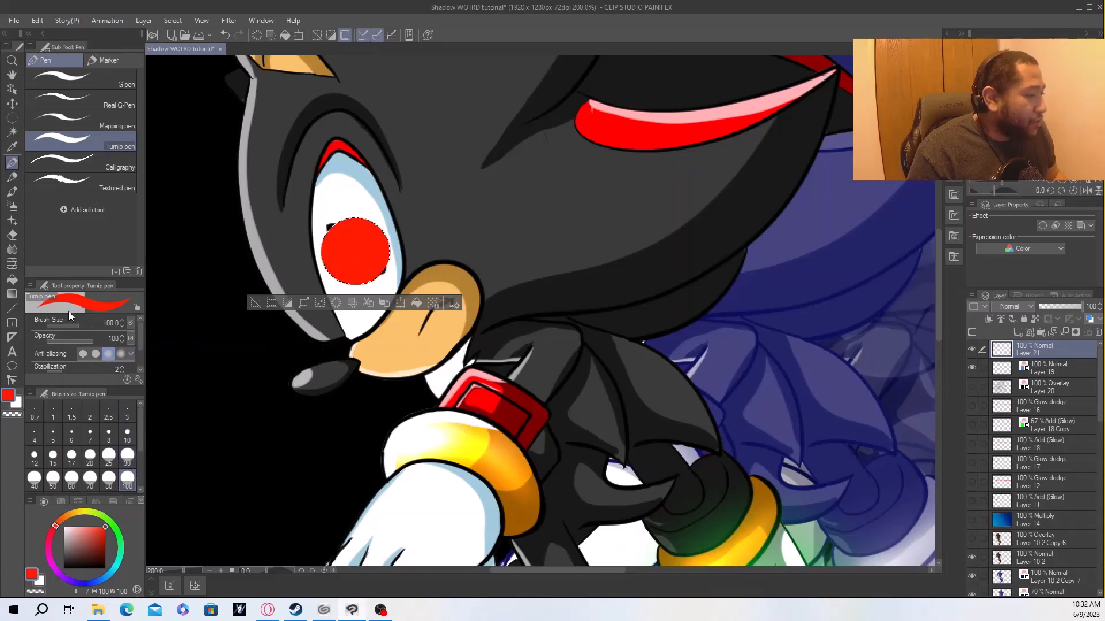
Deselect the circle and draw a straight horizontal red line at brush size 12 from the eye past the canvas's right edge.
left_click(36, 456)
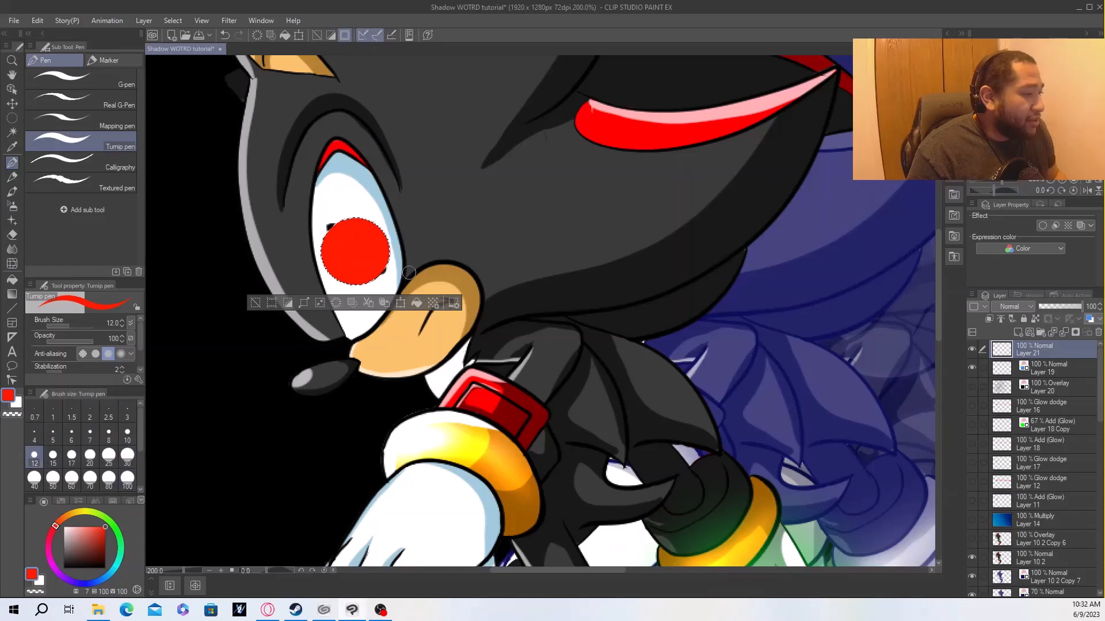
scroll(357, 264, "down", 8)
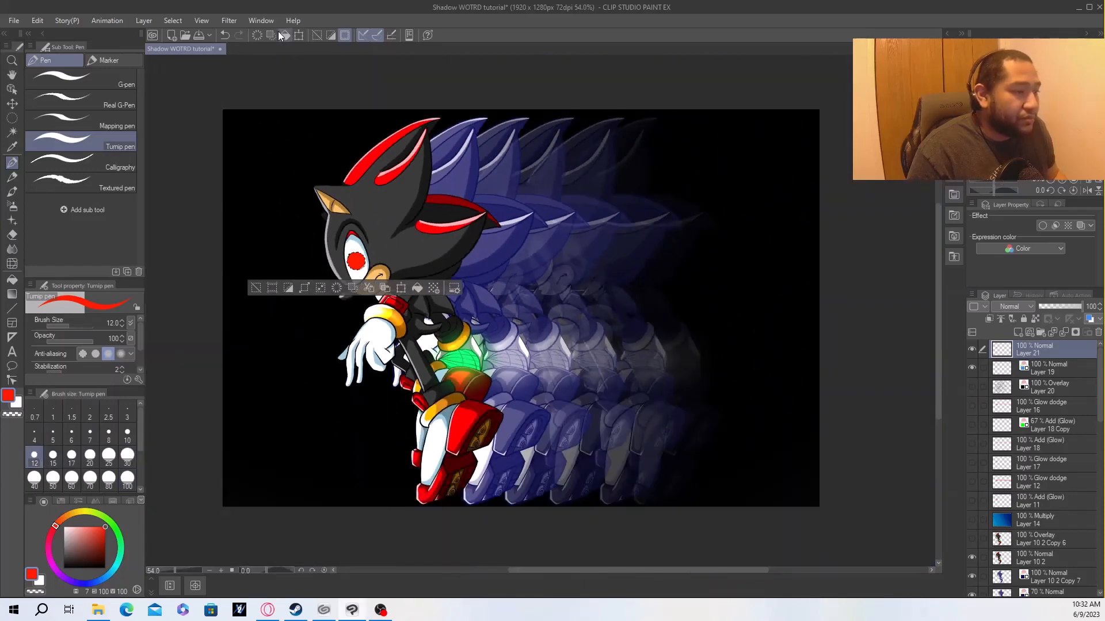
left_click(172, 20)
left_click(189, 51)
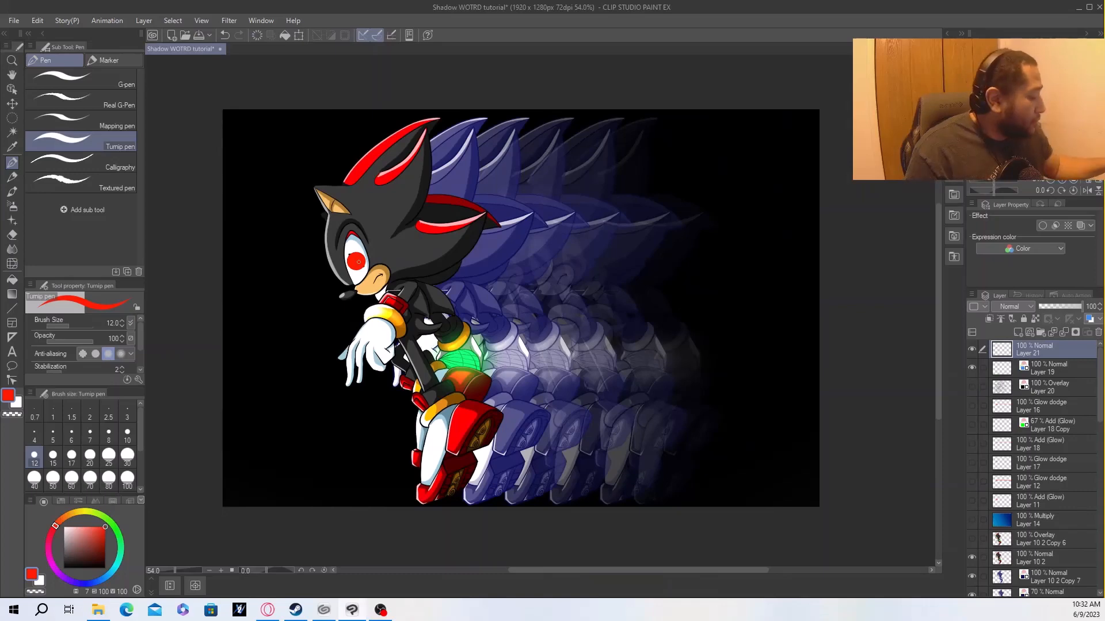
mouse_move(358, 261)
left_mouse_down()
mouse_move(894, 258)
mouse_move(876, 258)
mouse_move(870, 293)
mouse_move(788, 241)
mouse_move(823, 249)
mouse_move(856, 299)
mouse_move(863, 240)
mouse_move(884, 264)
left_mouse_up()
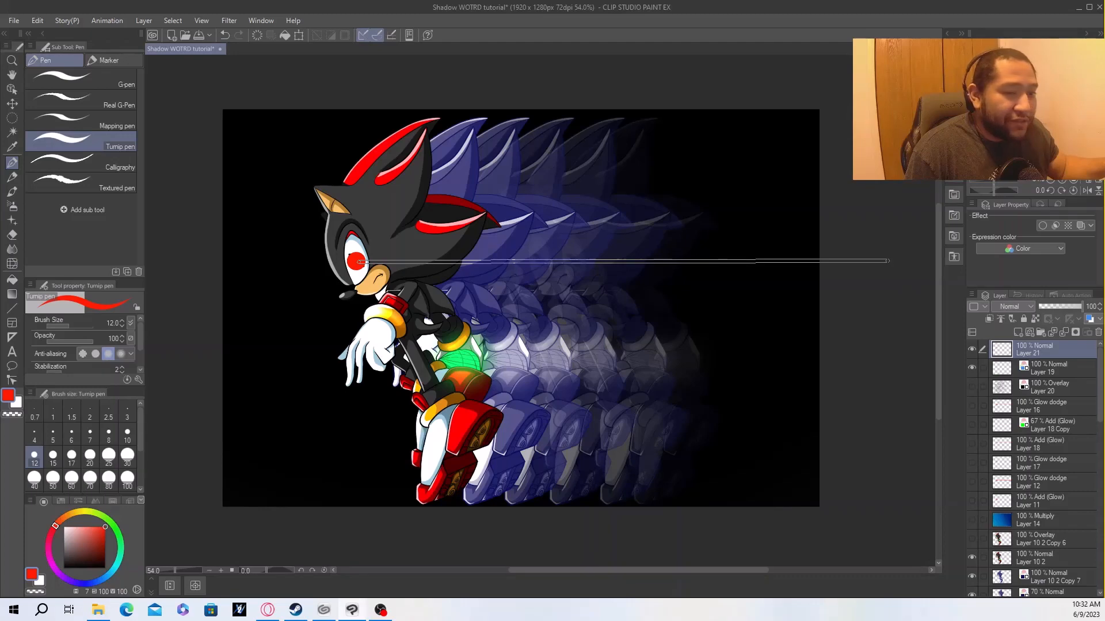
left_click(888, 261, "shift")
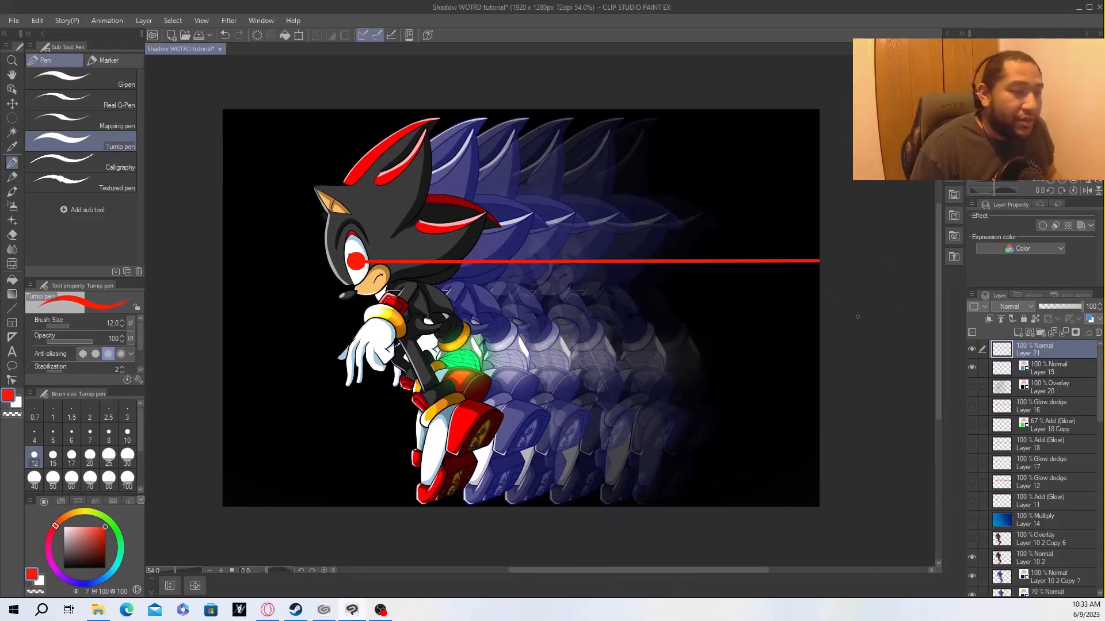
Apply a Gaussian blur of strength 25.53 to the red eye and line on Layer 21.
left_click(229, 20)
mouse_move(232, 32)
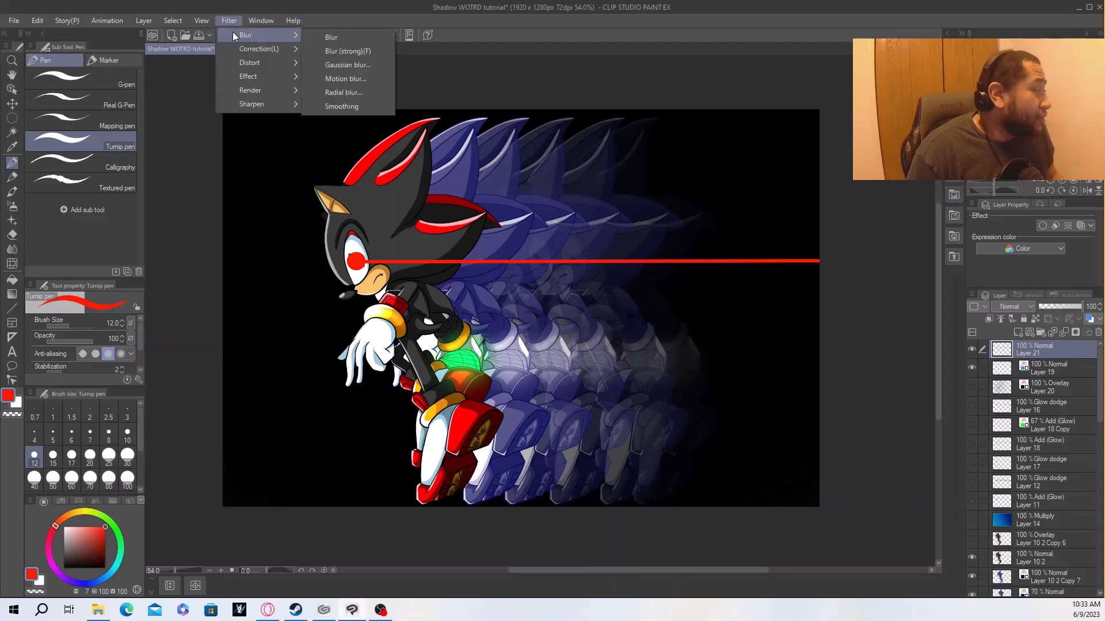
left_click(364, 64)
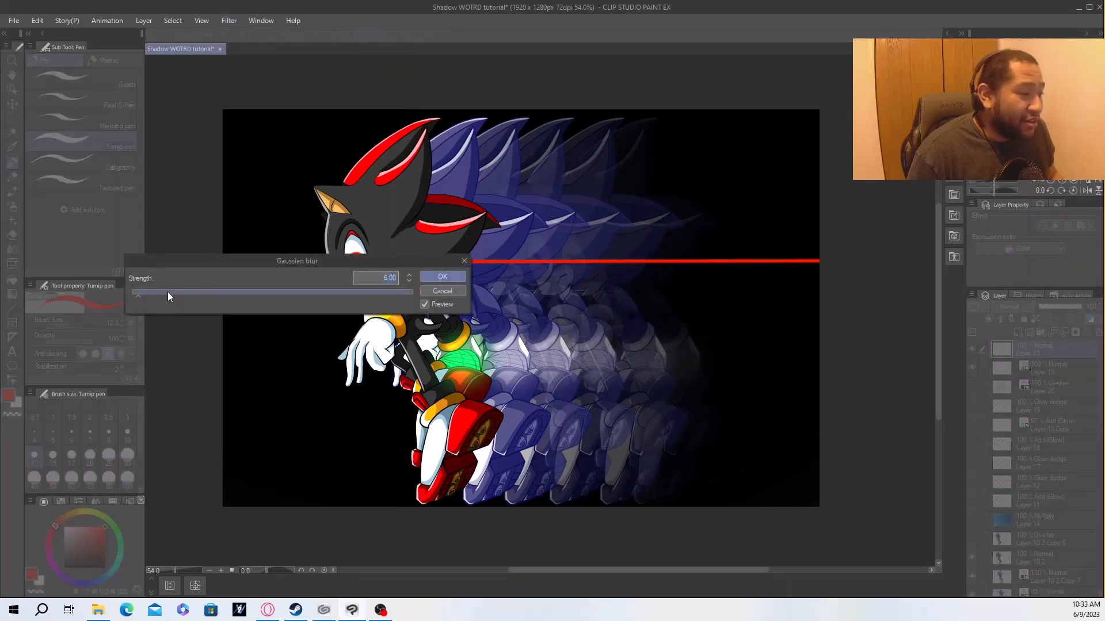
left_click_drag(168, 291, 170, 292)
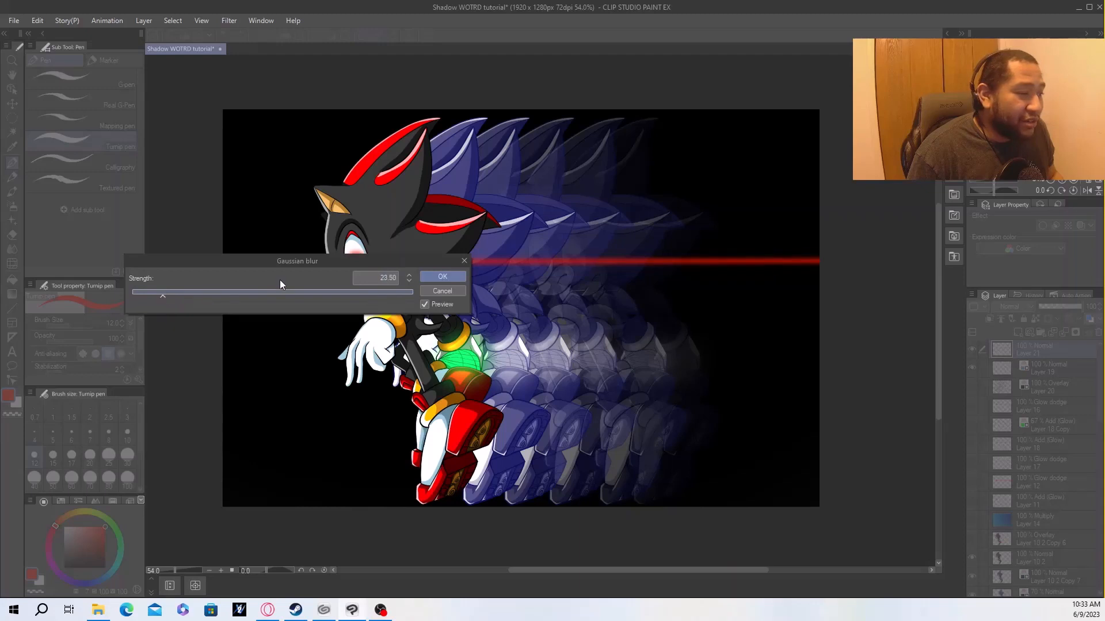
left_click_drag(264, 261, 248, 332)
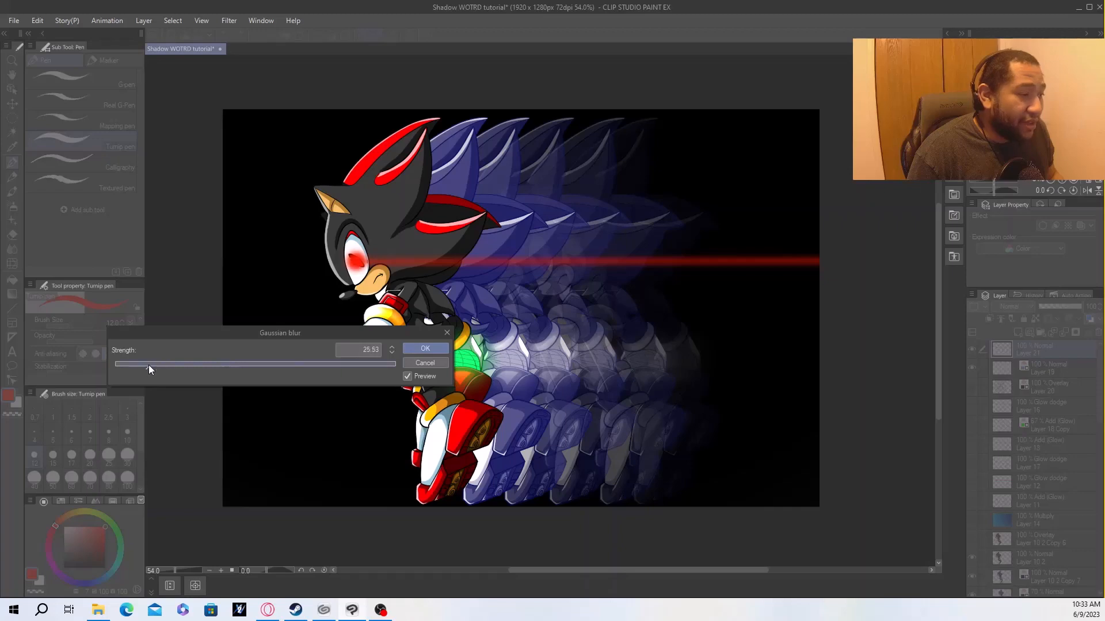
left_click(426, 347)
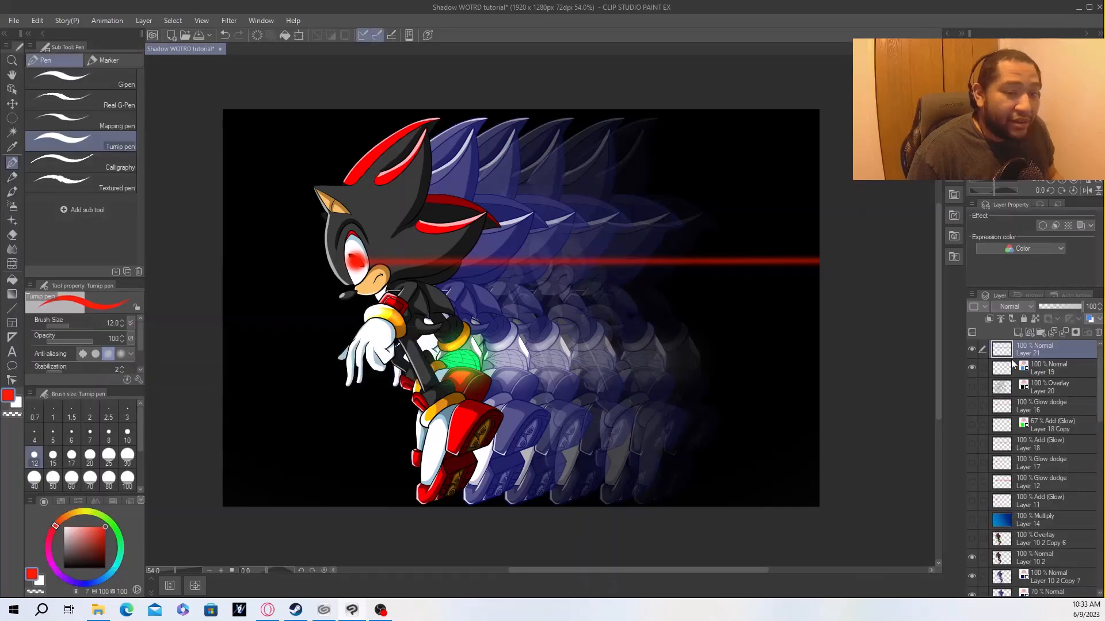
Try Add (Glow) blending on Layer 21, and set its blending mode to Glow dodge.
left_click(1017, 306)
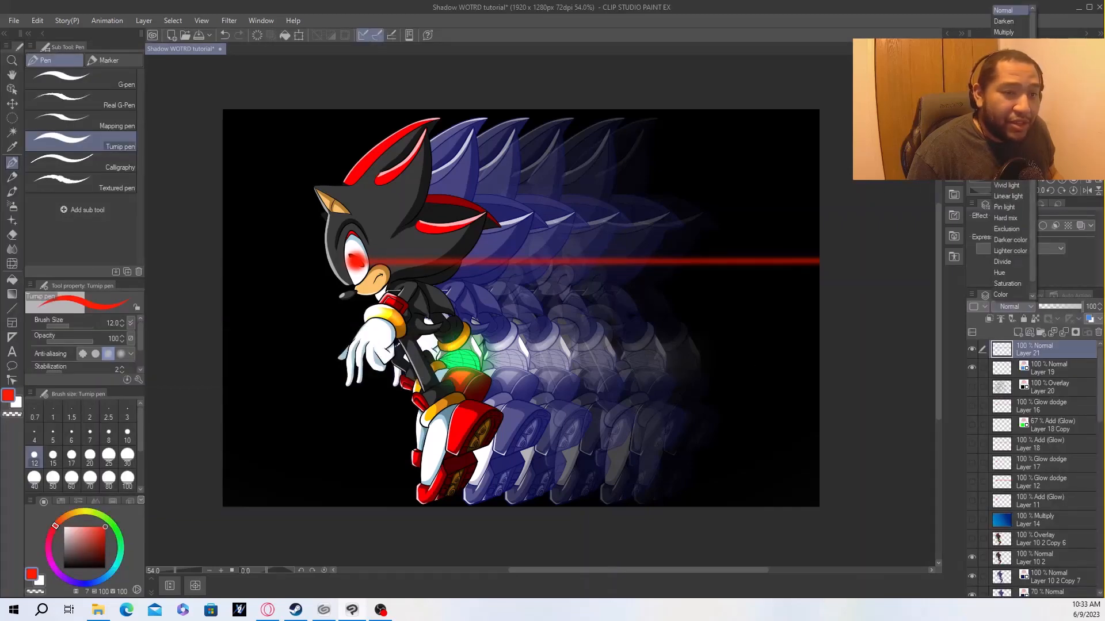
left_click(1013, 130)
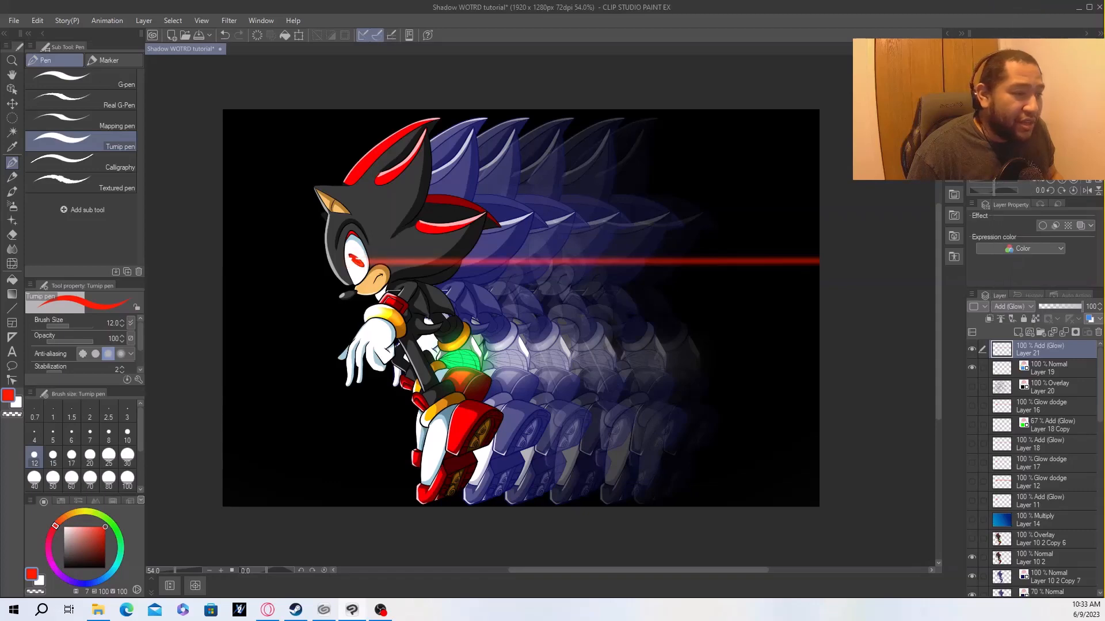
left_click(1015, 305)
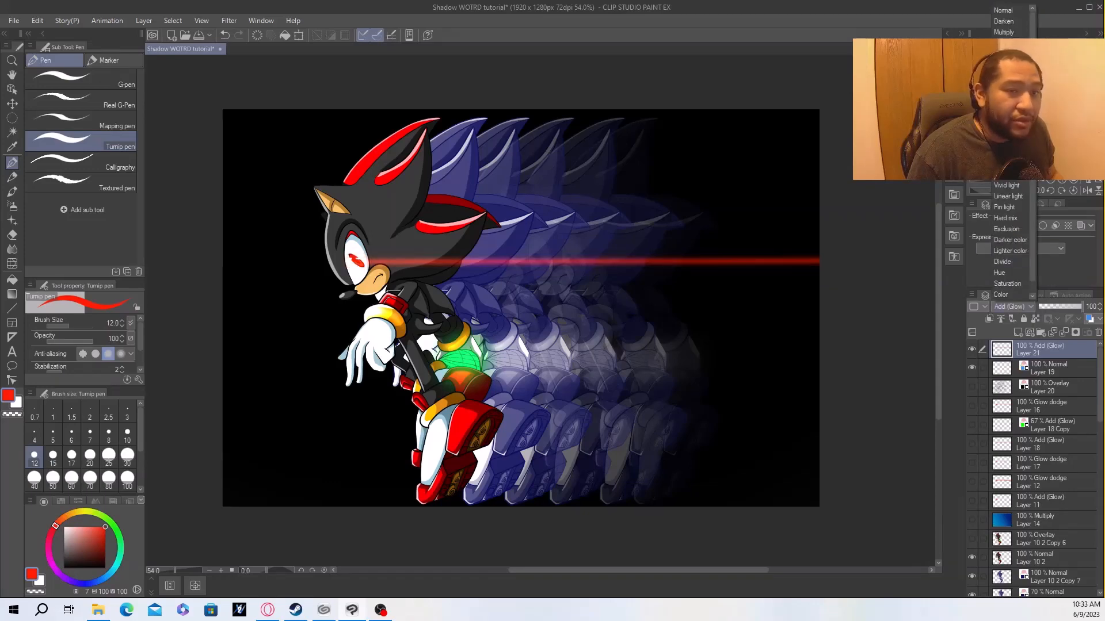
left_click(1013, 108)
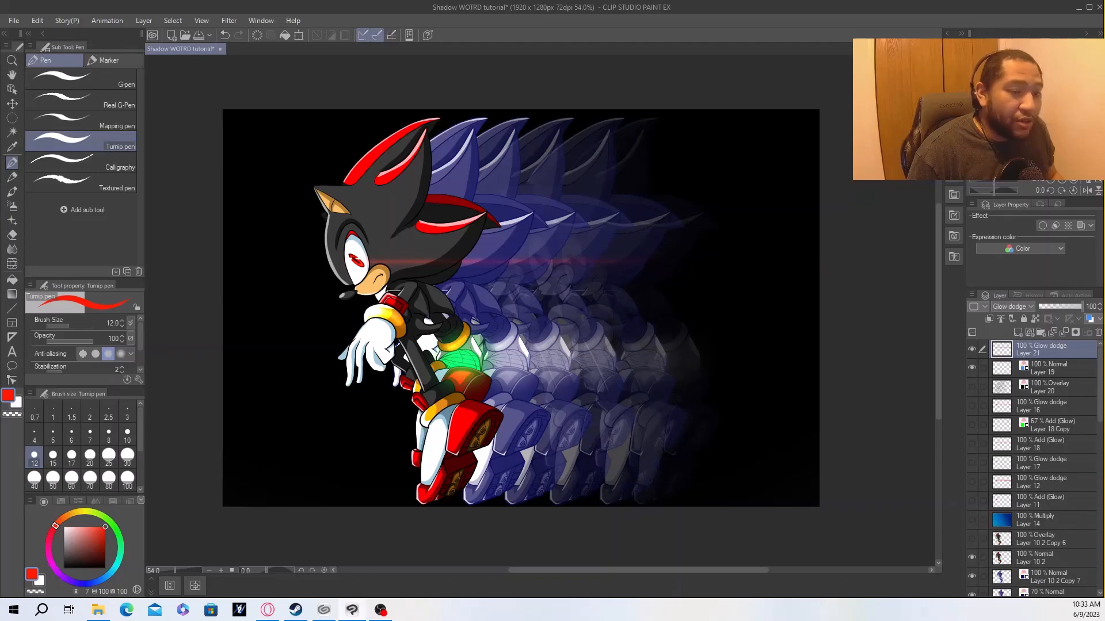
Copy the blurred red Layer 21 and paste two duplicates above it to intensify the glow.
left_click(37, 21)
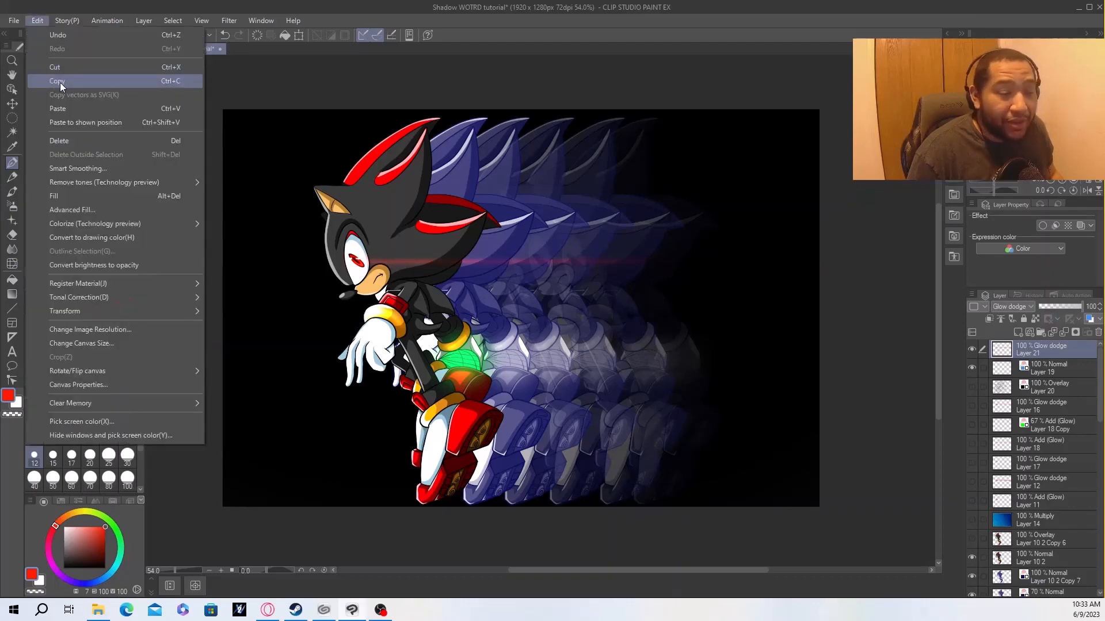
left_click(60, 82)
left_click(37, 22)
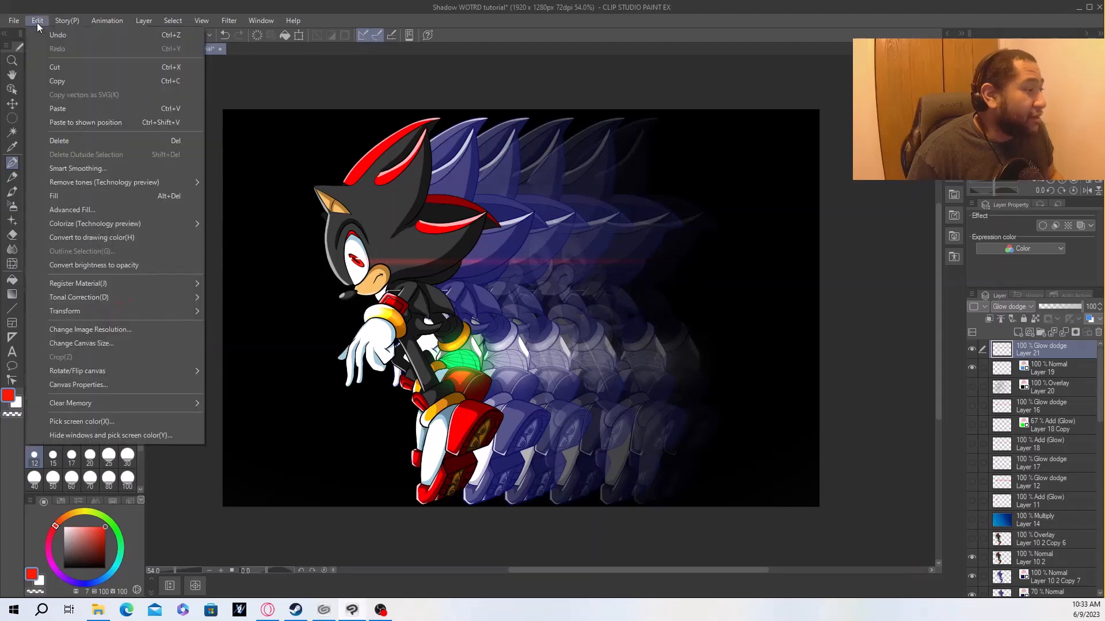
left_click(61, 111)
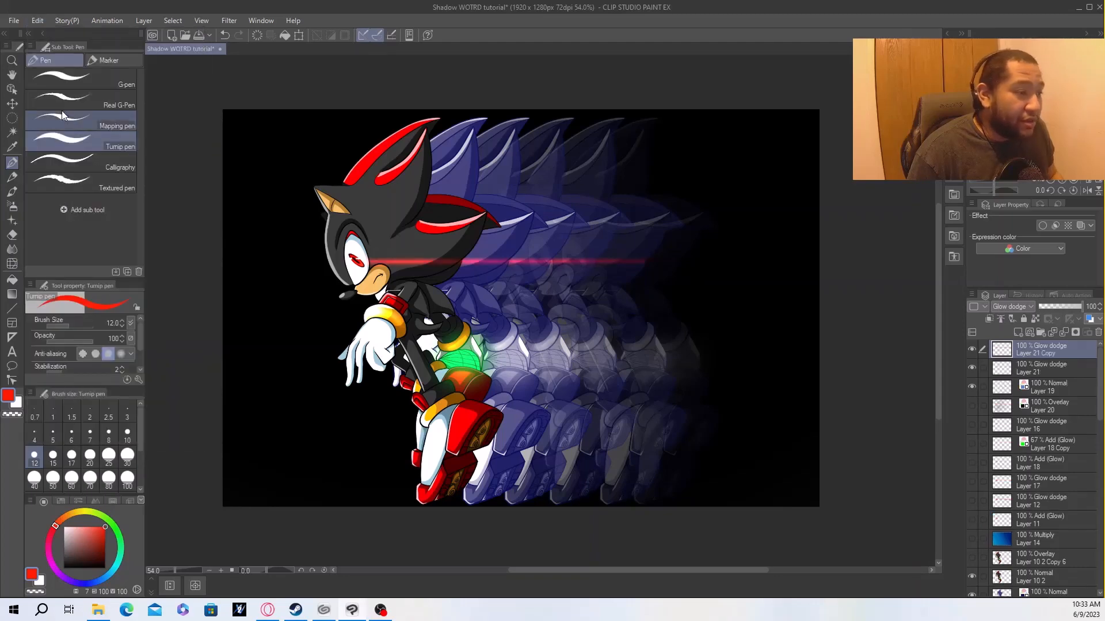
left_click(40, 23)
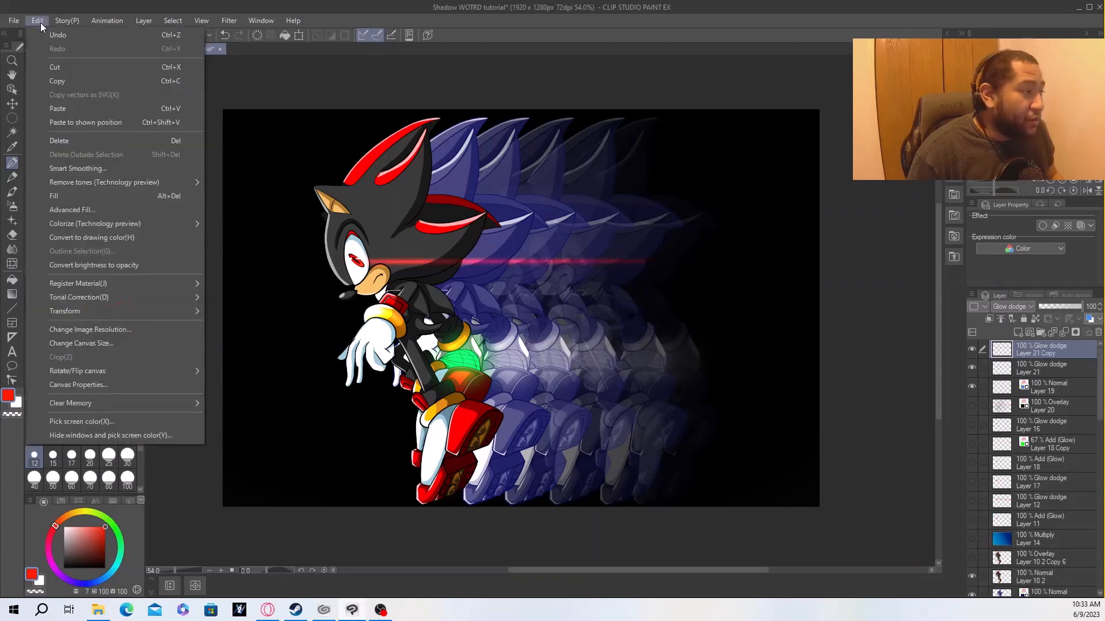
left_click(65, 111)
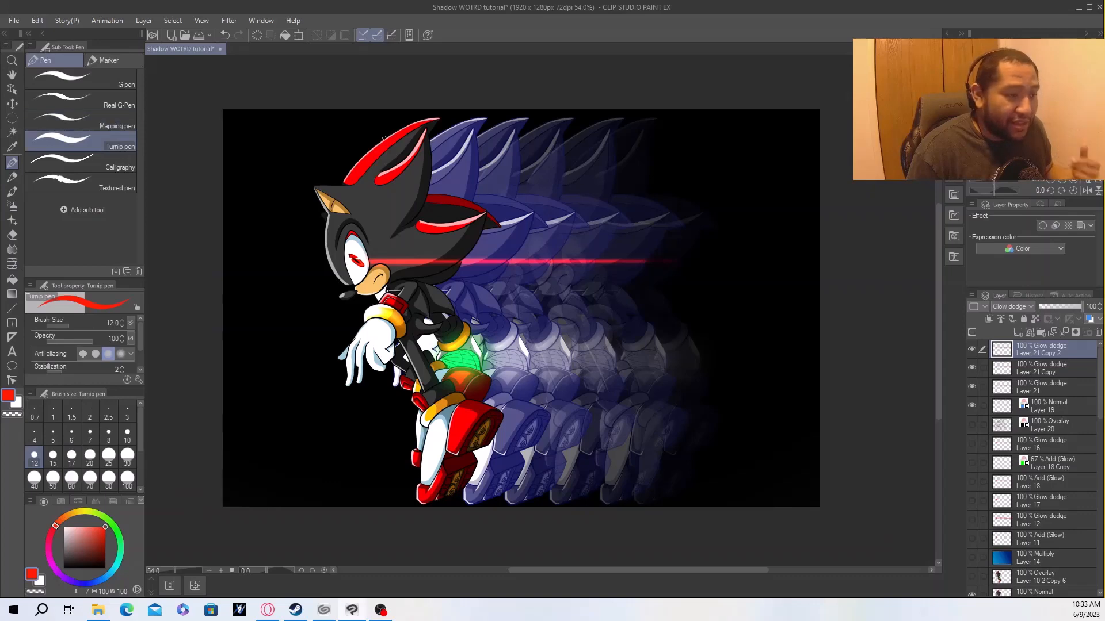
Merge both duplicates down into Layer 21 and try Screen, Overlay and Glow dodge blending on the merged layer.
left_click(1065, 334)
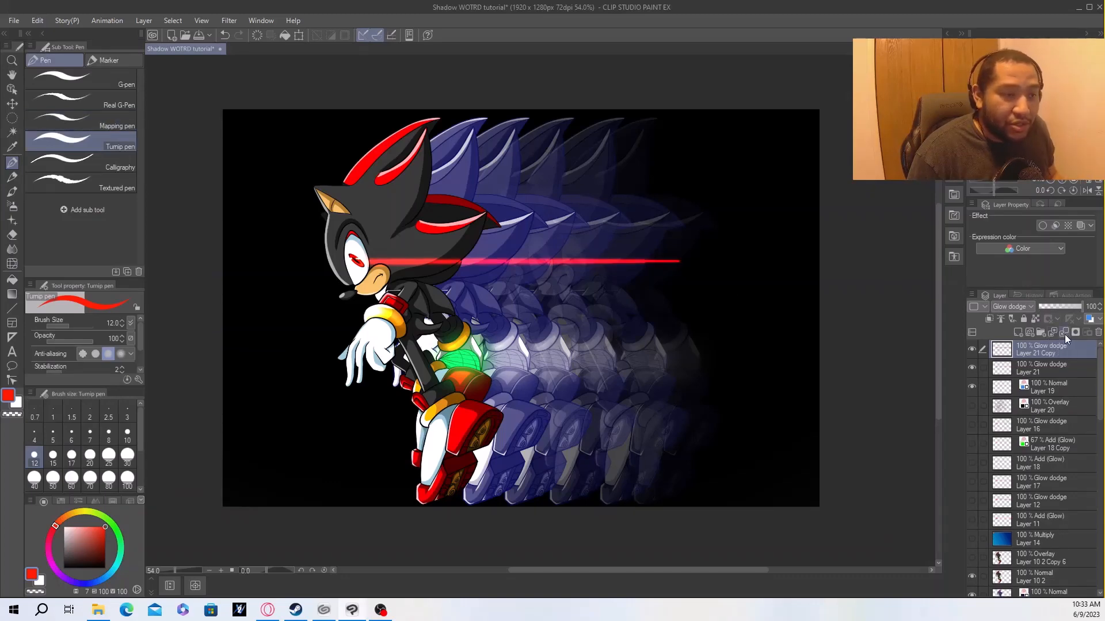
left_click(1065, 334)
left_click(1024, 306)
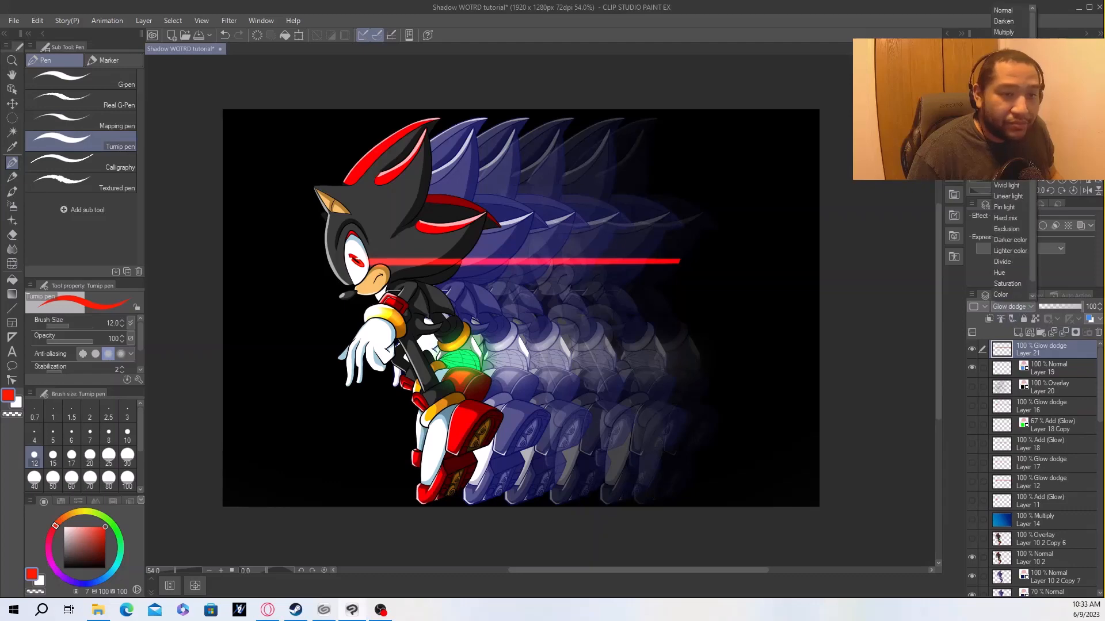
left_click(1004, 87)
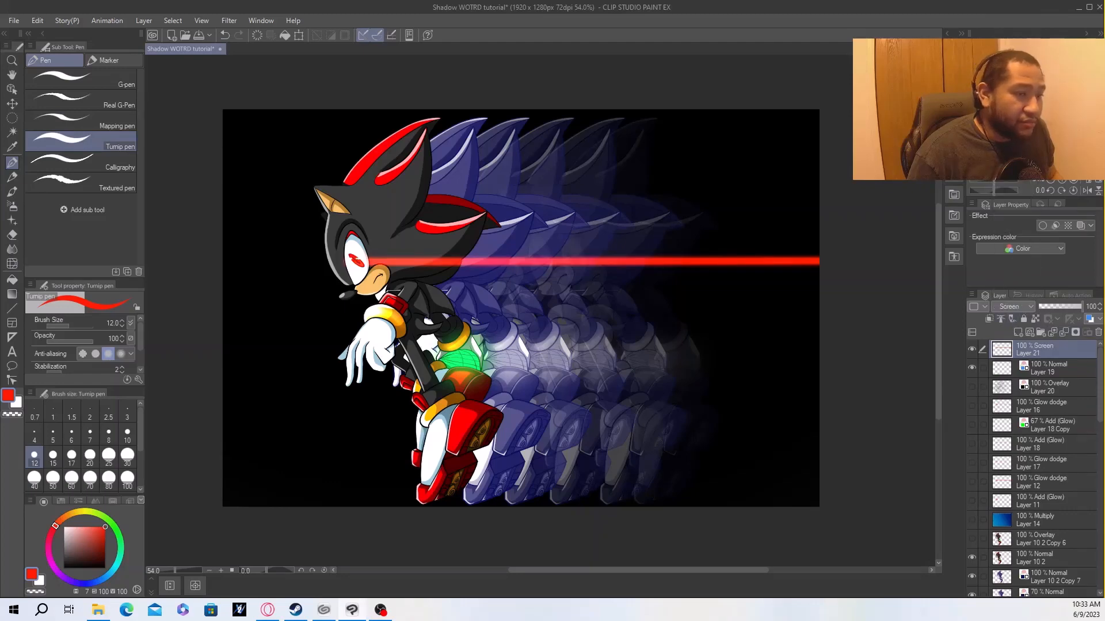
left_click(1021, 305)
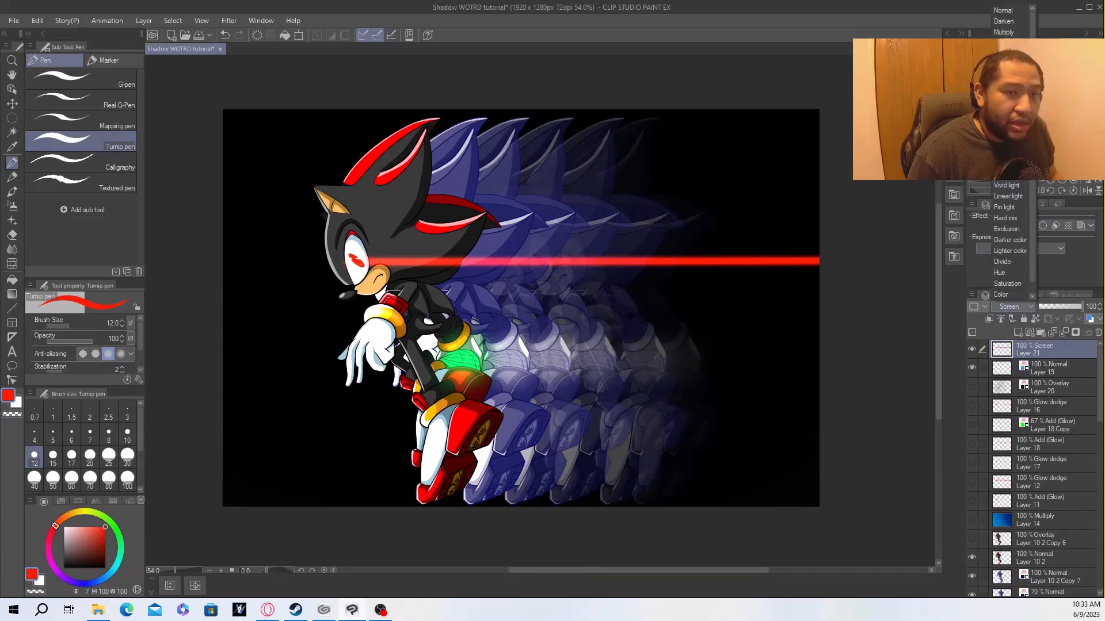
left_click(1009, 142)
left_click(1015, 307)
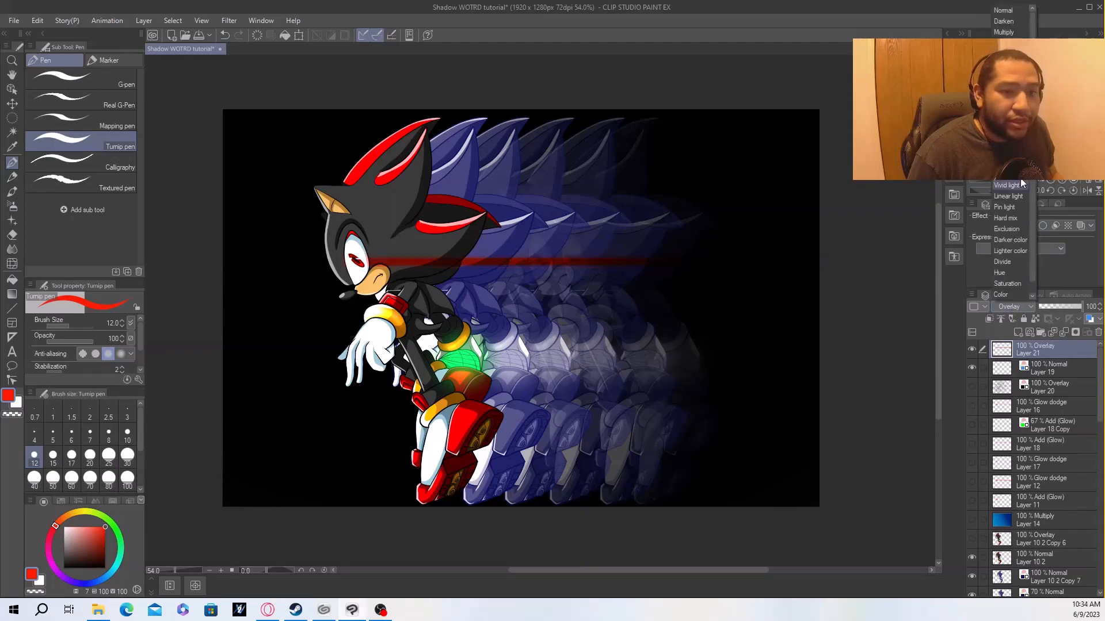
left_click(1012, 110)
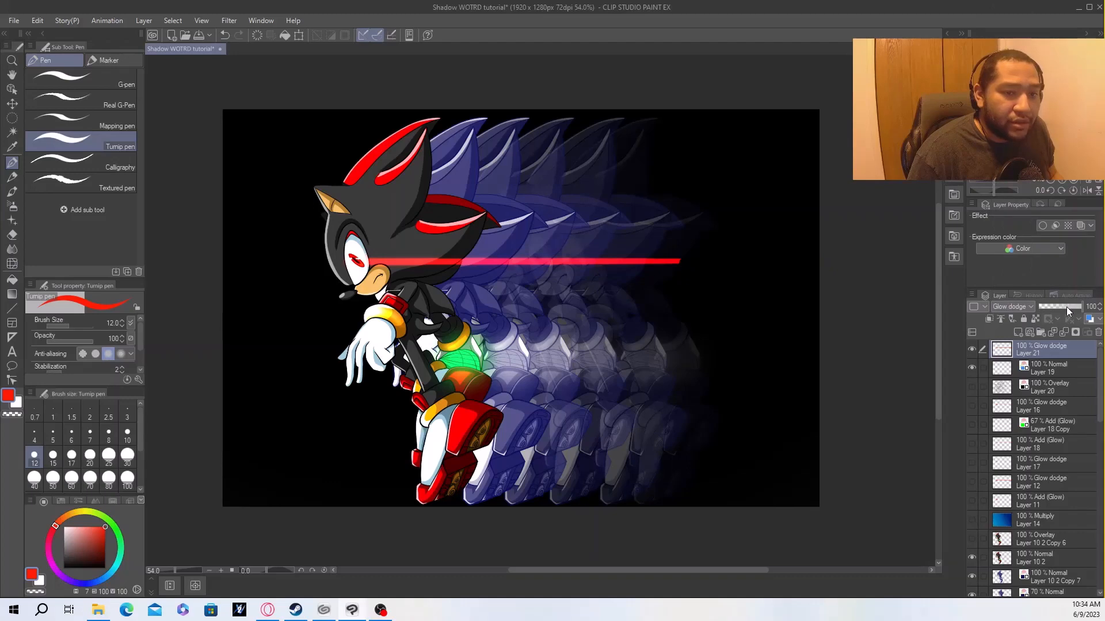
left_click_drag(1064, 308, 1100, 307)
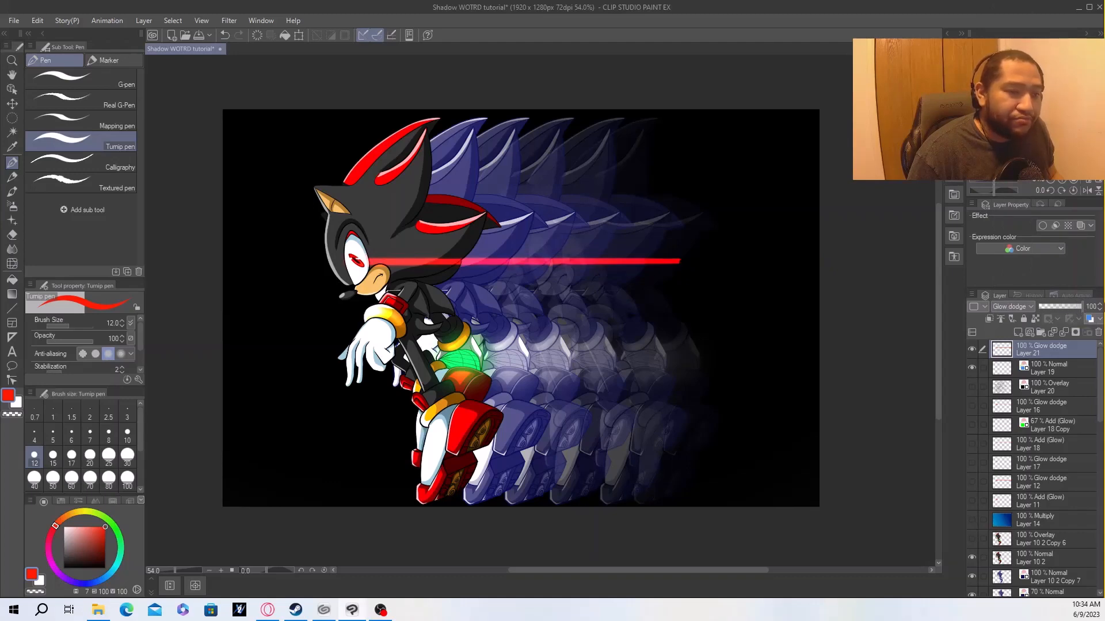
Undo the blending trials and the merges to restore the two separate Layer 21 copies.
left_click(226, 30)
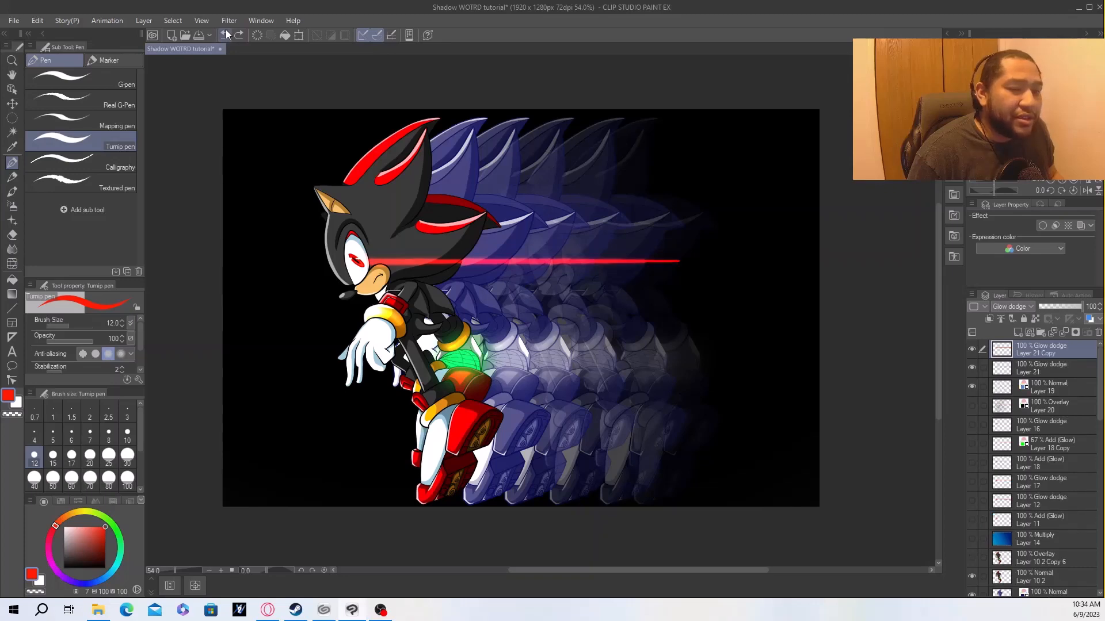
left_click(226, 30)
left_click(226, 30)
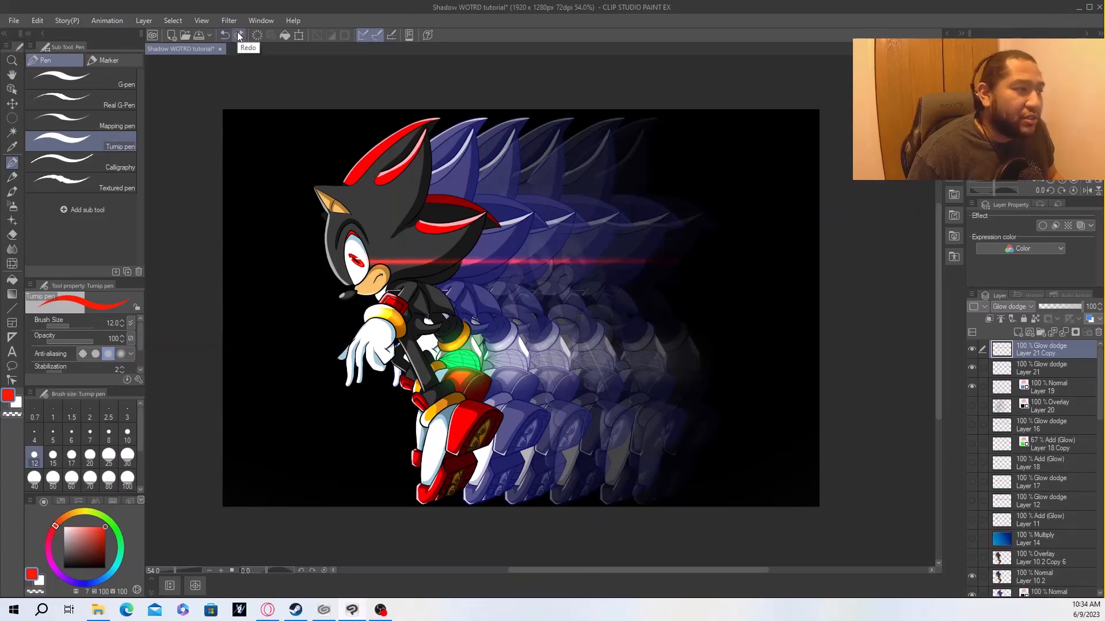
left_click(240, 35)
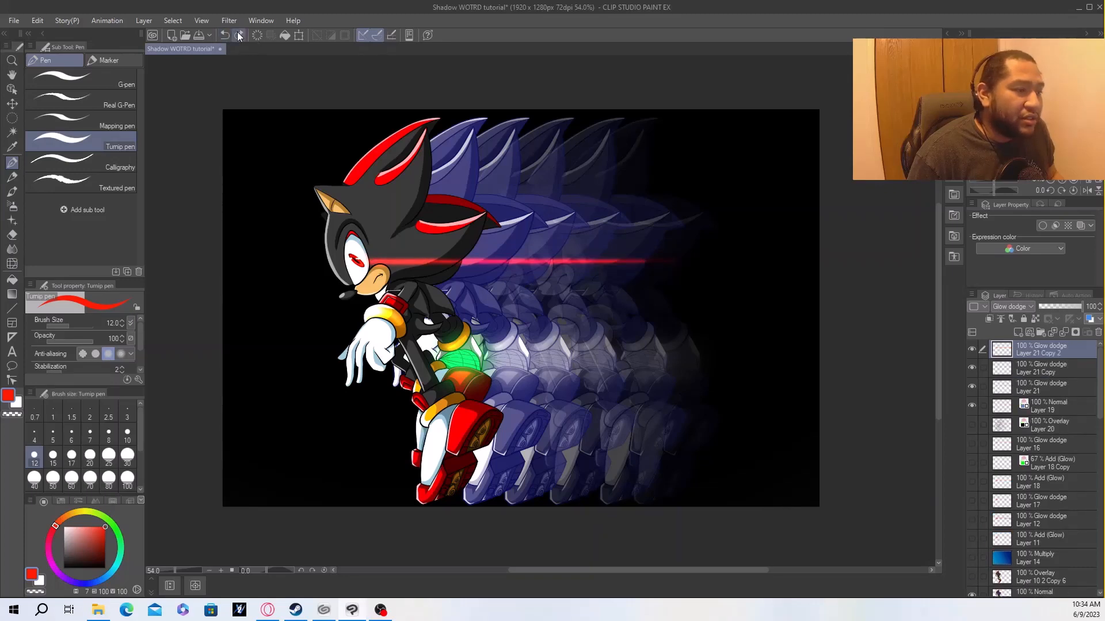
Examine the red eye and streak up close, and compare the glow with Layer 21 Copy 2 hidden and shown.
scroll(313, 239, "up", 10)
scroll(317, 214, "down", 4)
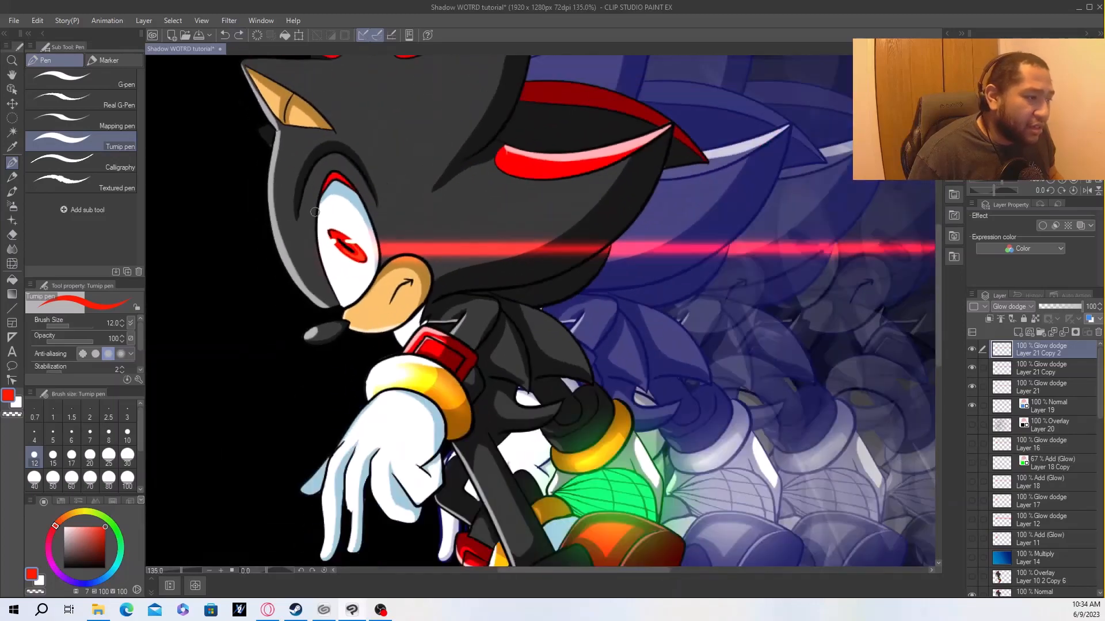
scroll(314, 212, "down", 5)
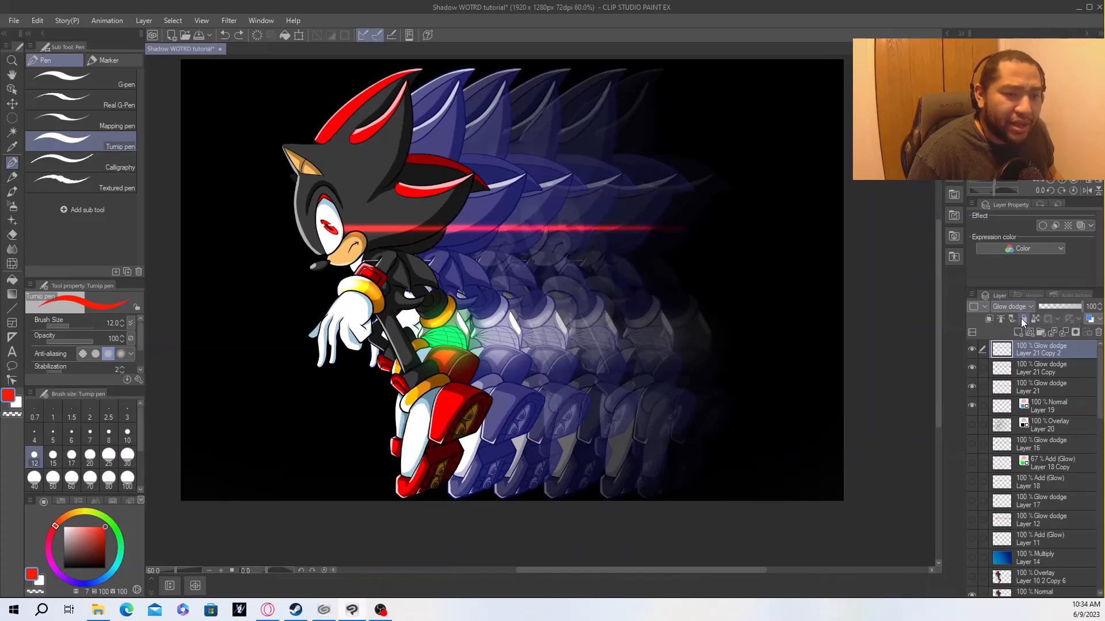
left_click(971, 350)
left_click(971, 351)
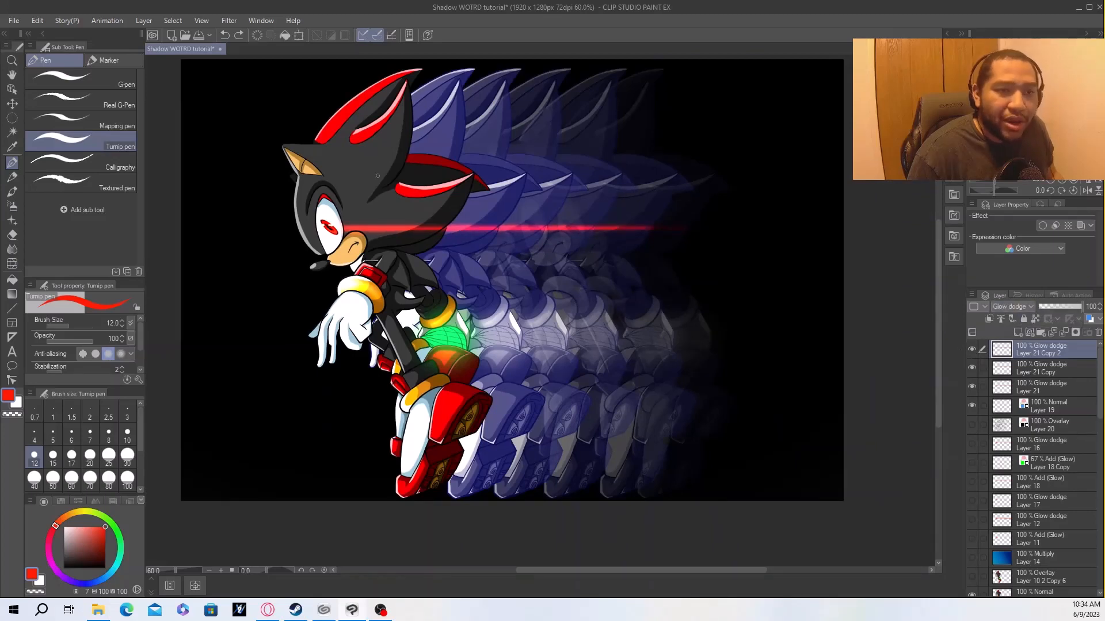
scroll(399, 223, "down", 1)
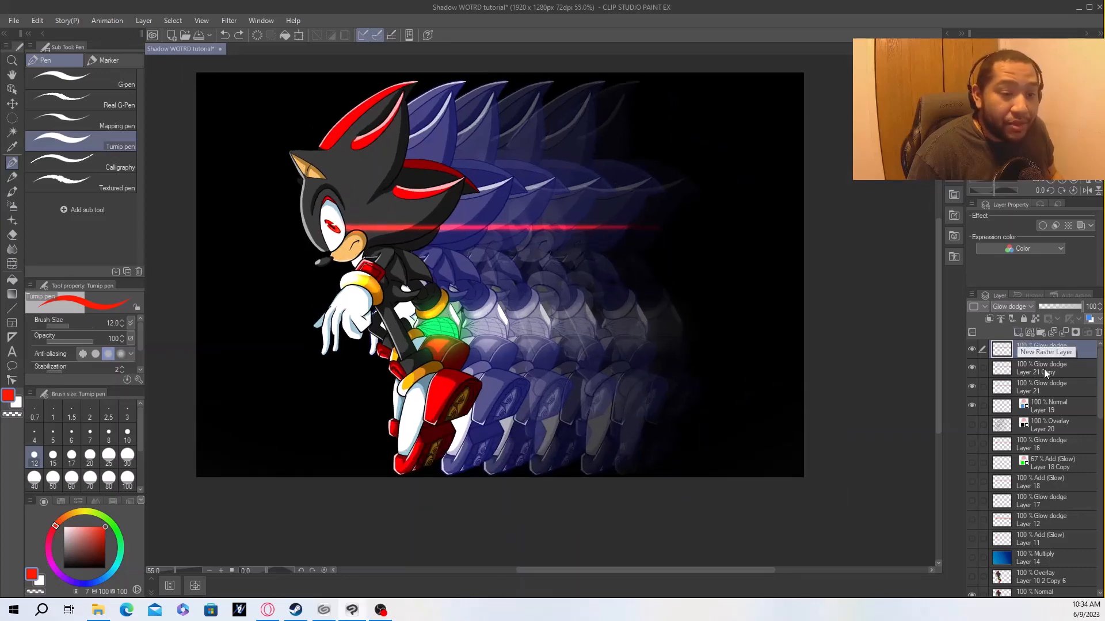
Hide Layer 21 Copy and Layer 21 Copy 2, and set Layer 21's blending mode to Screen.
left_click_drag(972, 349, 971, 374)
left_click(1033, 385)
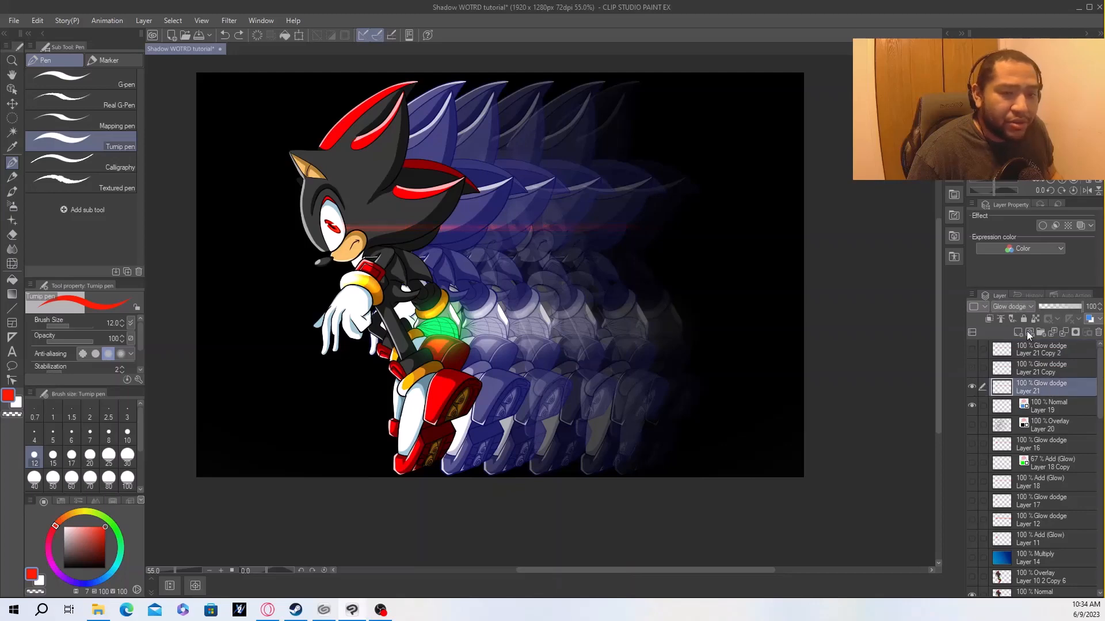
left_click(1016, 306)
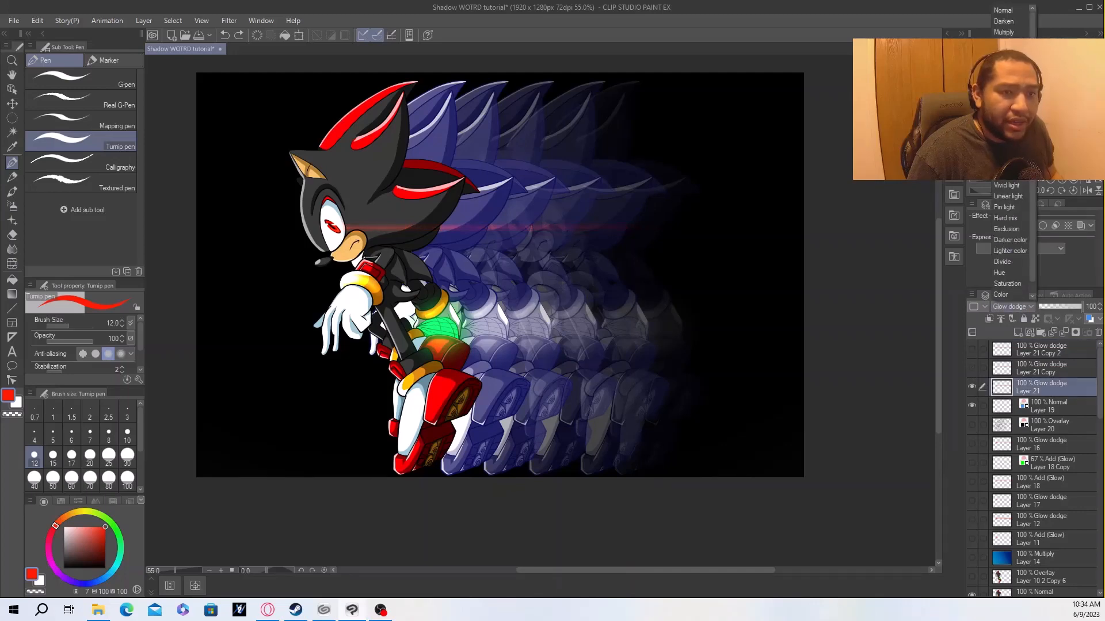
left_click(1004, 86)
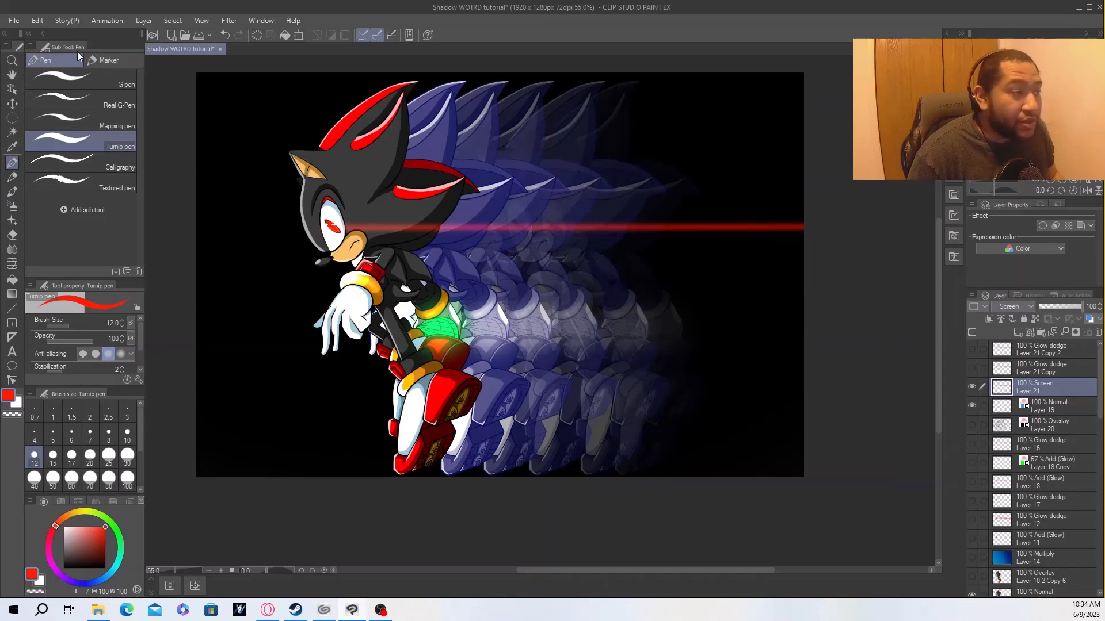
Copy the Screen-mode Layer 21 and paste one duplicate directly above it.
left_click(38, 20)
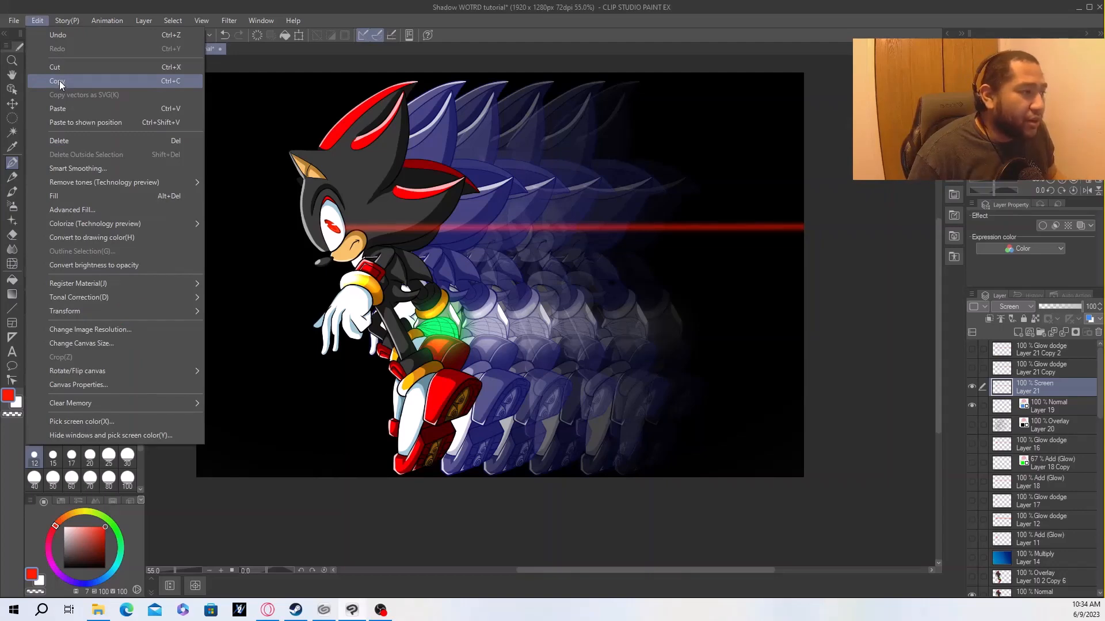
left_click(60, 80)
left_click(37, 21)
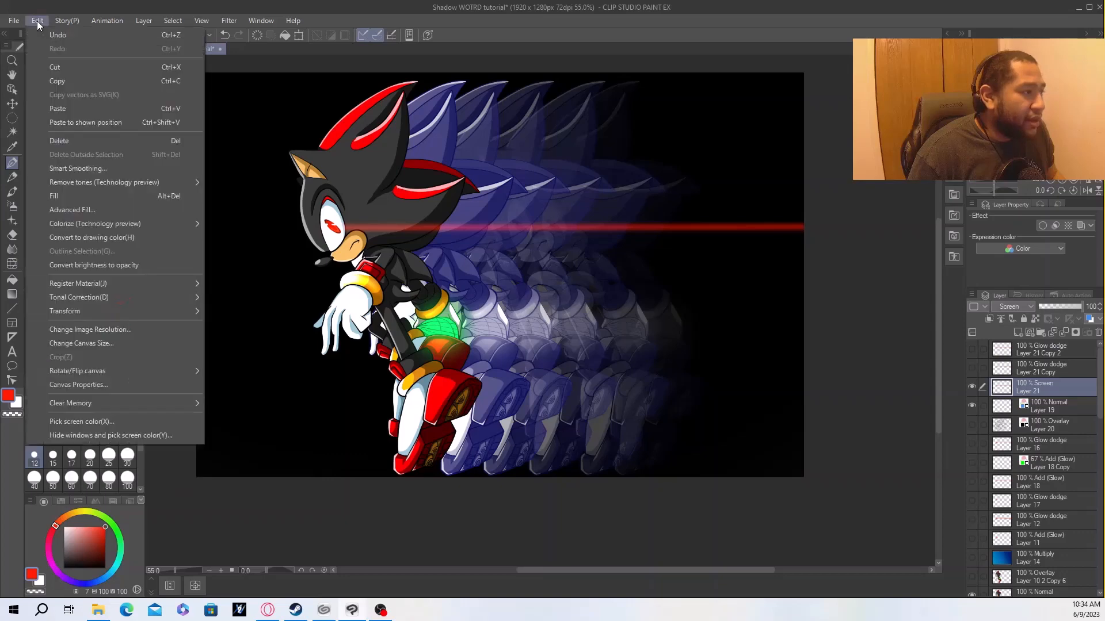
left_click(63, 108)
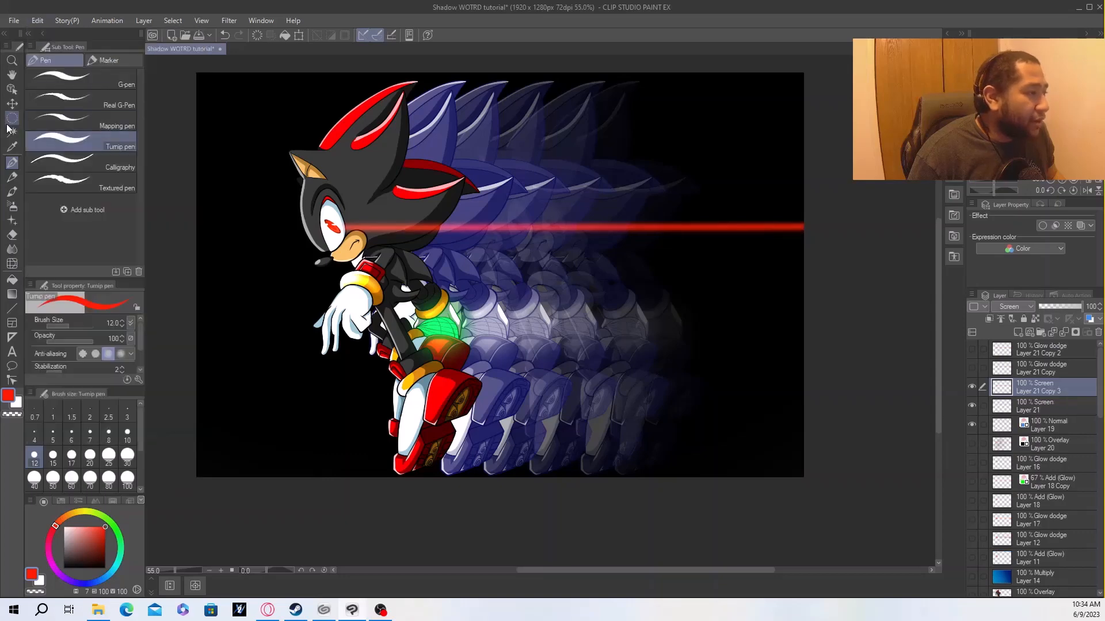
Transform Layer 21 Copy 3 by moving its red streak down and right so it starts at the green emerald.
left_click(12, 91)
left_click(36, 21)
mouse_move(131, 309)
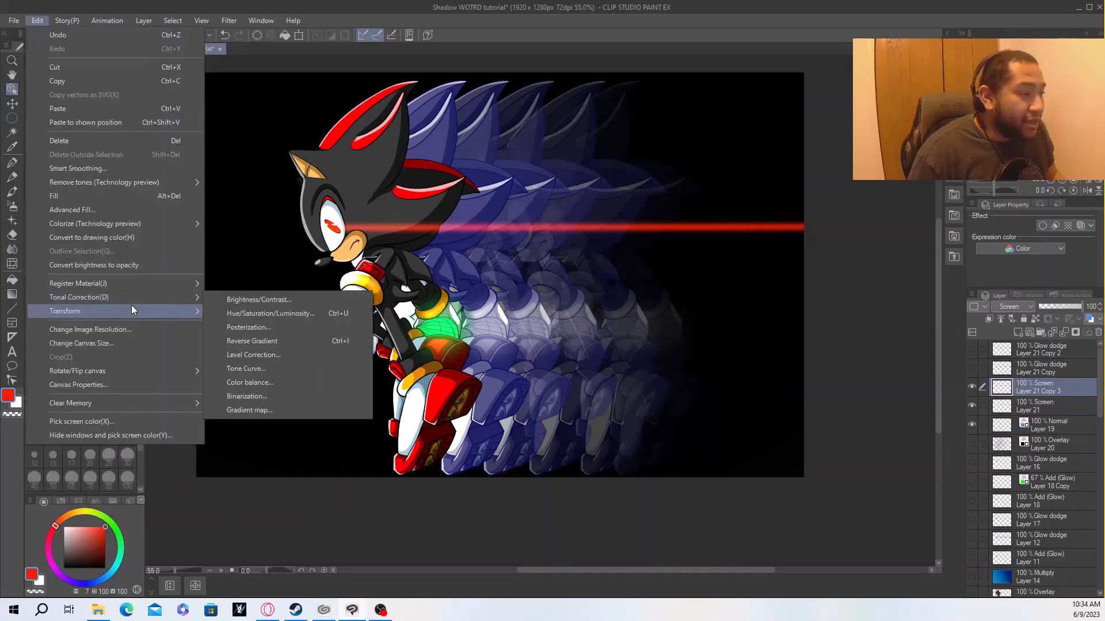
left_click(228, 311)
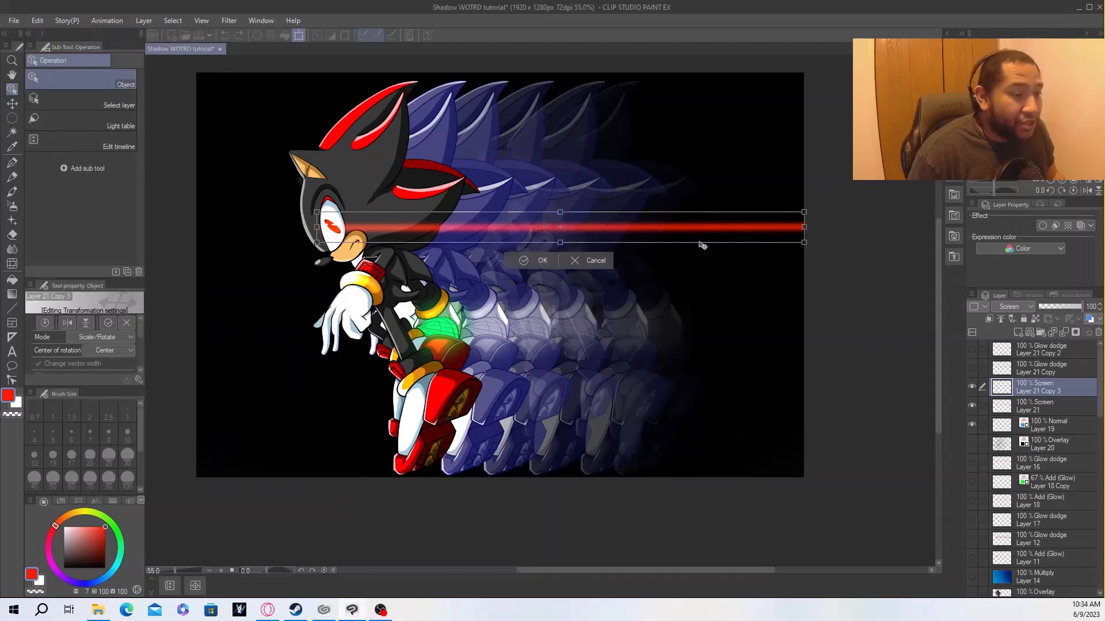
left_click_drag(702, 245, 810, 349)
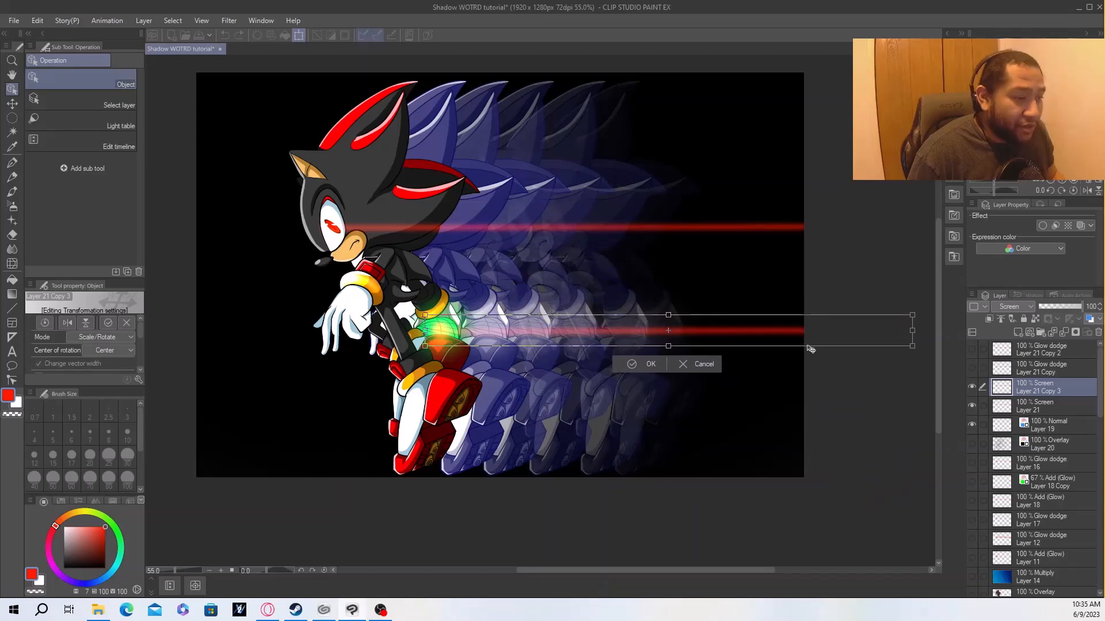
left_click(651, 364)
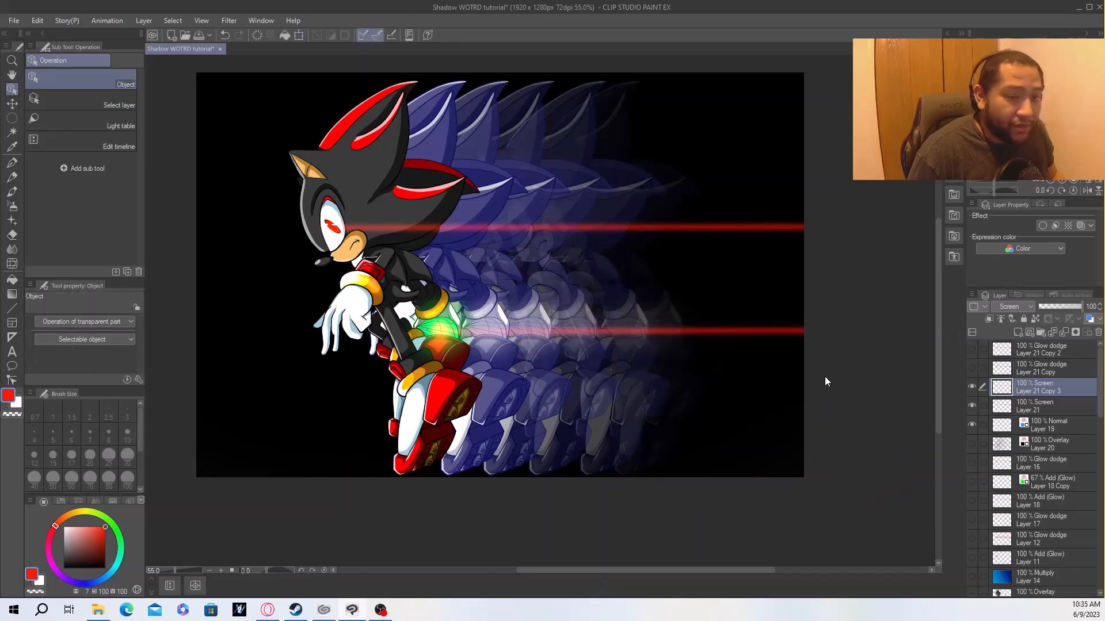
Enable the layer color effect on Layer 21 Copy 3 and set its color to bright green.
left_click(1081, 226)
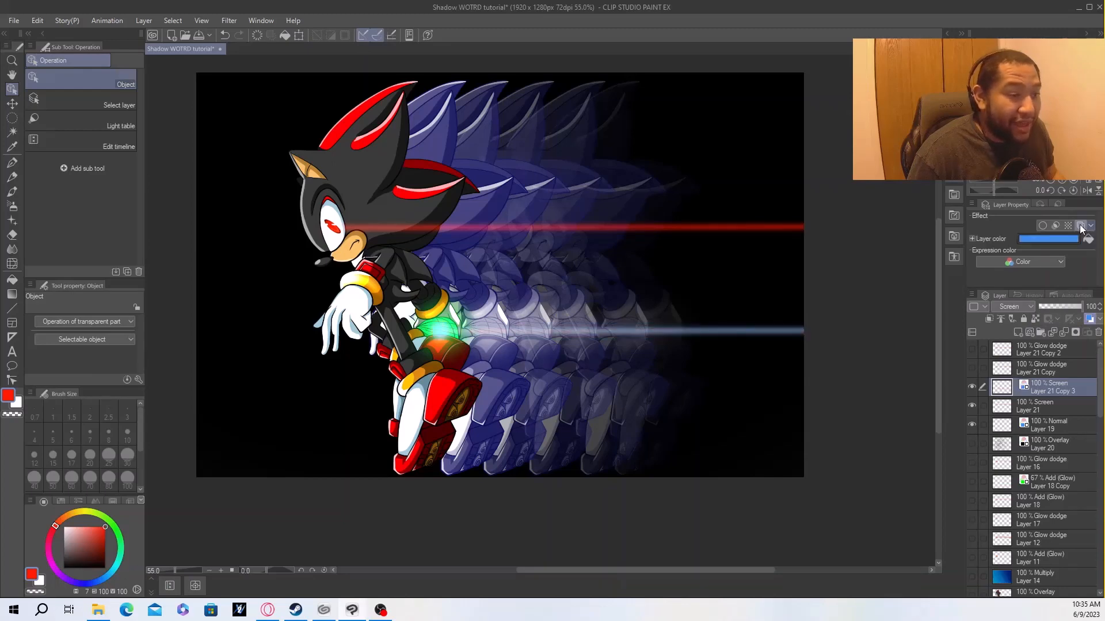
left_click(1055, 239)
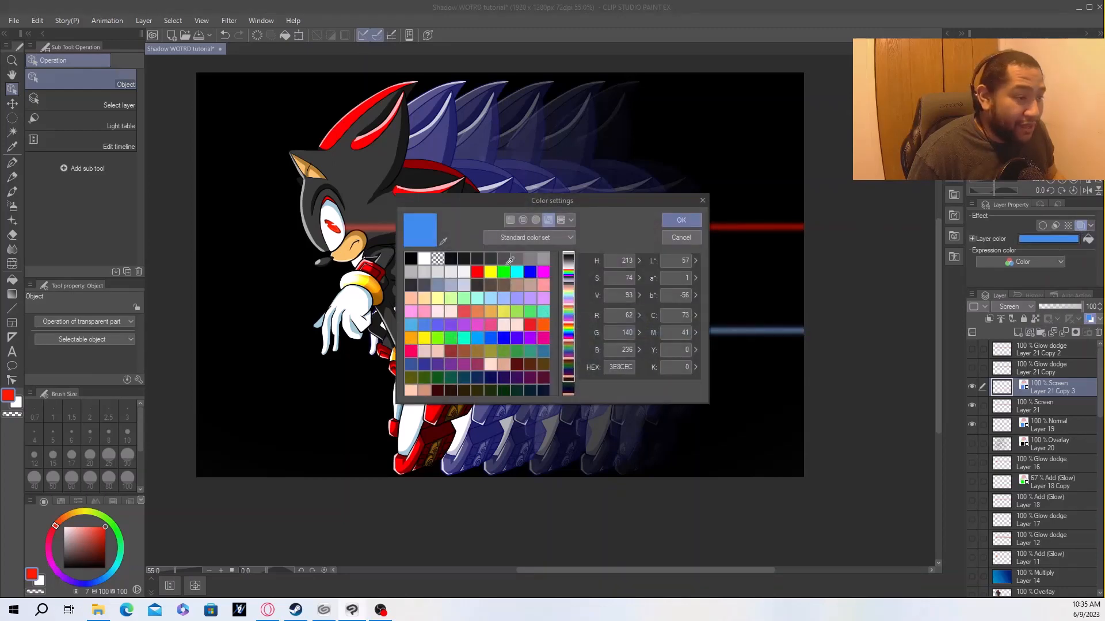
left_click(503, 272)
left_click(679, 220)
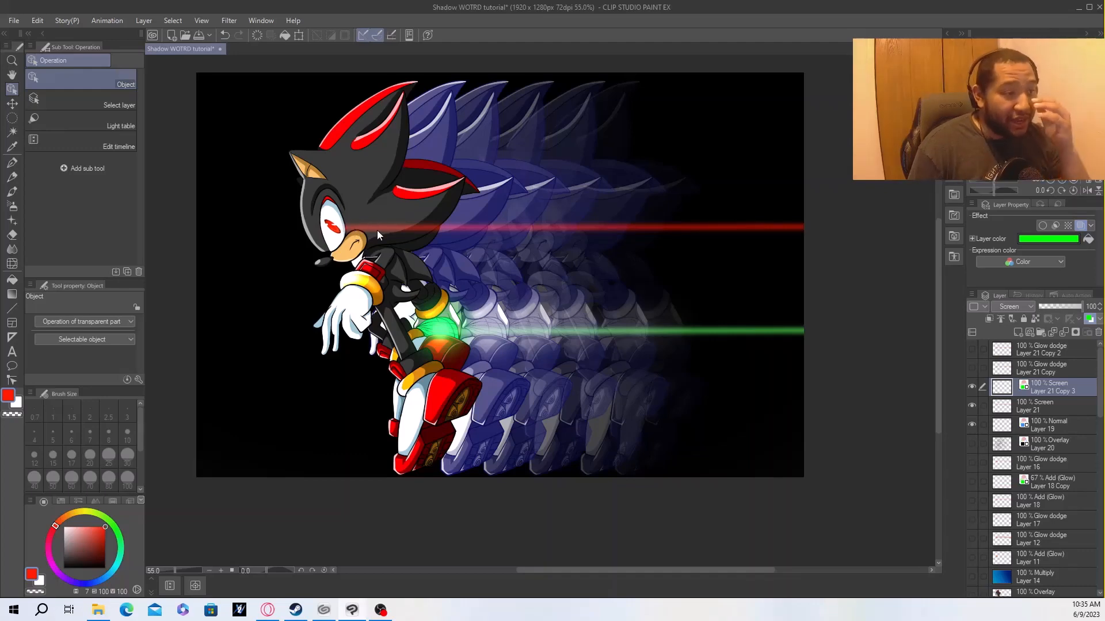
Hide the green streak on Layer 21 Copy 3 and the red eye streak on Layer 21.
left_click(971, 386)
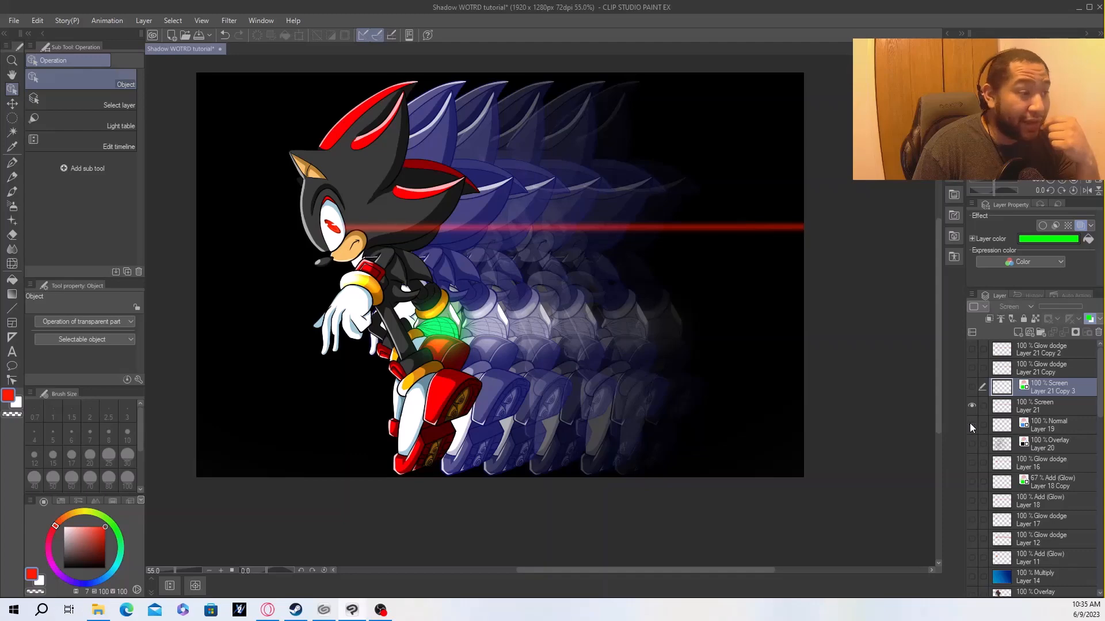
left_click(971, 407)
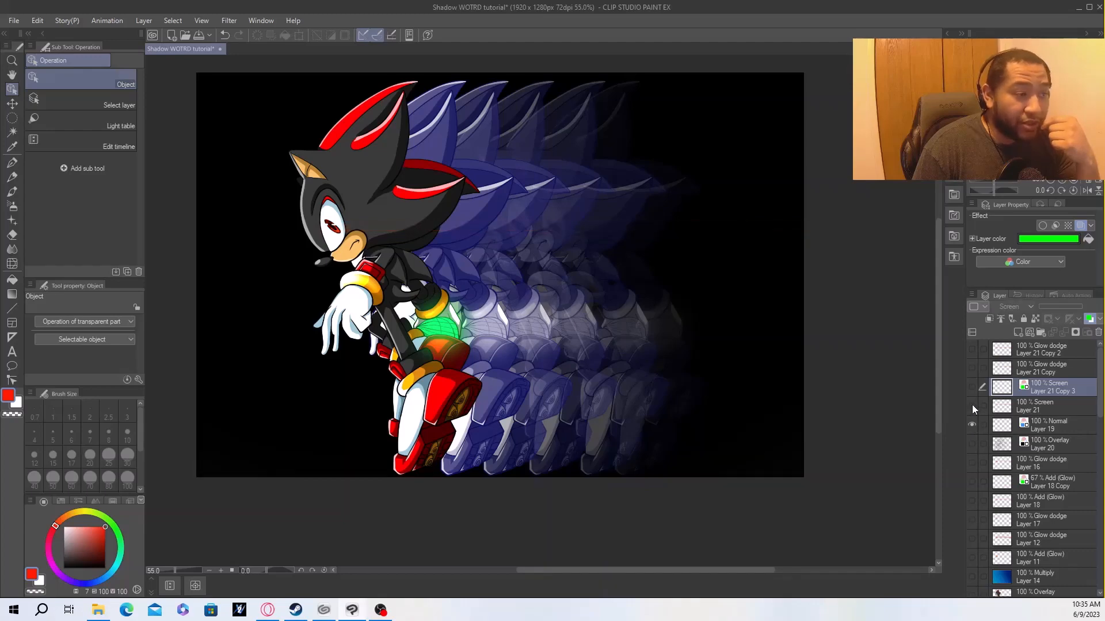
scroll(829, 363, "down", 3)
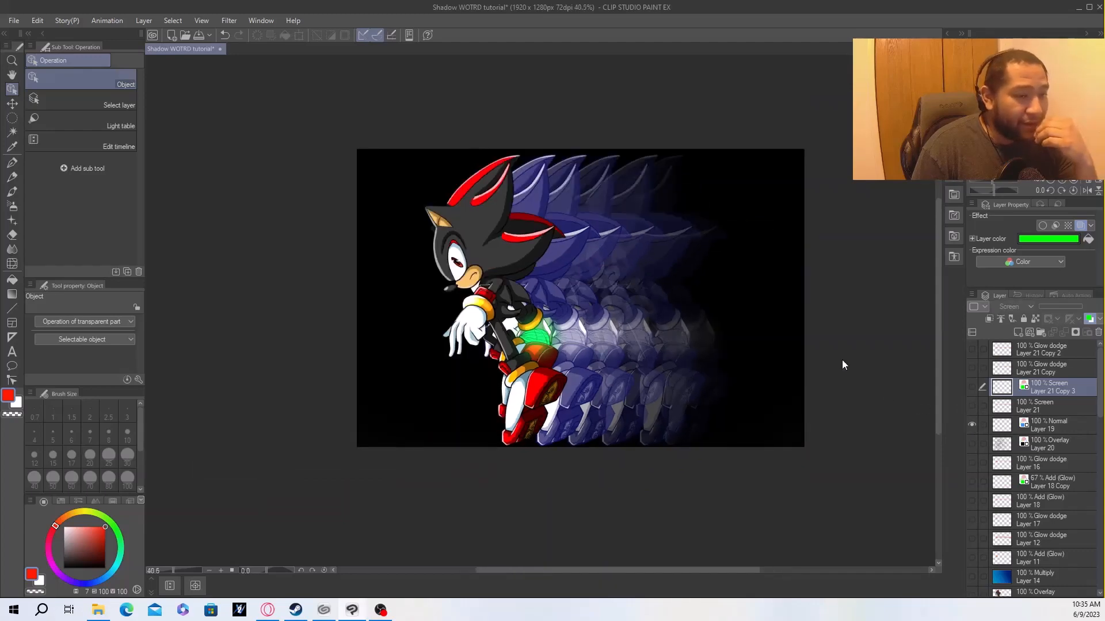
scroll(817, 334, "up", 2)
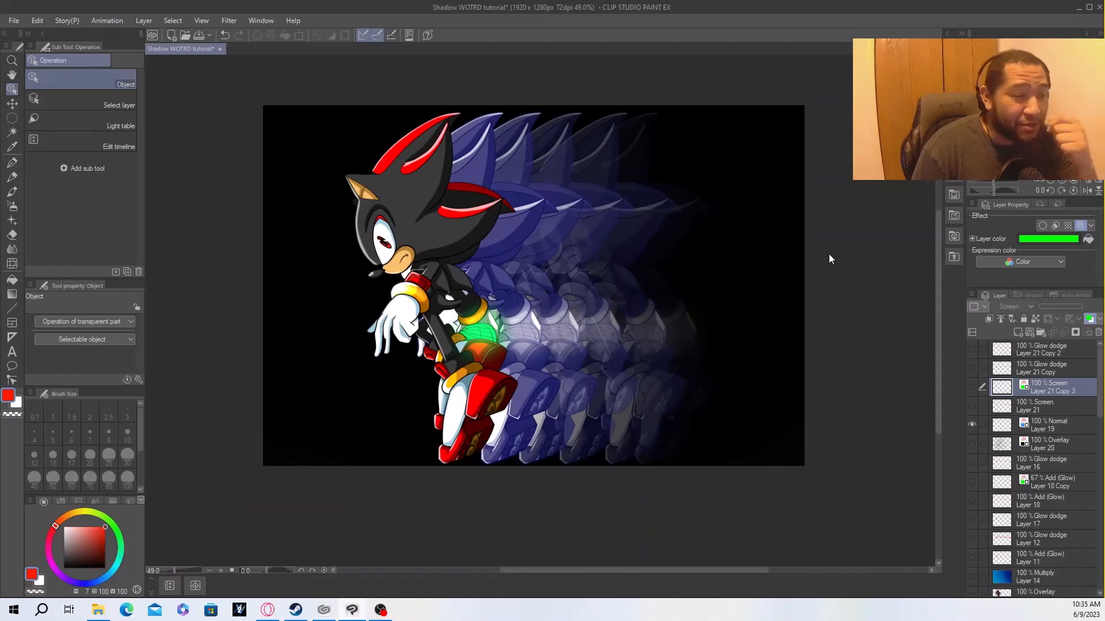
Start a Forward Motion blur on the 70% afterimage, Layer 10 2 Copy 8, with strength 4.50.
scroll(1044, 418, "down", 10)
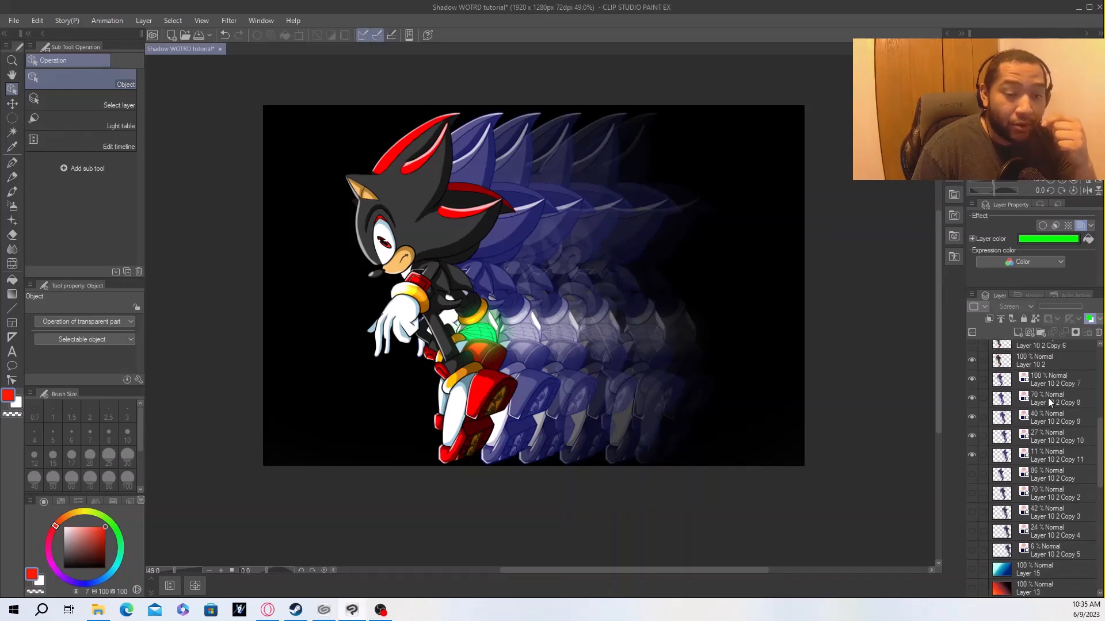
left_click(1055, 400)
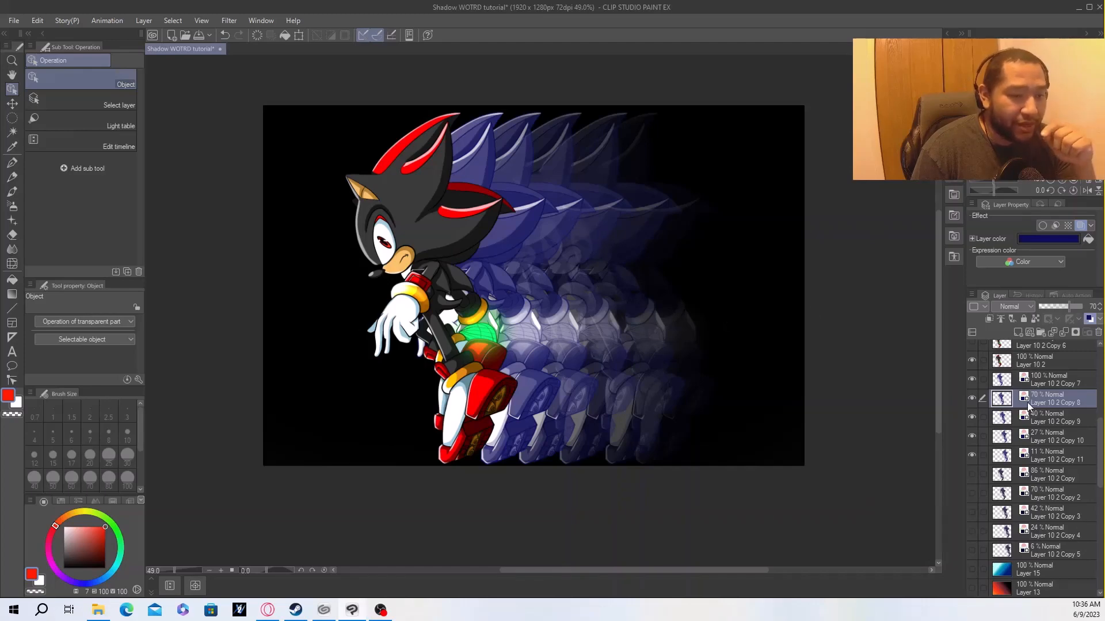
left_click(1054, 378)
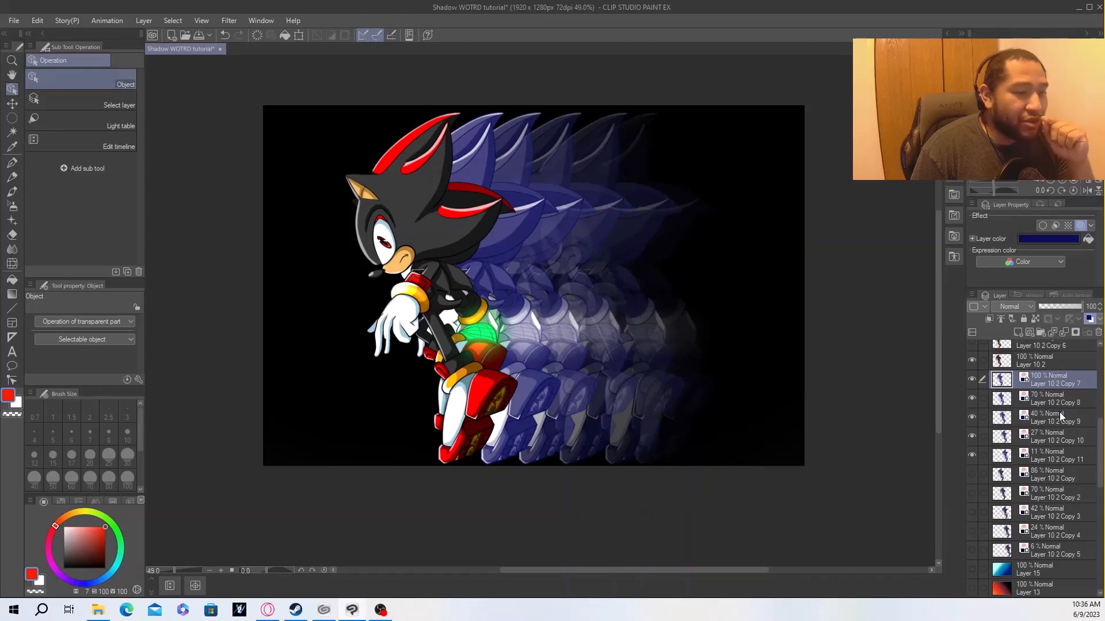
left_click(1053, 398)
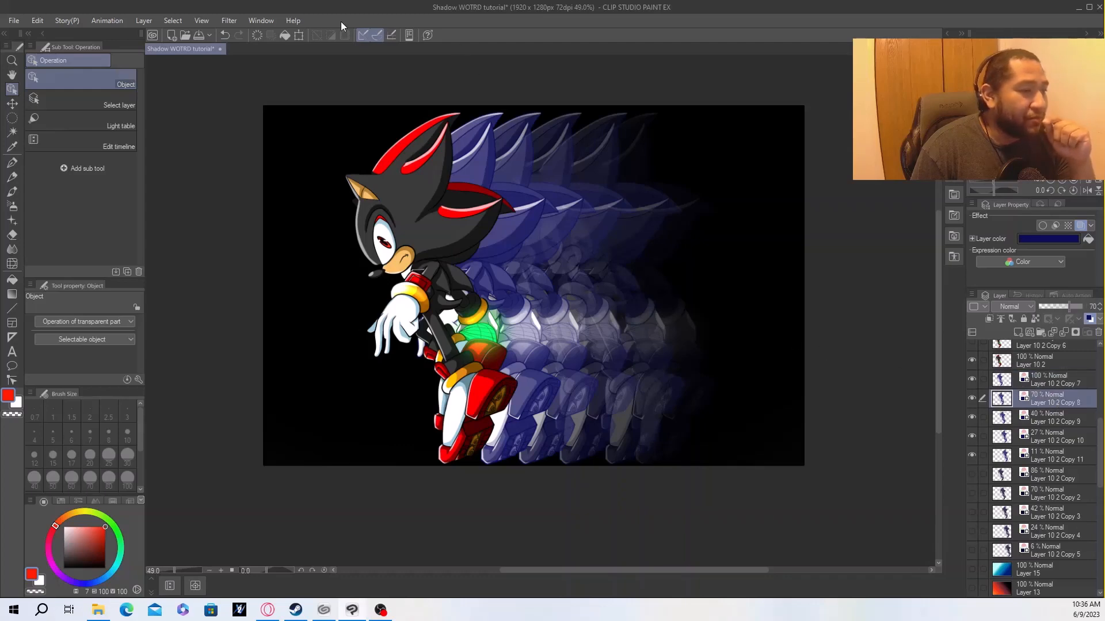
left_click(229, 22)
mouse_move(236, 39)
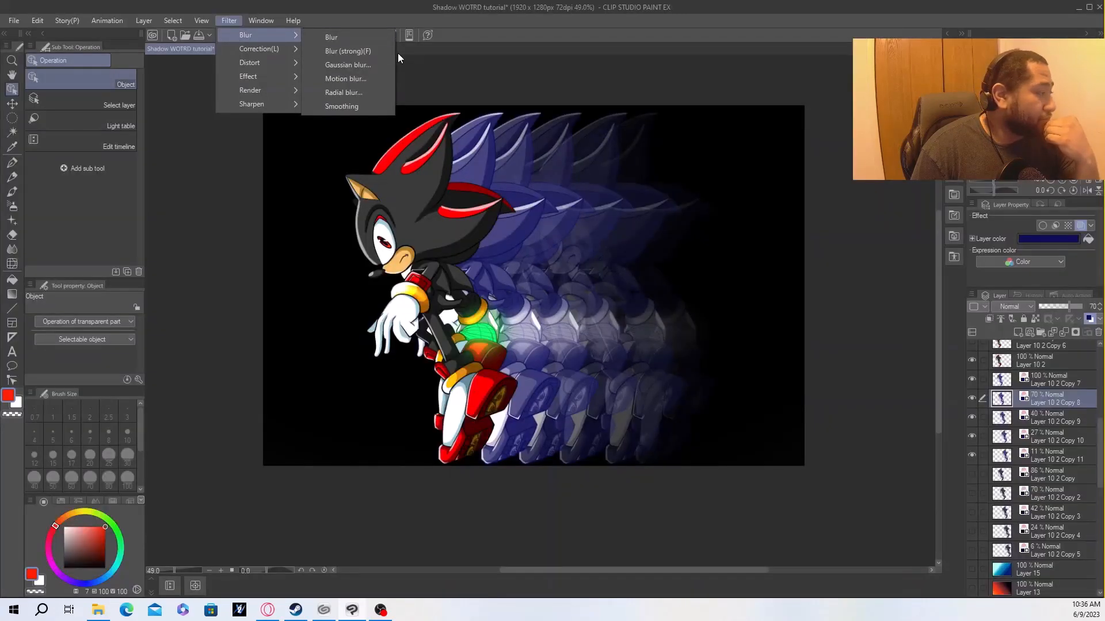
left_click(357, 80)
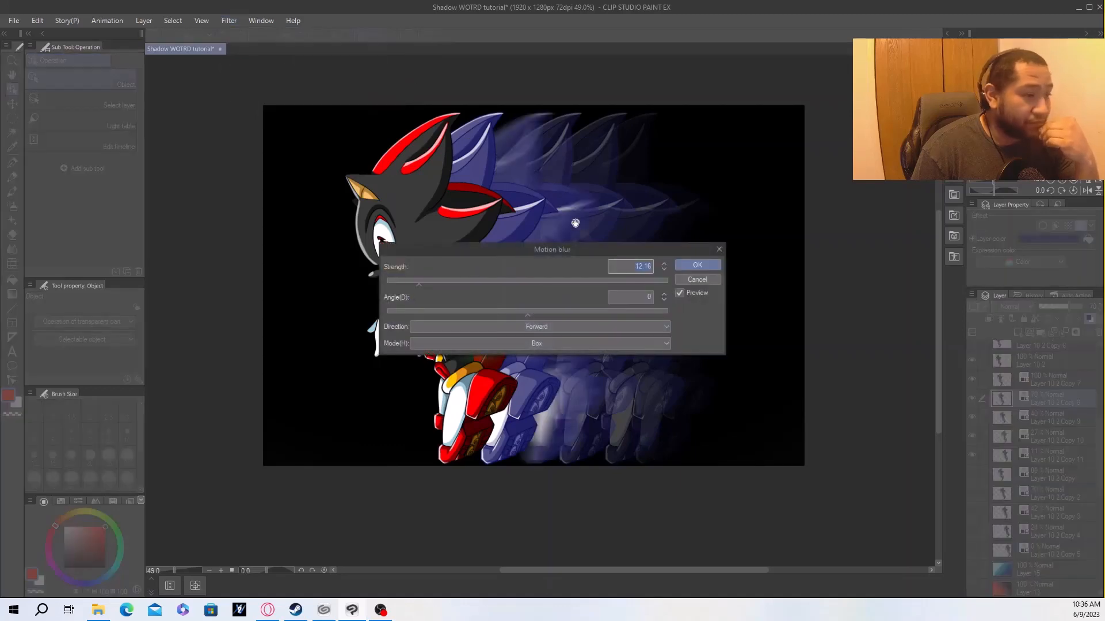
left_click_drag(489, 253, 489, 343)
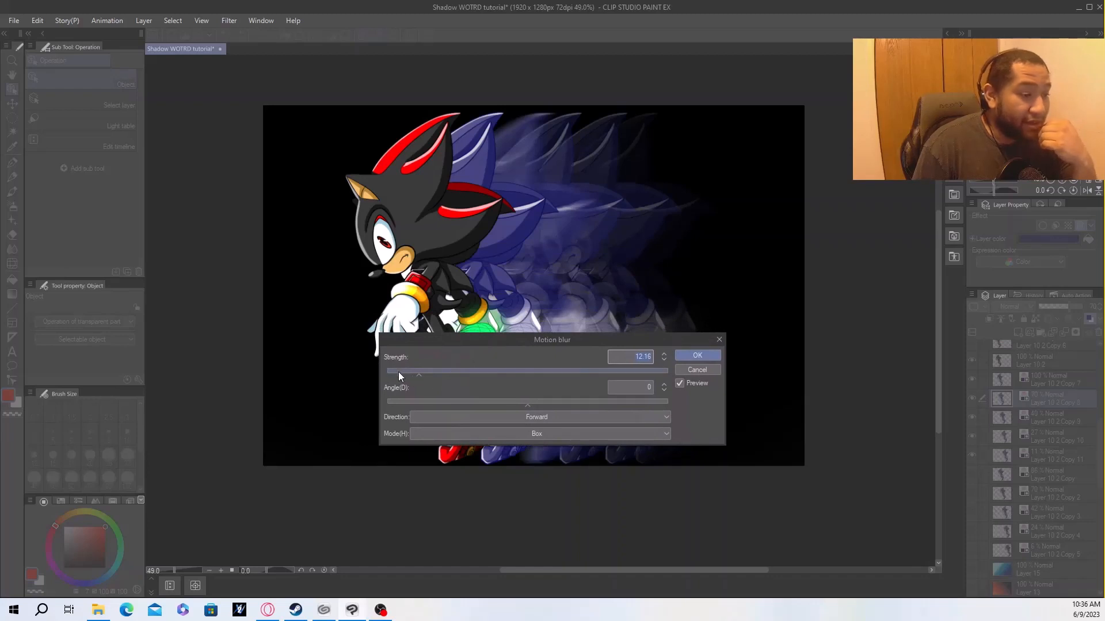
left_click(398, 372)
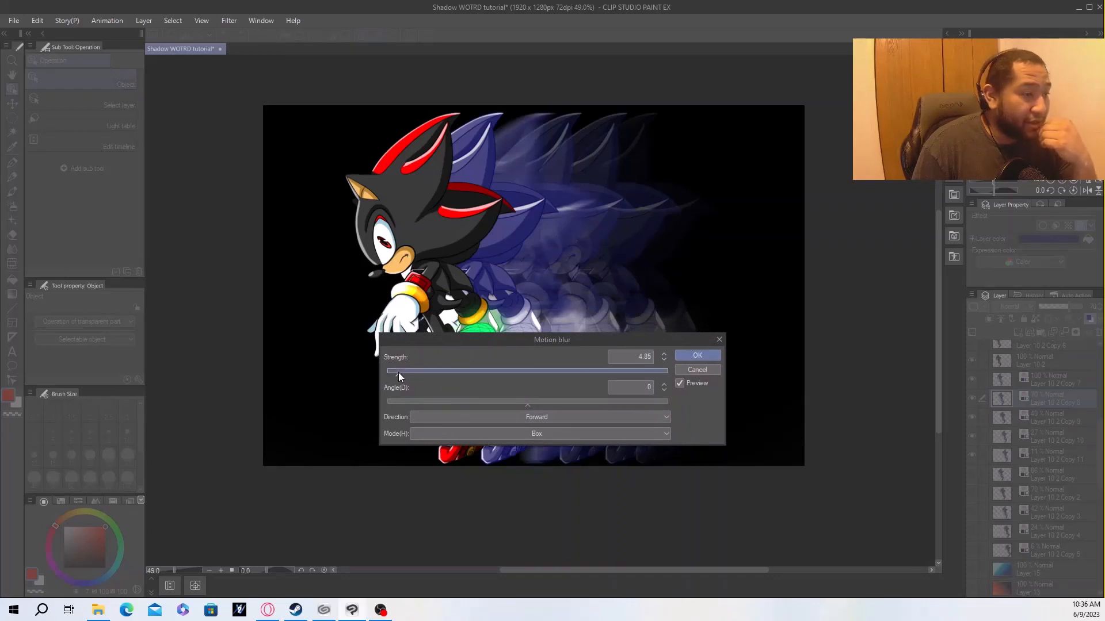
left_click(663, 361)
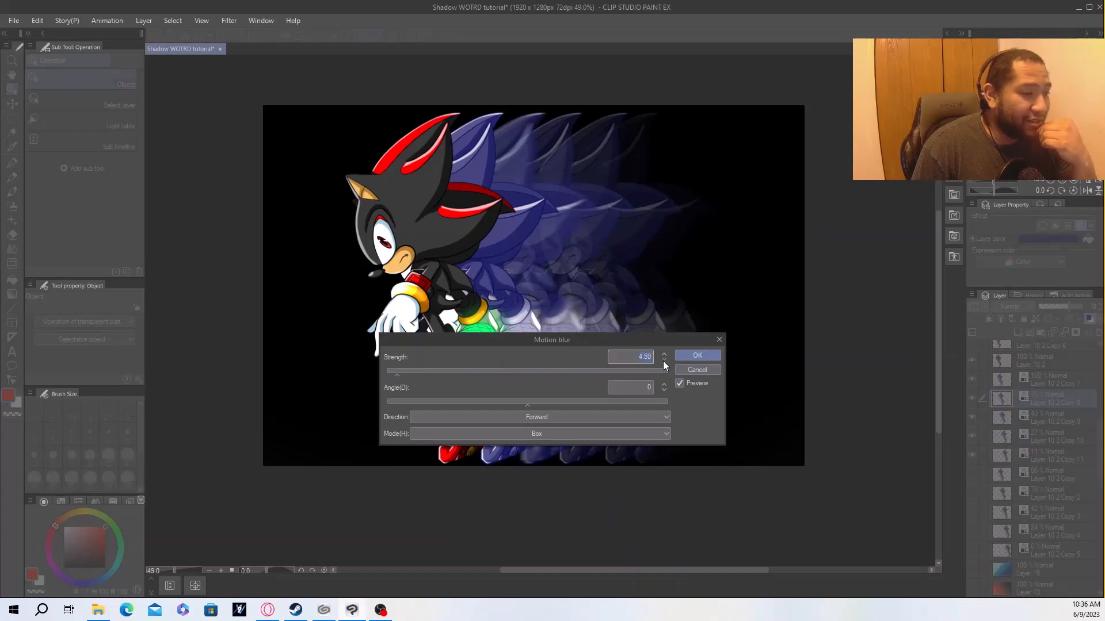
Try the Backward direction for the motion blur and return it to Forward.
left_click(564, 416)
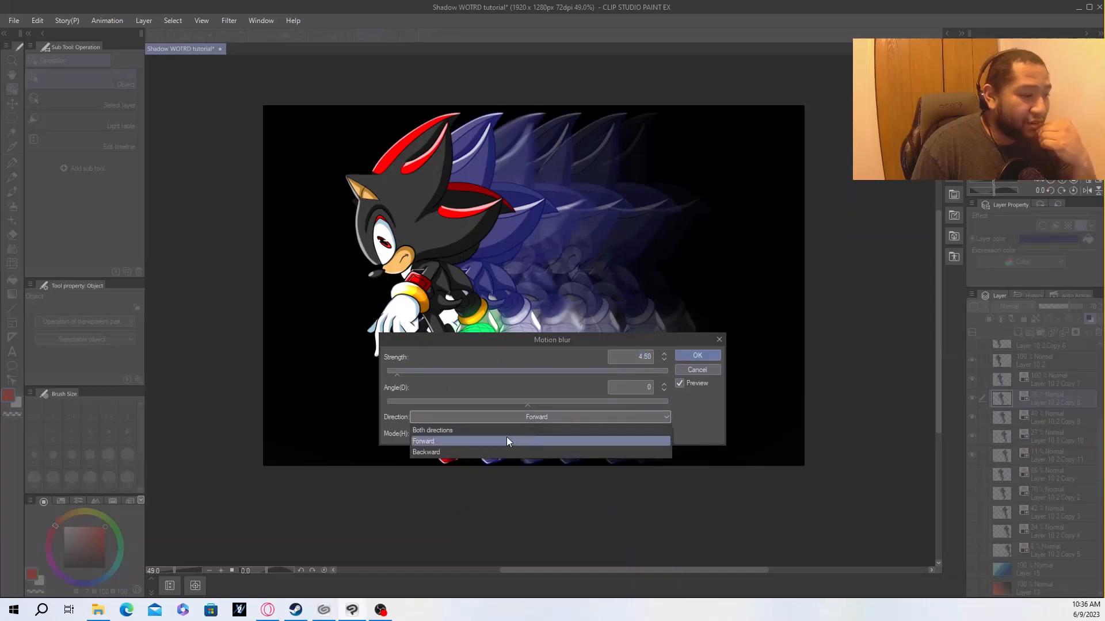
left_click(497, 452)
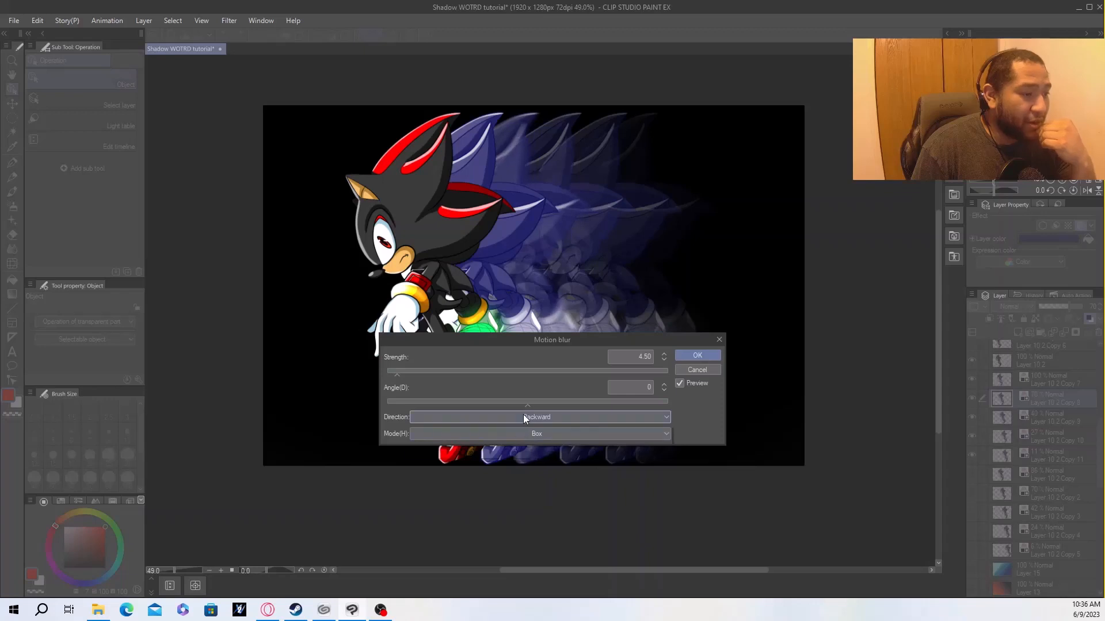
left_click(523, 416)
left_click(495, 439)
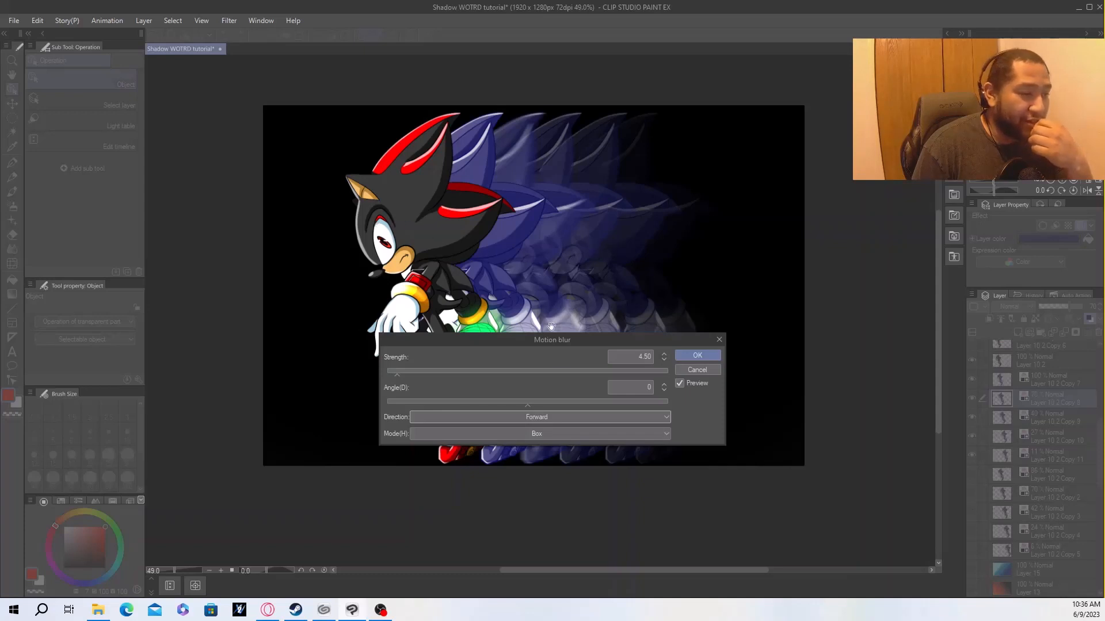
Raise the motion blur strength to 5.00 and apply it to Layer 10 2 Copy 8.
left_click(664, 353)
left_click(664, 354)
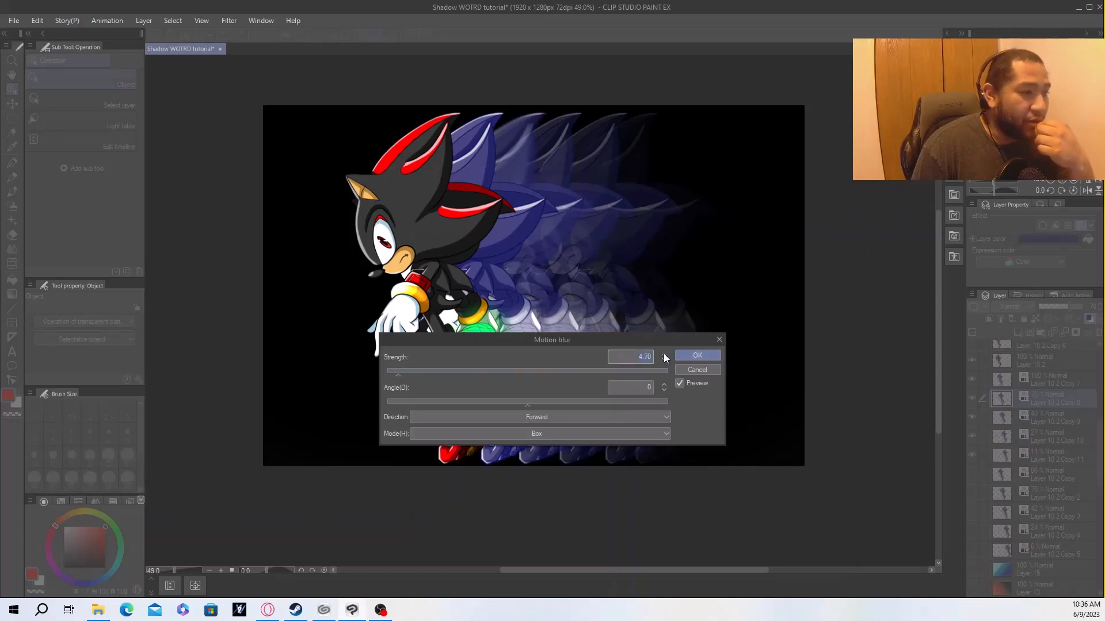
left_click(663, 354)
left_click(664, 353)
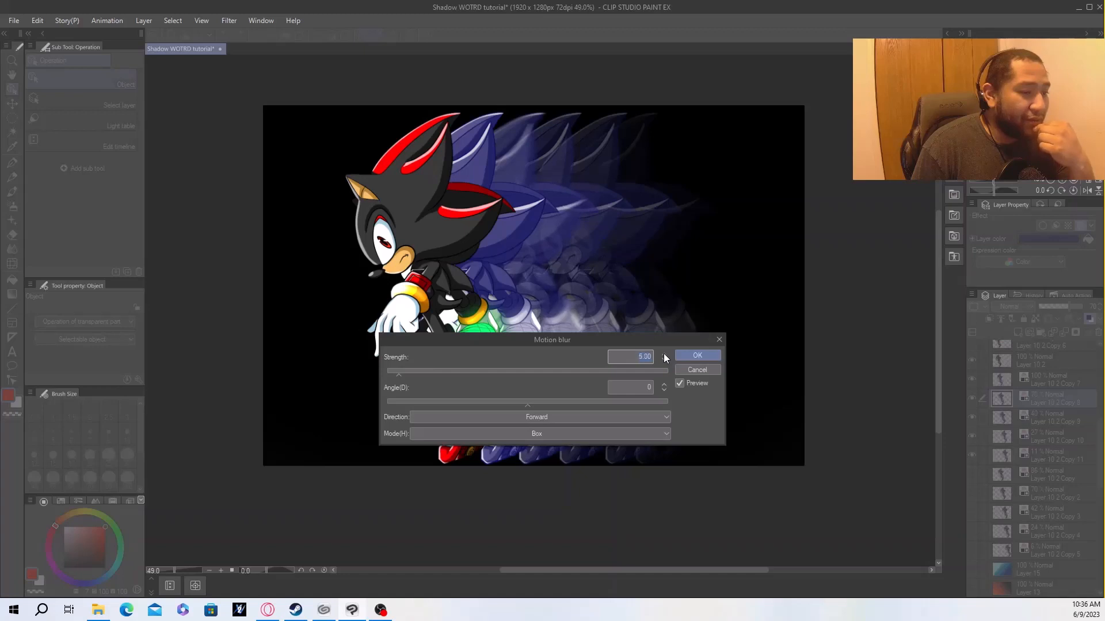
left_click(664, 353)
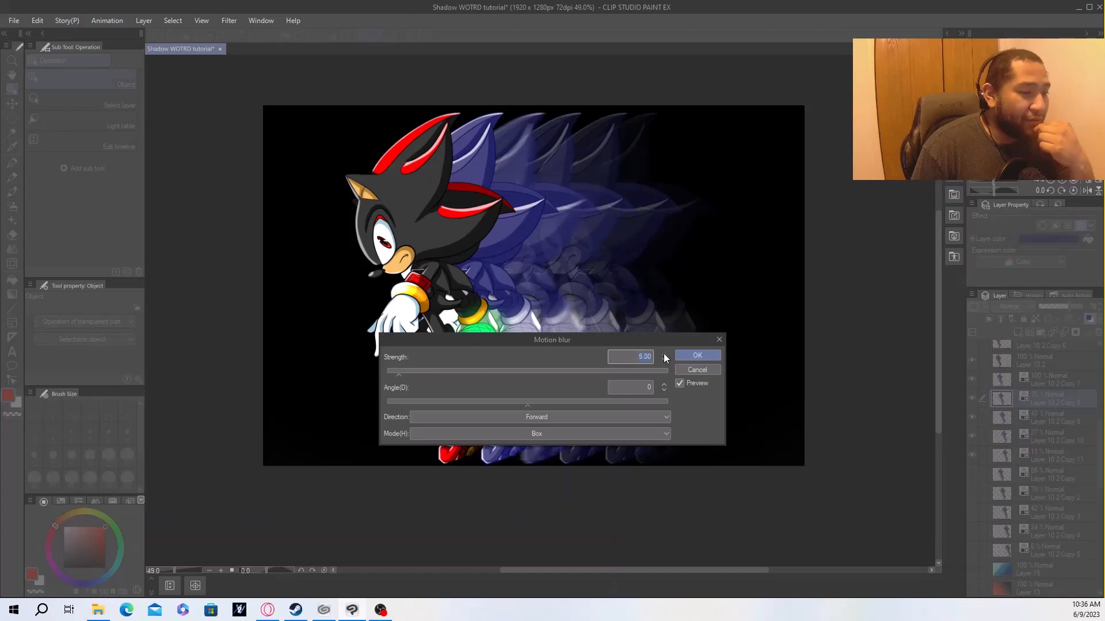
left_click(713, 355)
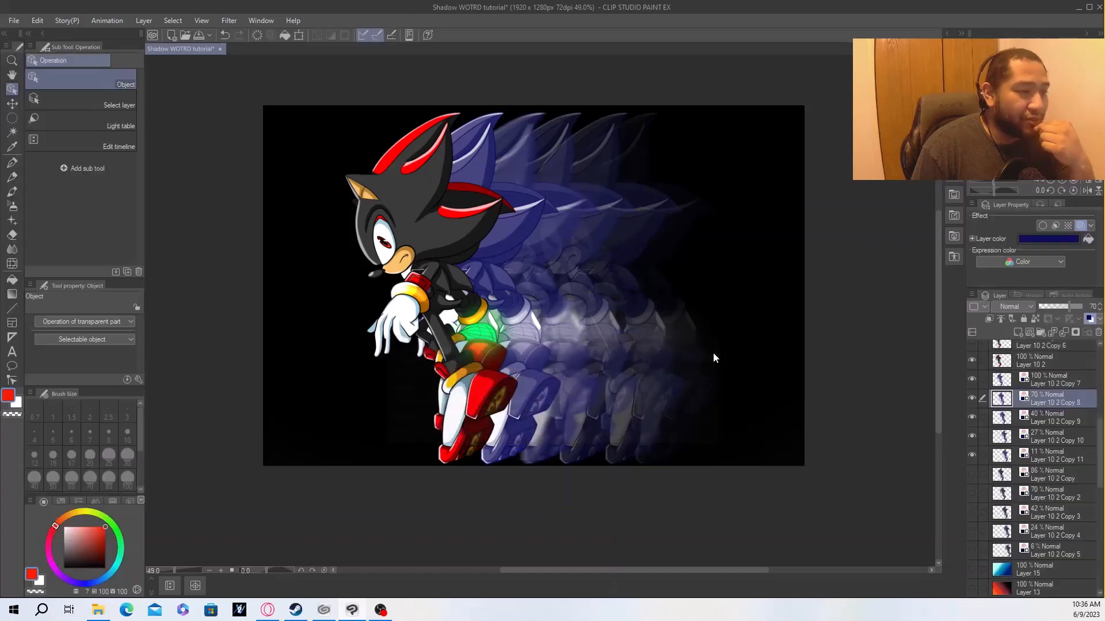
Apply a Forward Motion blur with strength 8.91 to the 40% afterimage, Layer 10 2 Copy 9.
left_click(1064, 420)
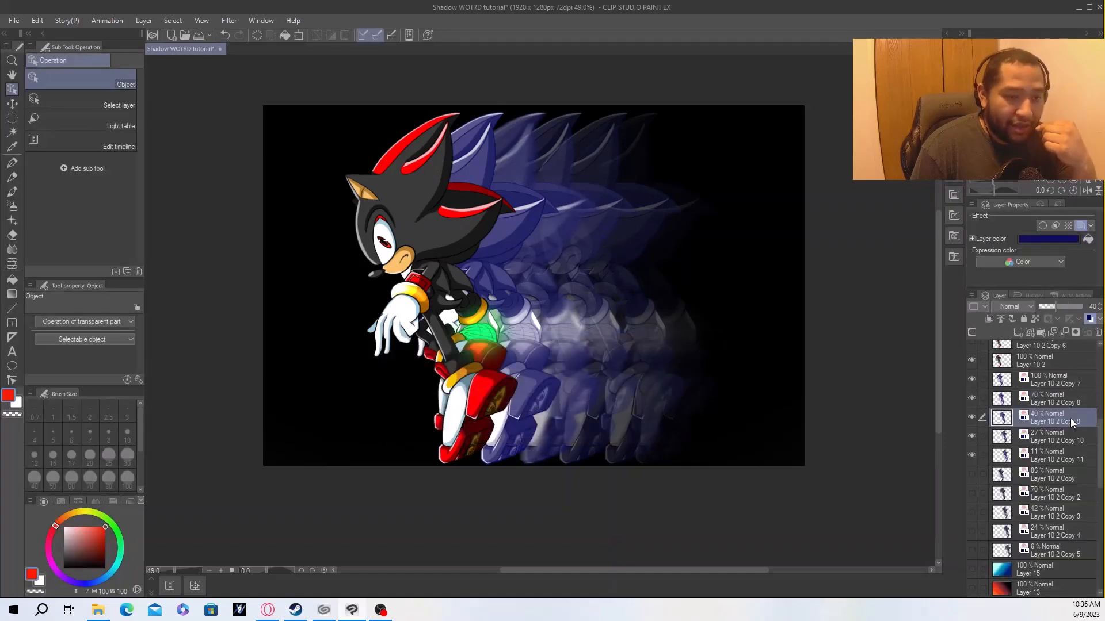
left_click(174, 22)
mouse_move(143, 21)
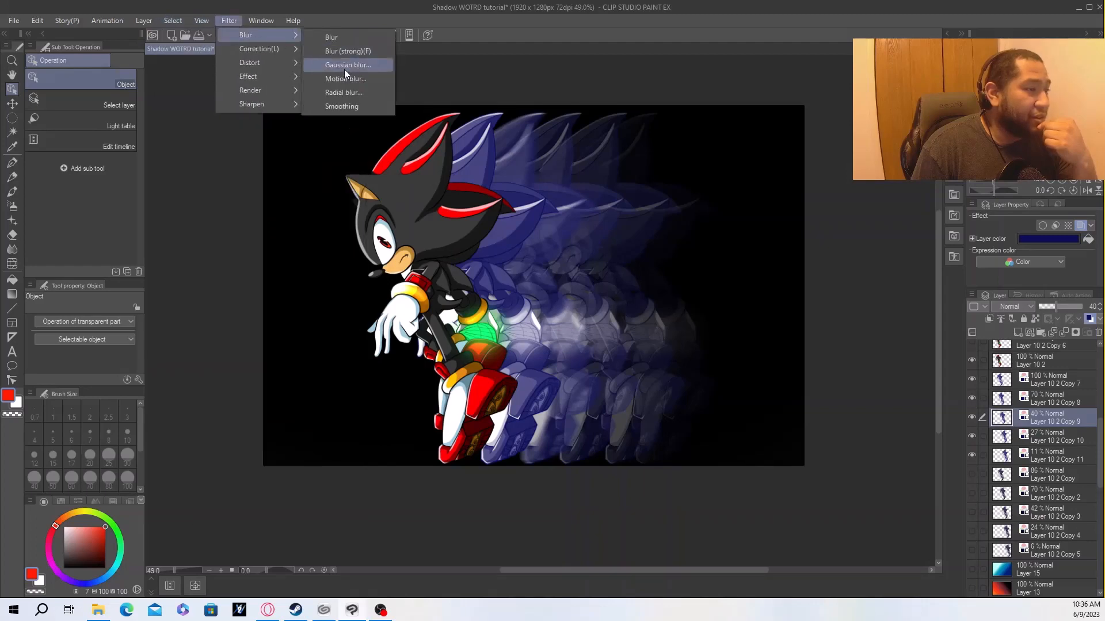
left_click(343, 80)
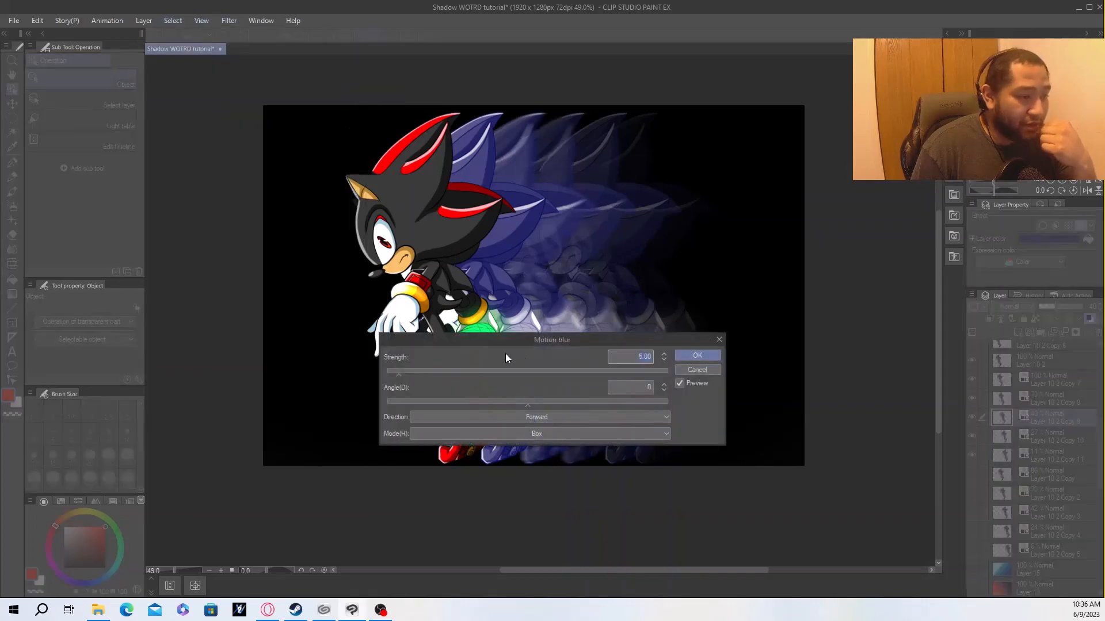
left_click(663, 354)
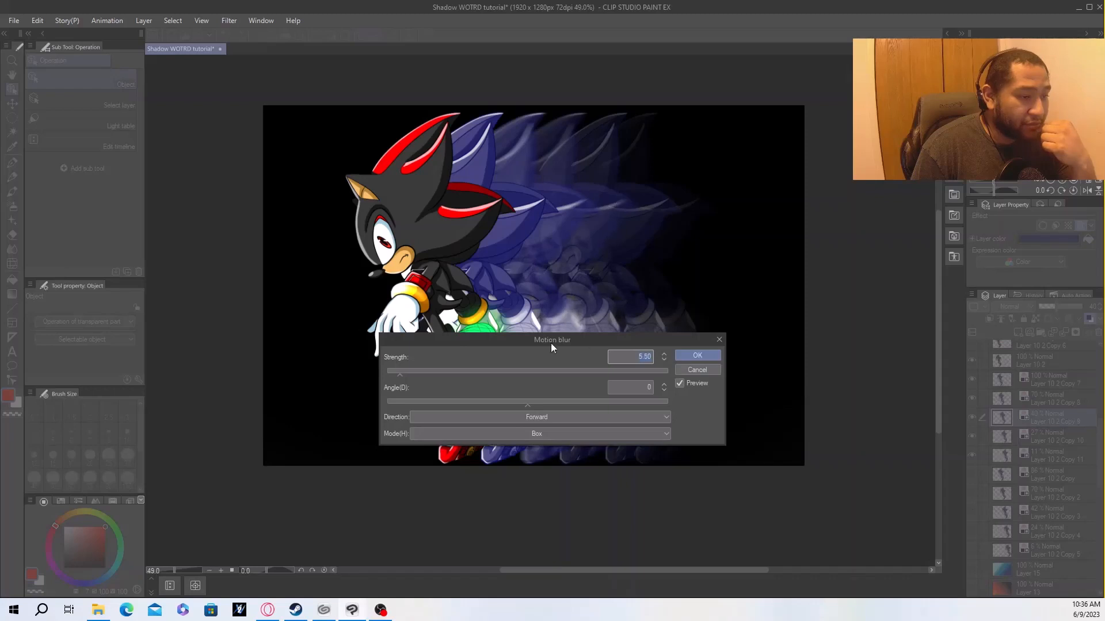
left_click(406, 371)
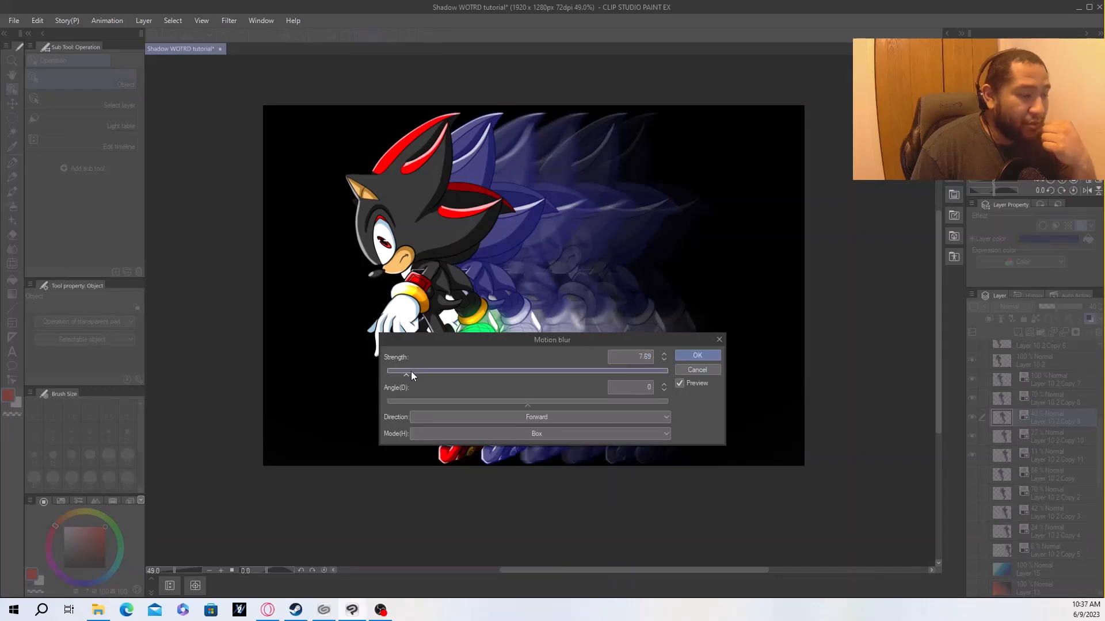
left_click(413, 371)
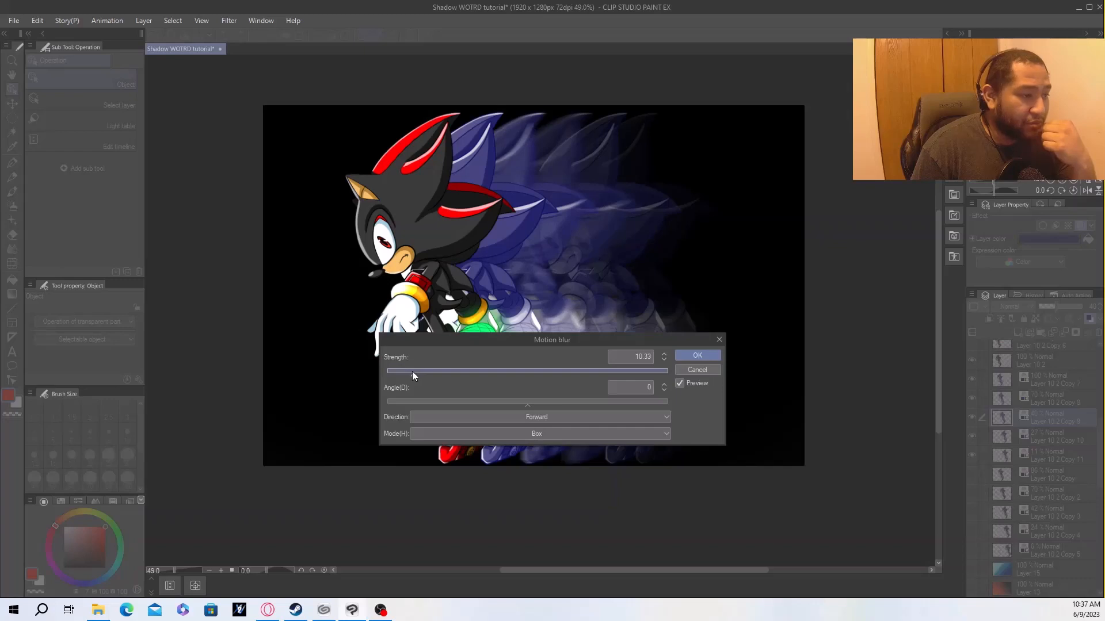
left_click(410, 371)
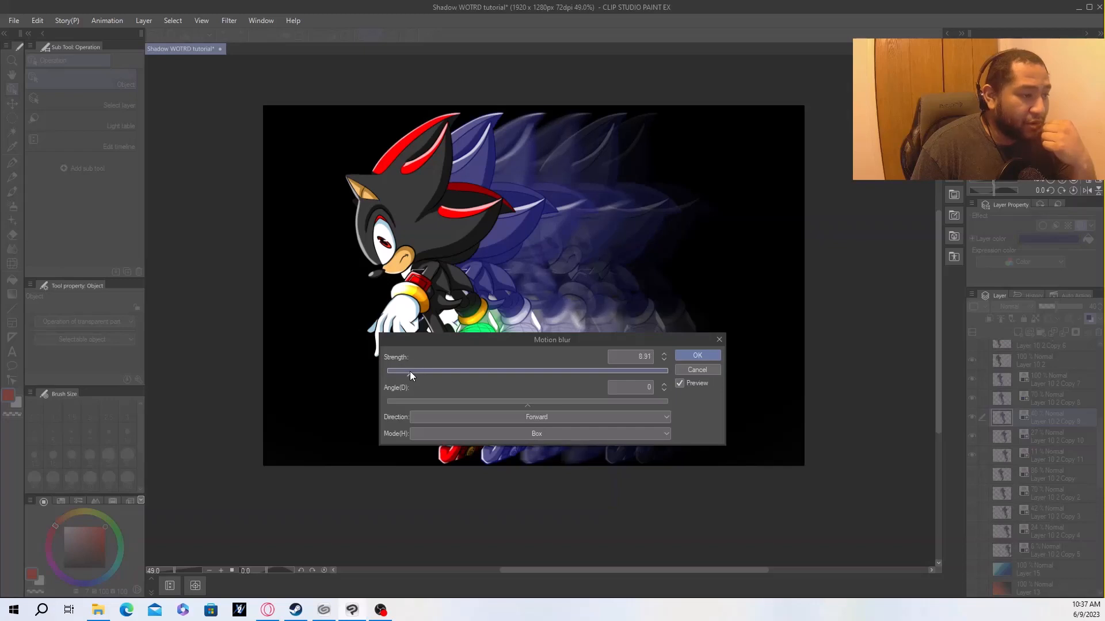
left_click(699, 357)
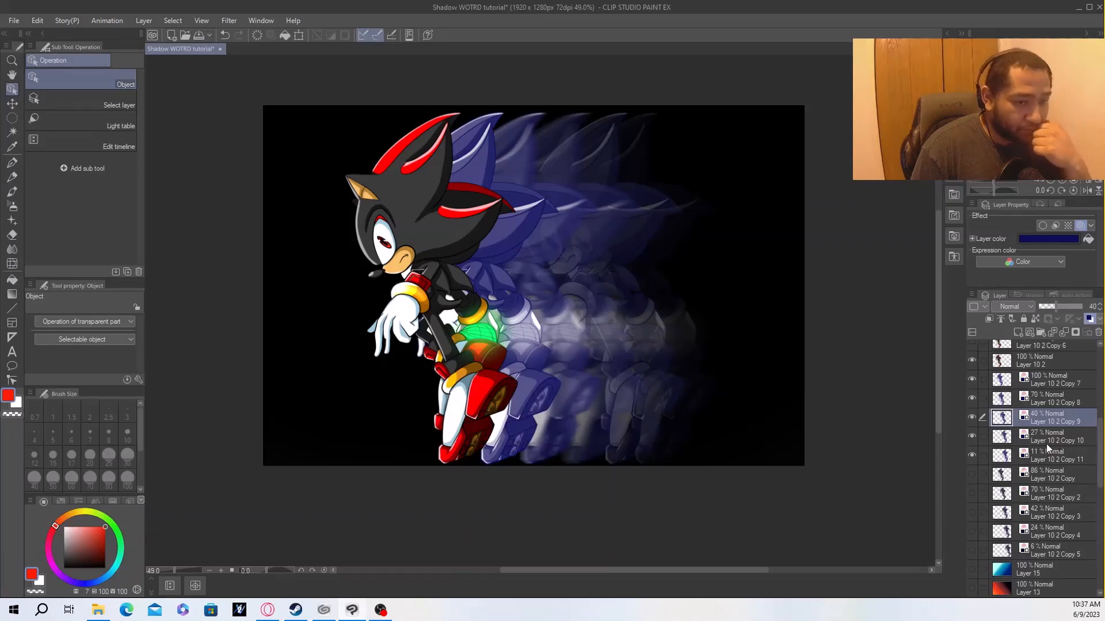
Apply a Forward Motion blur with strength 10.10 to the 27% afterimage, Layer 10 2 Copy 10.
left_click(1062, 441)
left_click(174, 21)
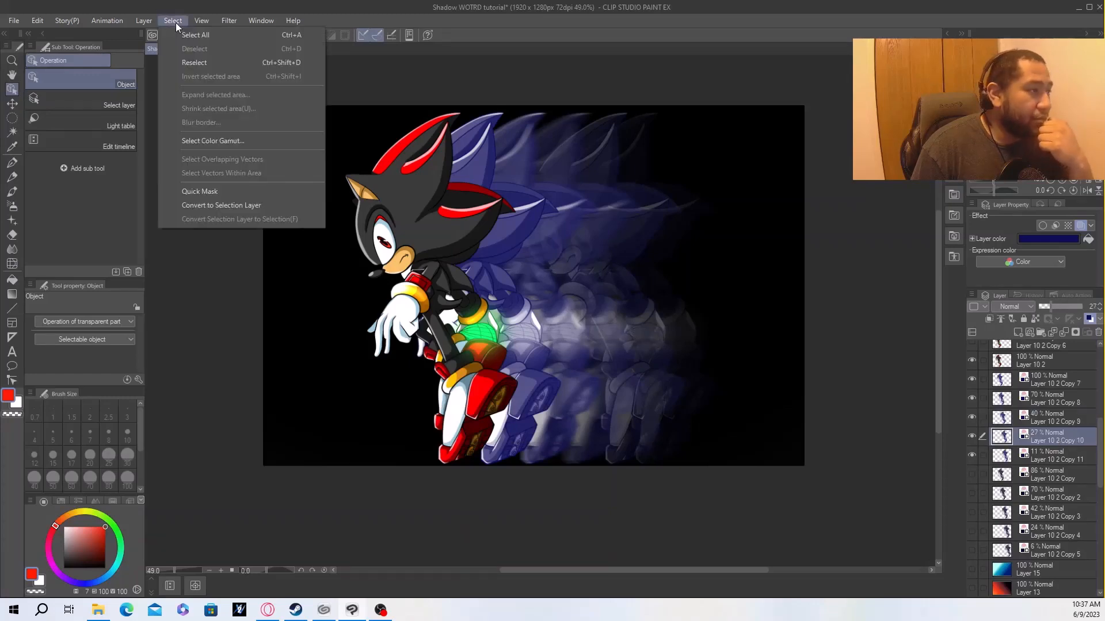
mouse_move(232, 20)
mouse_move(249, 36)
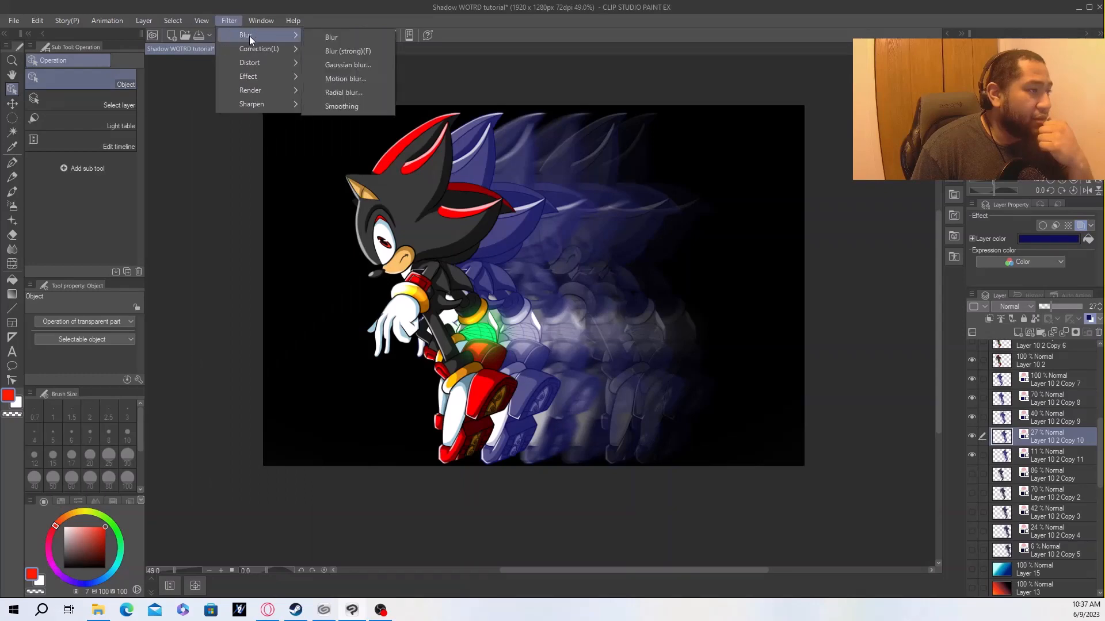
left_click(354, 79)
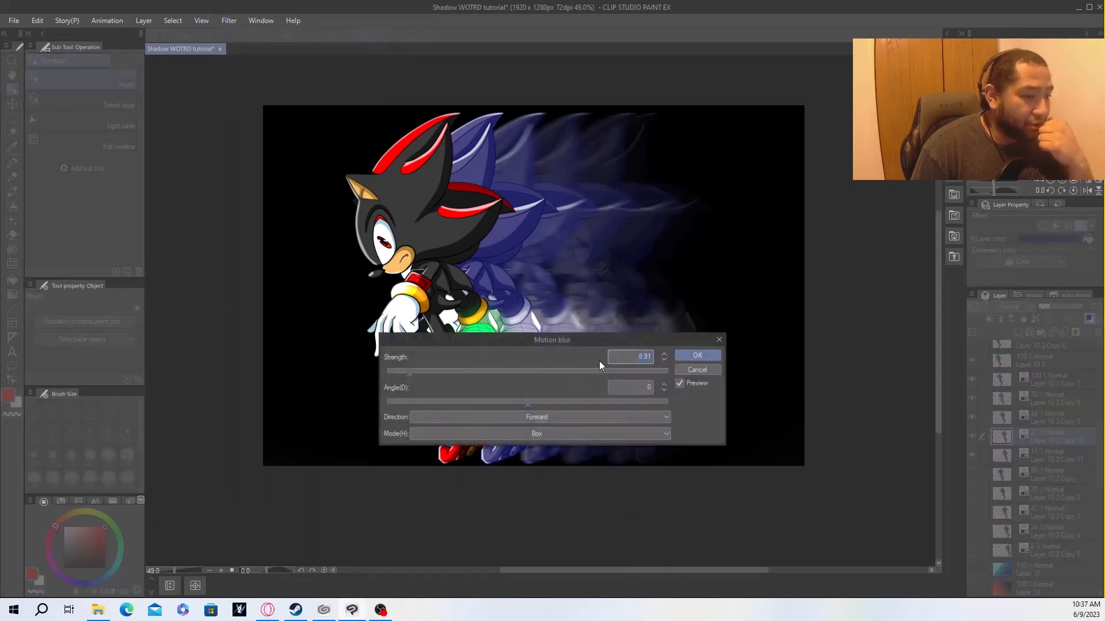
left_click(665, 355)
left_click(665, 355)
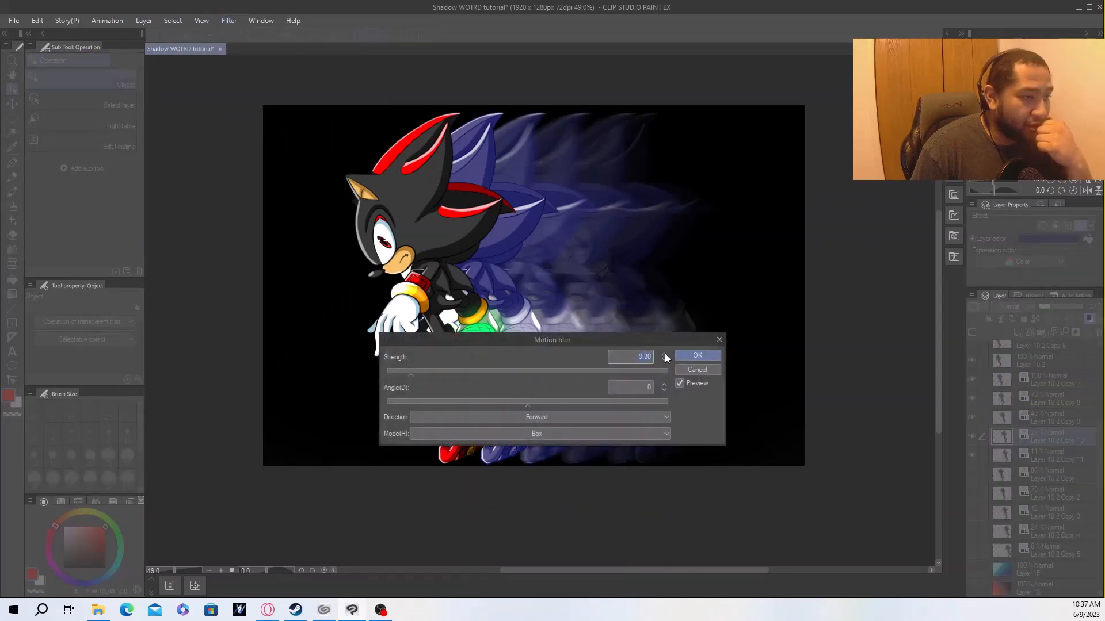
left_click(664, 355)
left_click(664, 355)
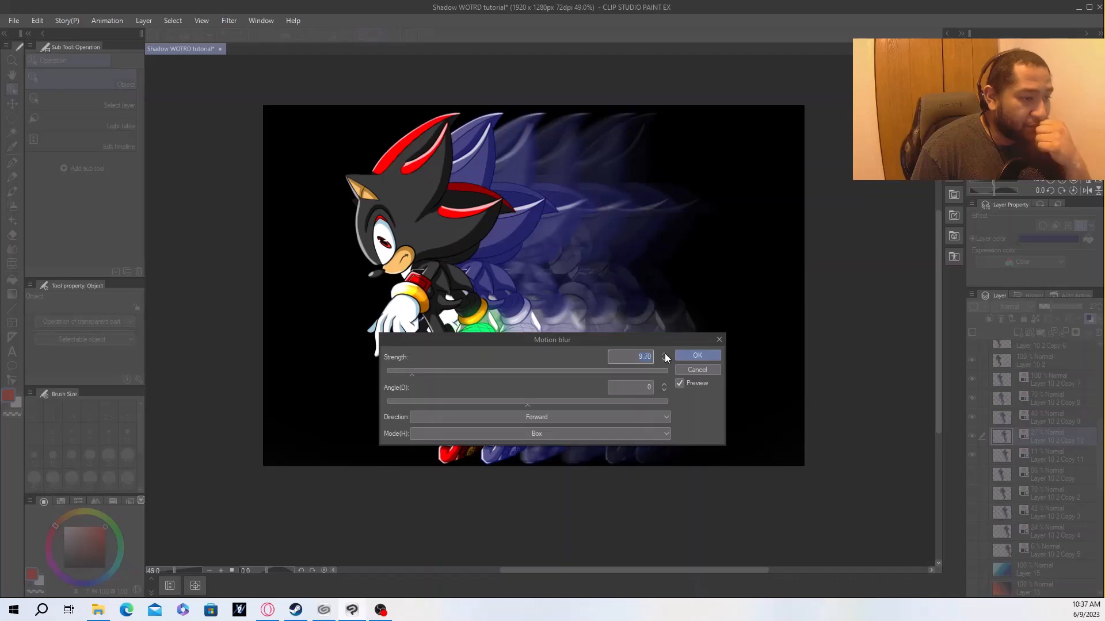
left_click(664, 355)
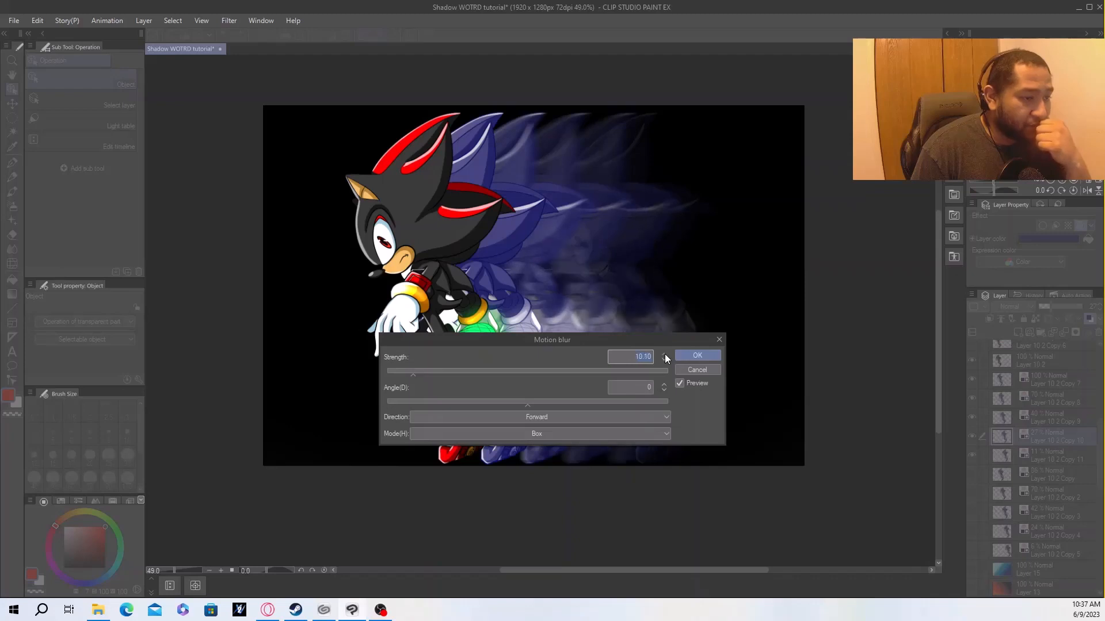
left_click(697, 356)
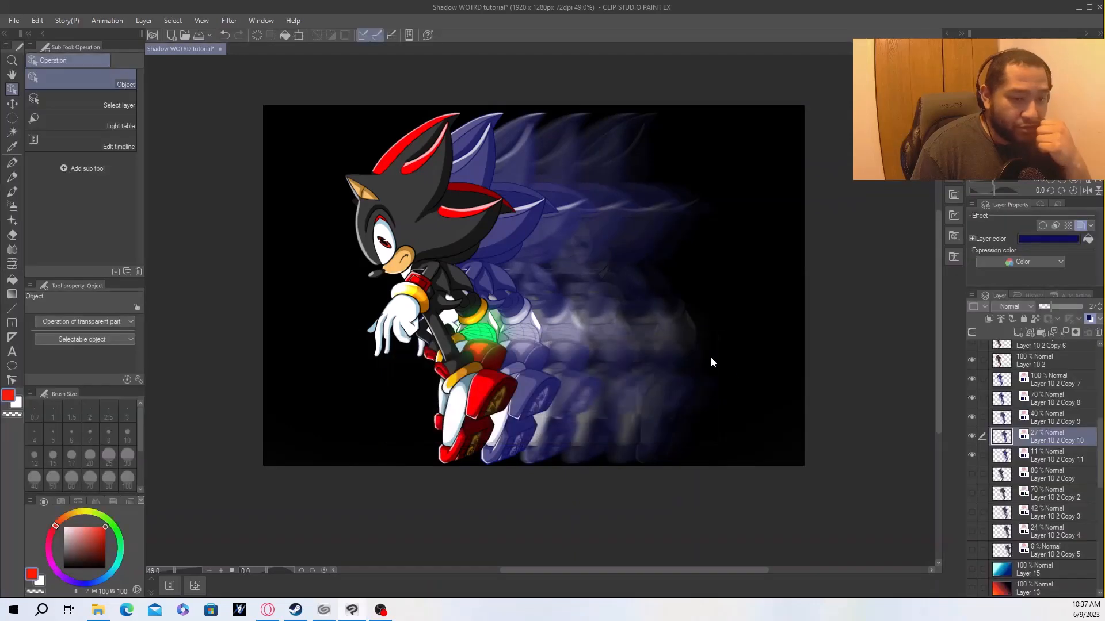
Apply a Forward Motion blur with strength 17.43 to the 11% afterimage, Layer 10 2 Copy 11.
left_click(1068, 457)
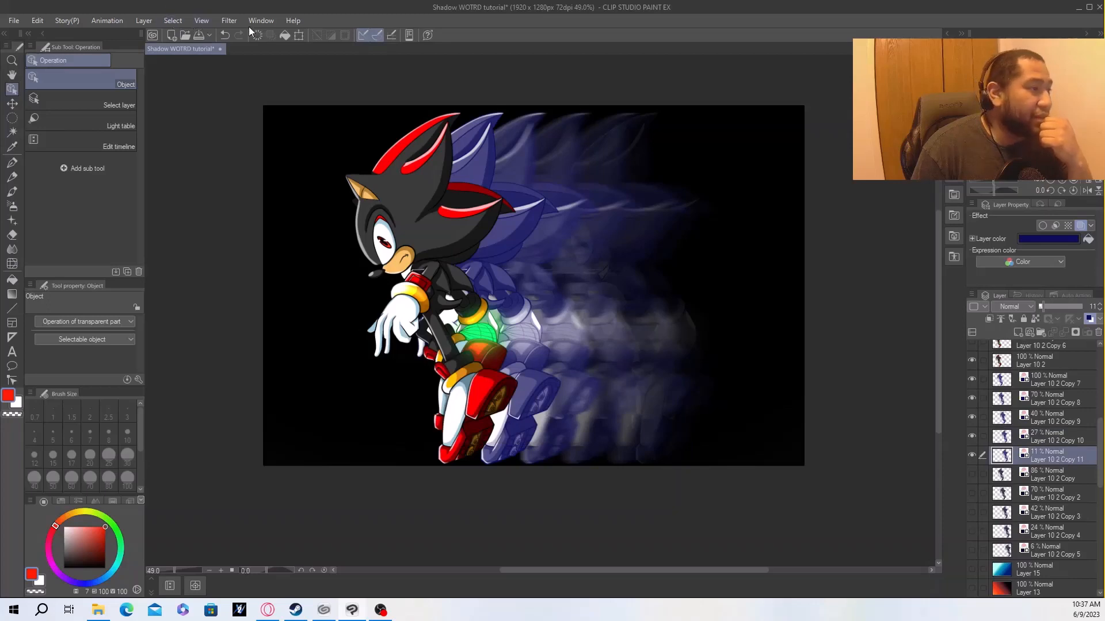
left_click(229, 21)
mouse_move(233, 35)
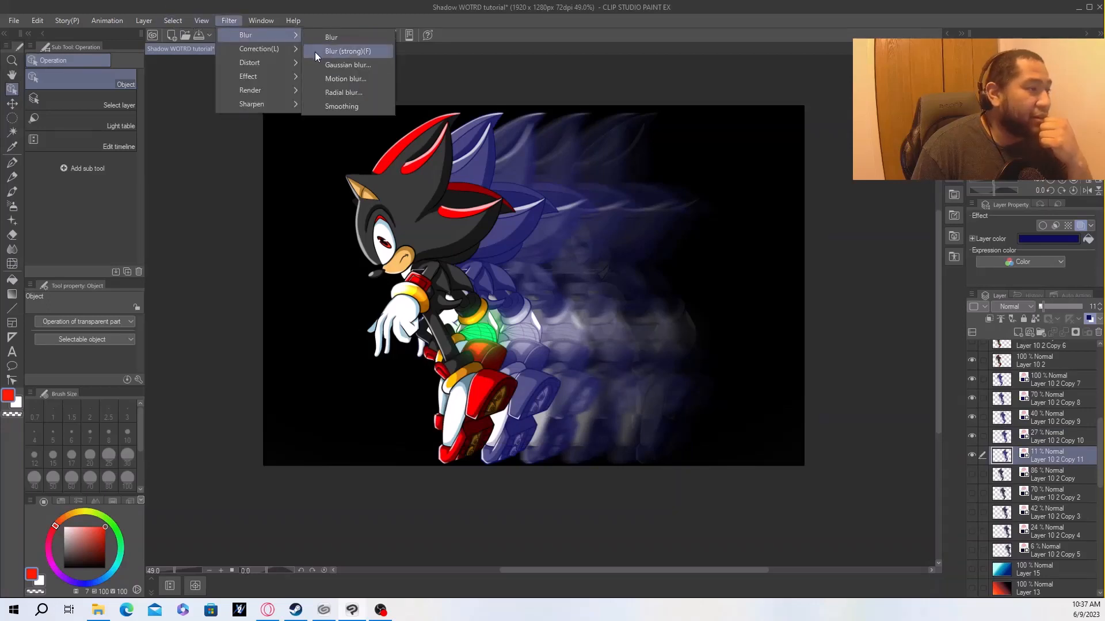
left_click(358, 78)
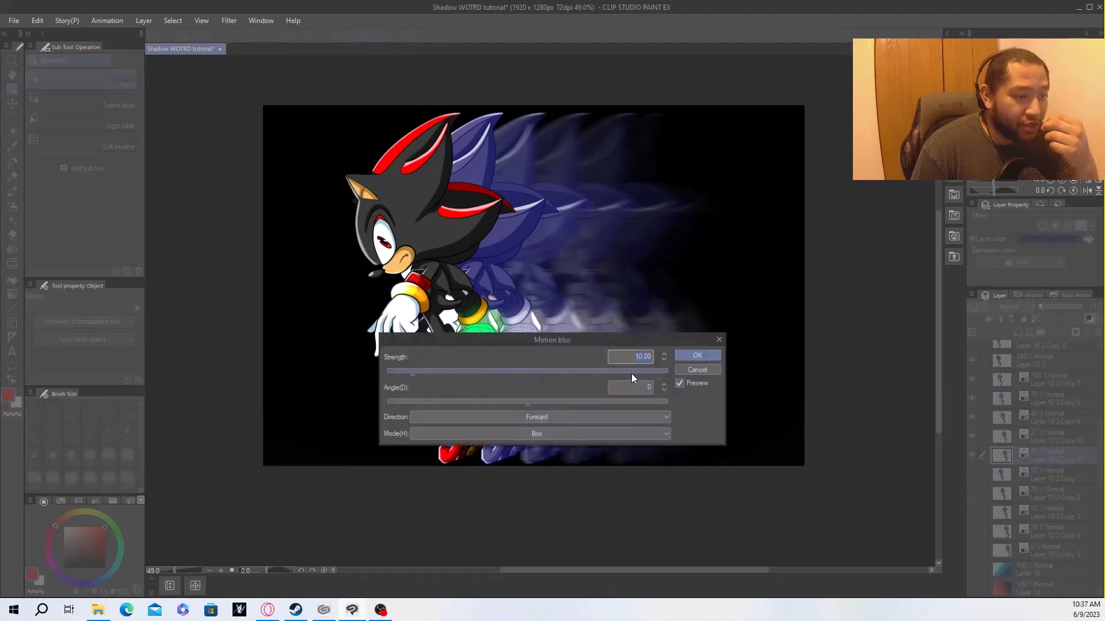
left_click(664, 355)
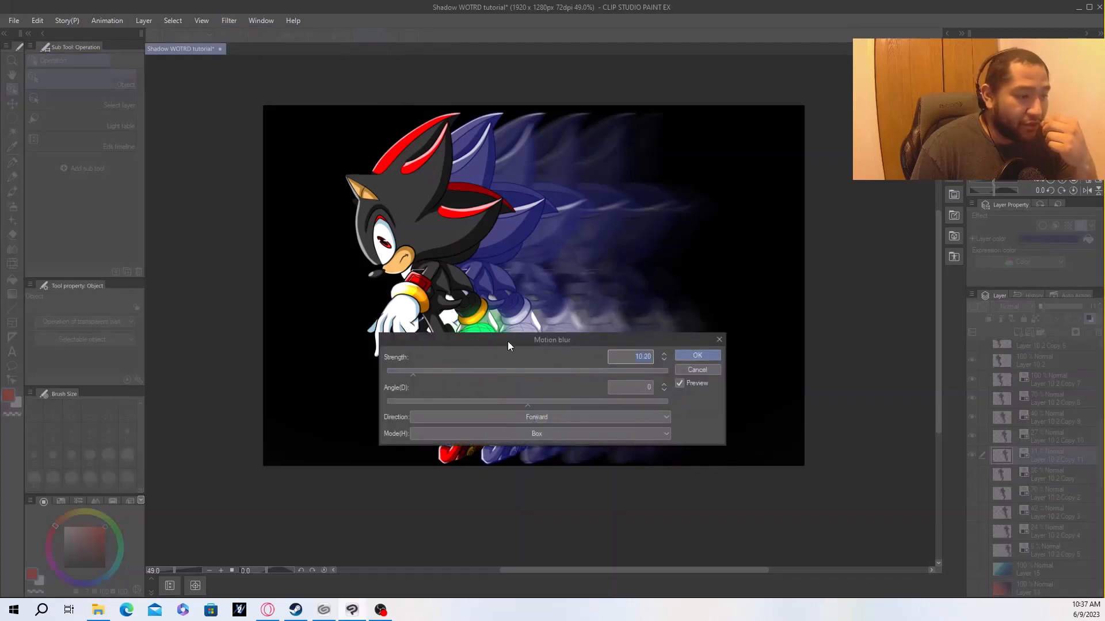
left_click(424, 372)
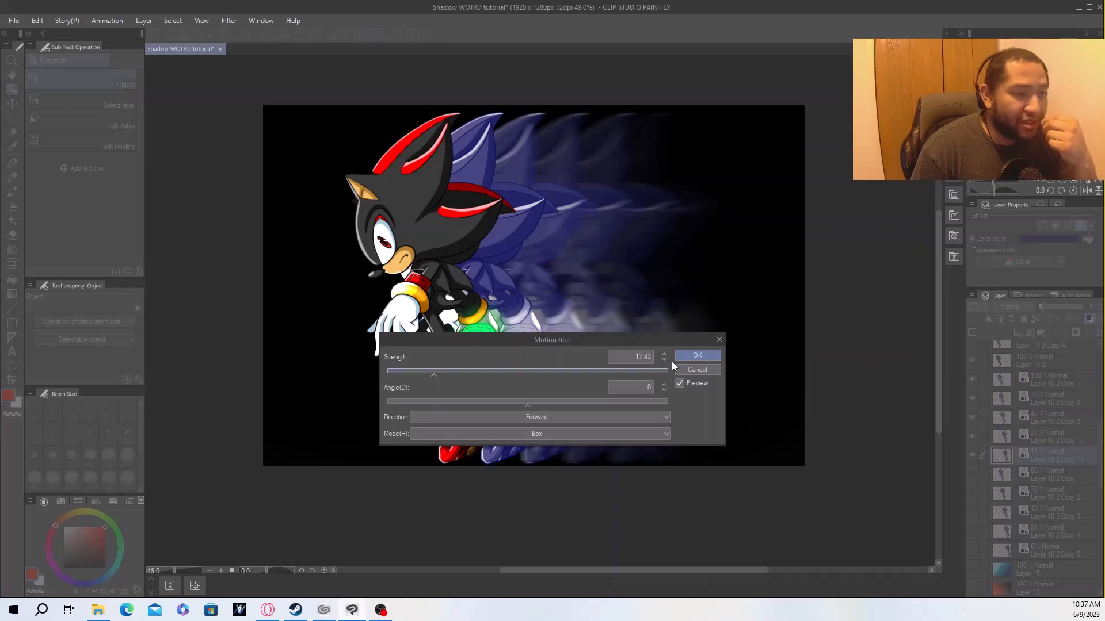
left_click(697, 356)
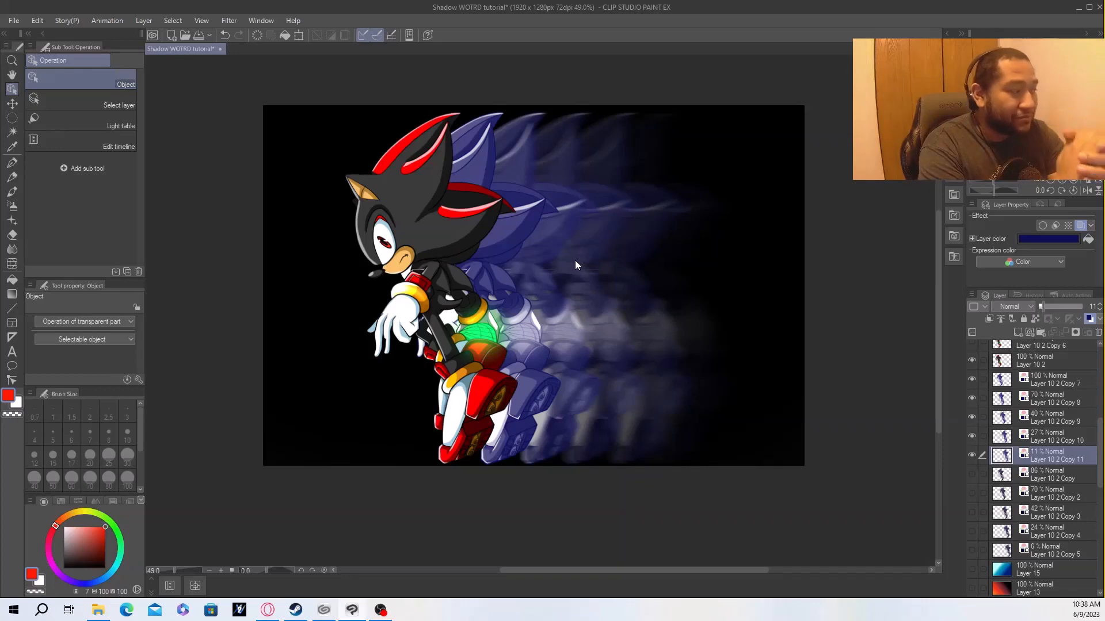
Lower the opacity of the nearest afterimage, Layer 10 2 Copy 7, to 70%.
scroll(550, 224, "up", 1)
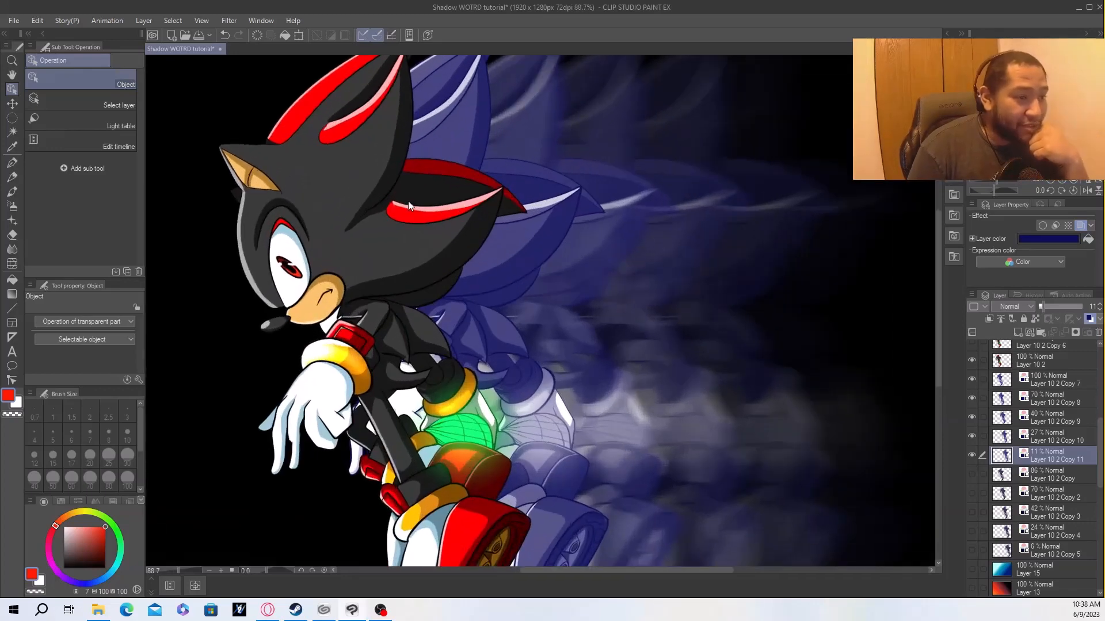
scroll(405, 201, "down", 1)
scroll(370, 199, "up", 2)
scroll(370, 199, "down", 2)
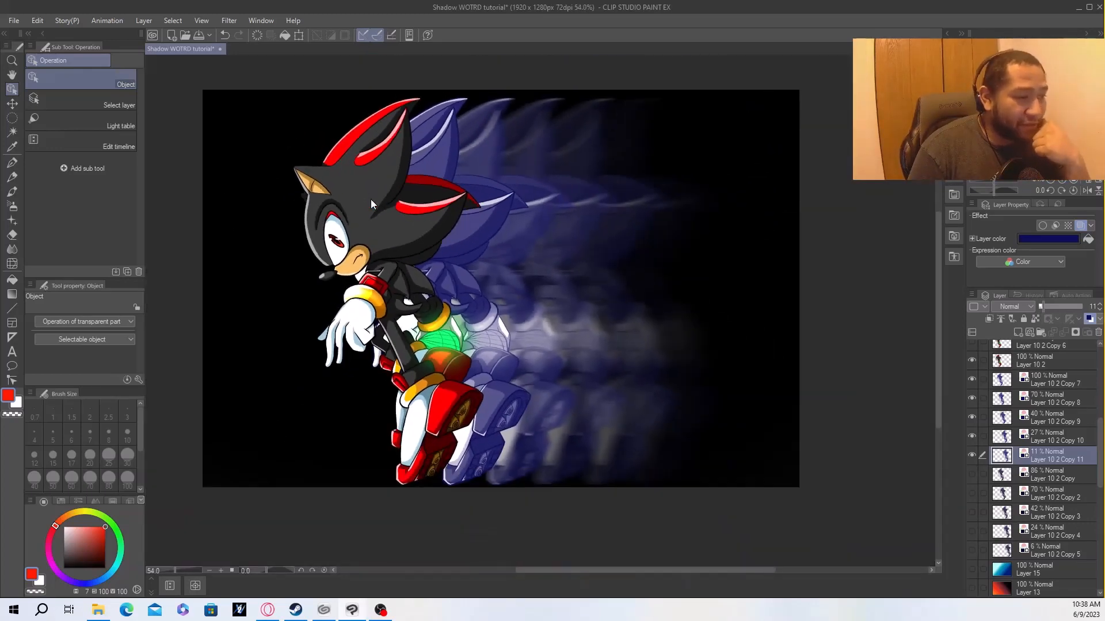
left_click(1070, 382)
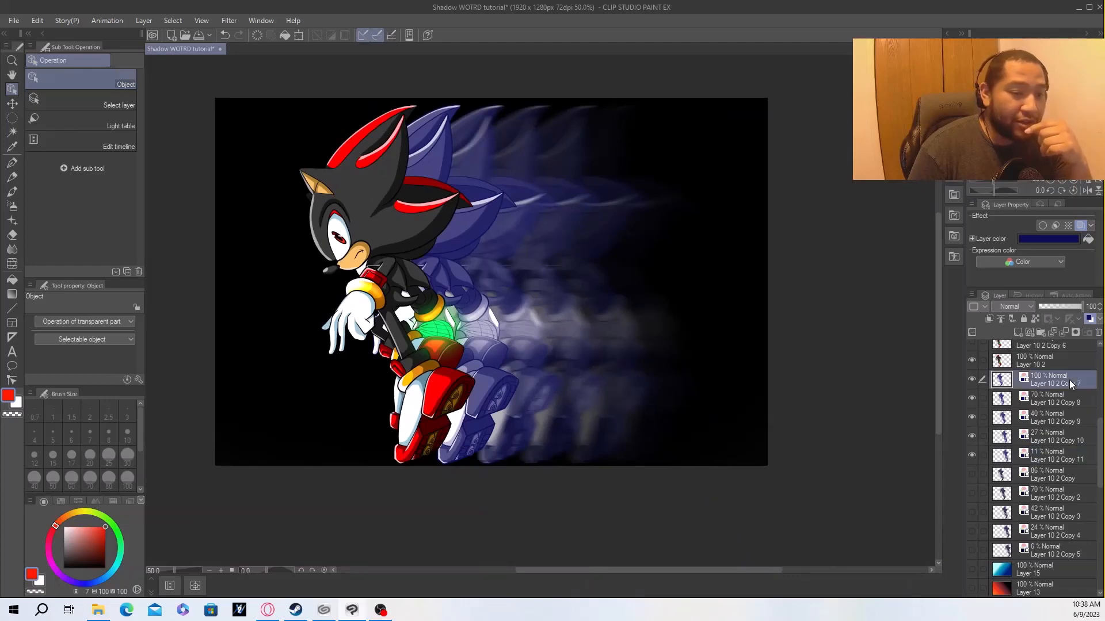
left_click(1075, 306)
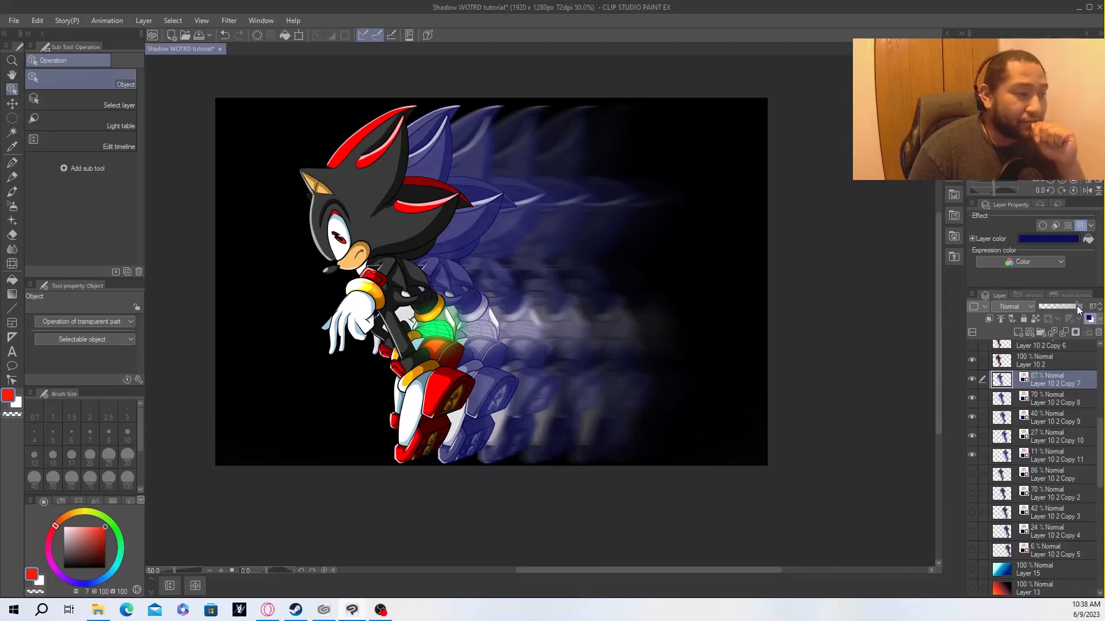
left_click_drag(1073, 306, 1070, 305)
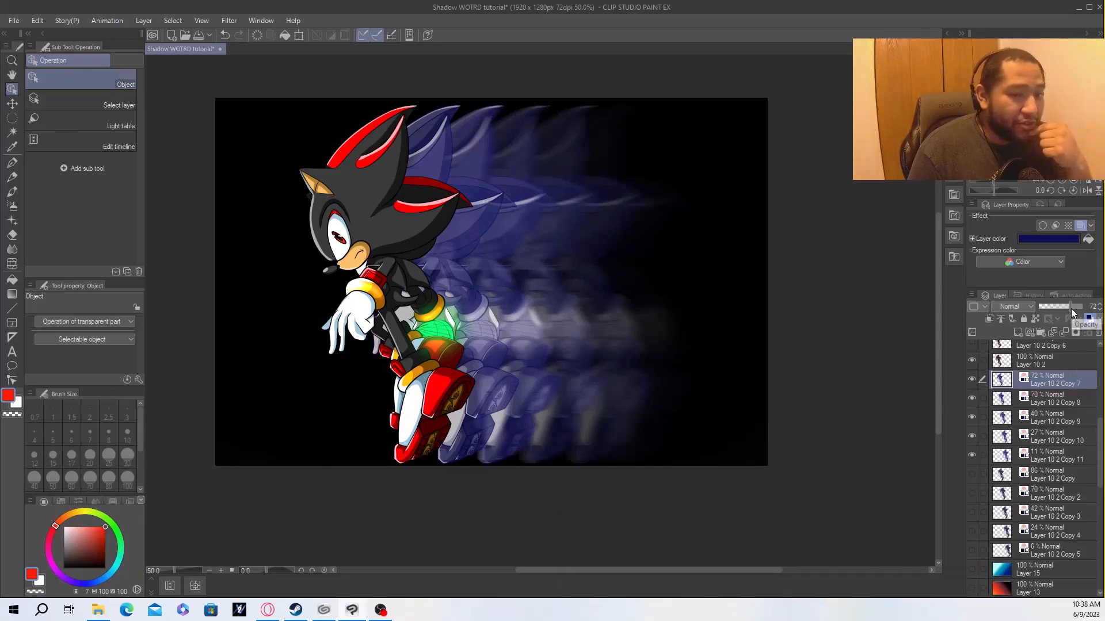
left_click(1099, 309)
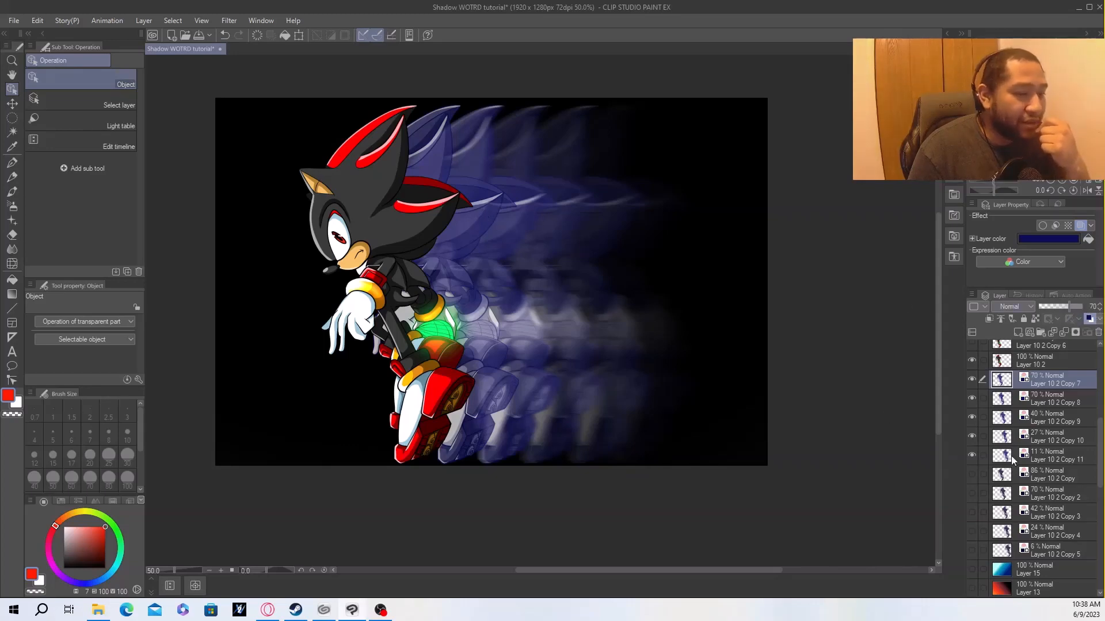
Show the green emerald streak on Layer 21 Copy 3 and the red eye streak on Layer 21, keeping Layer 21 Copy 2 hidden.
scroll(1062, 405, "up", 10)
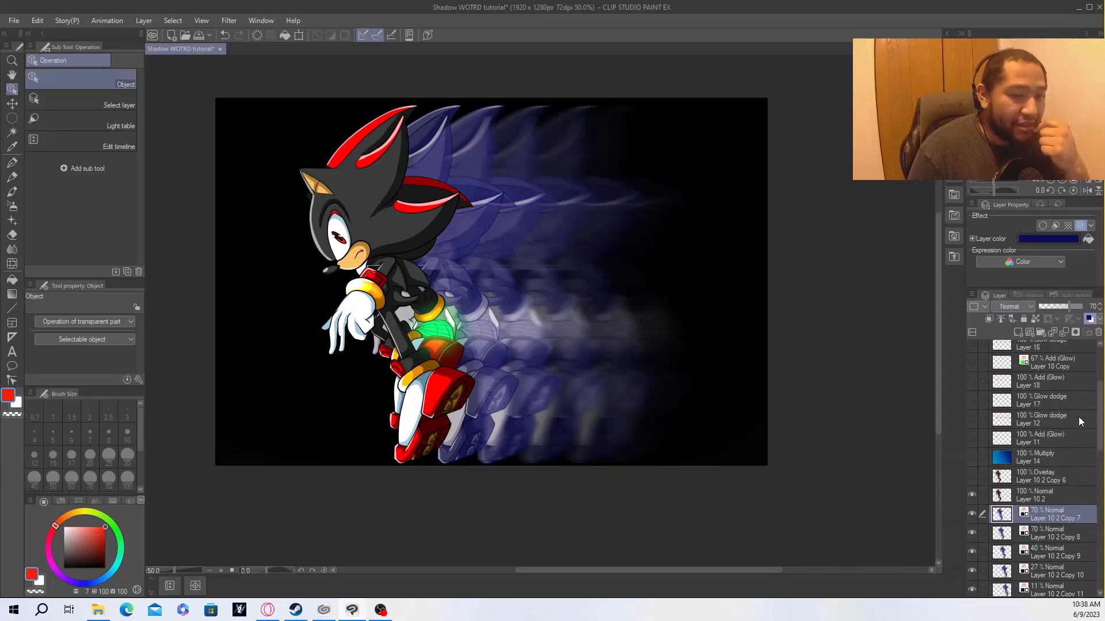
scroll(1079, 422, "up", 2)
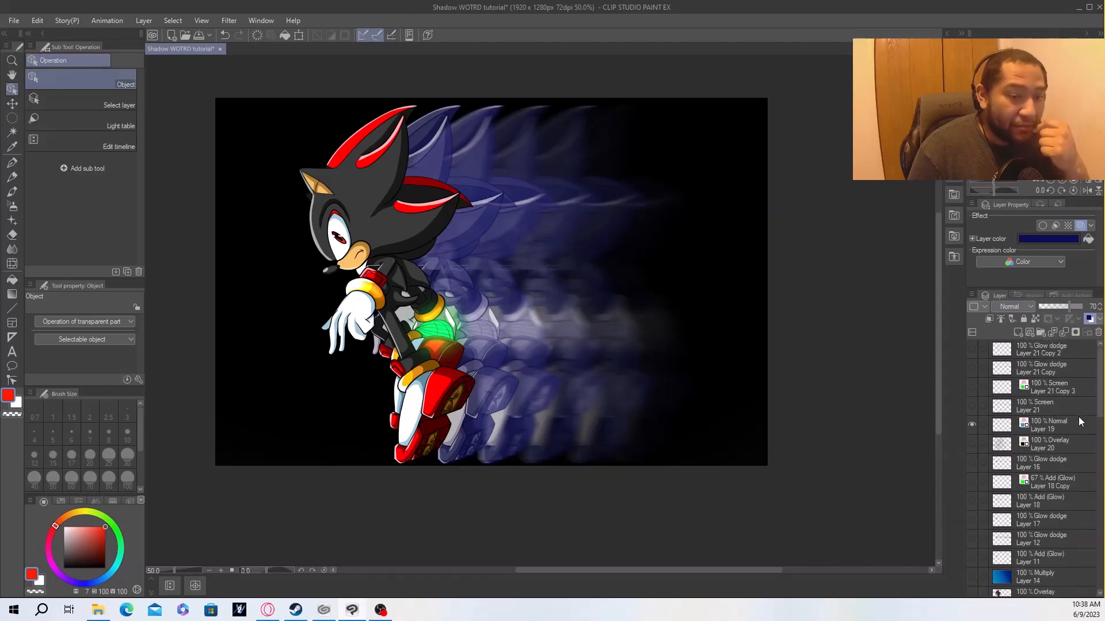
left_click(971, 349)
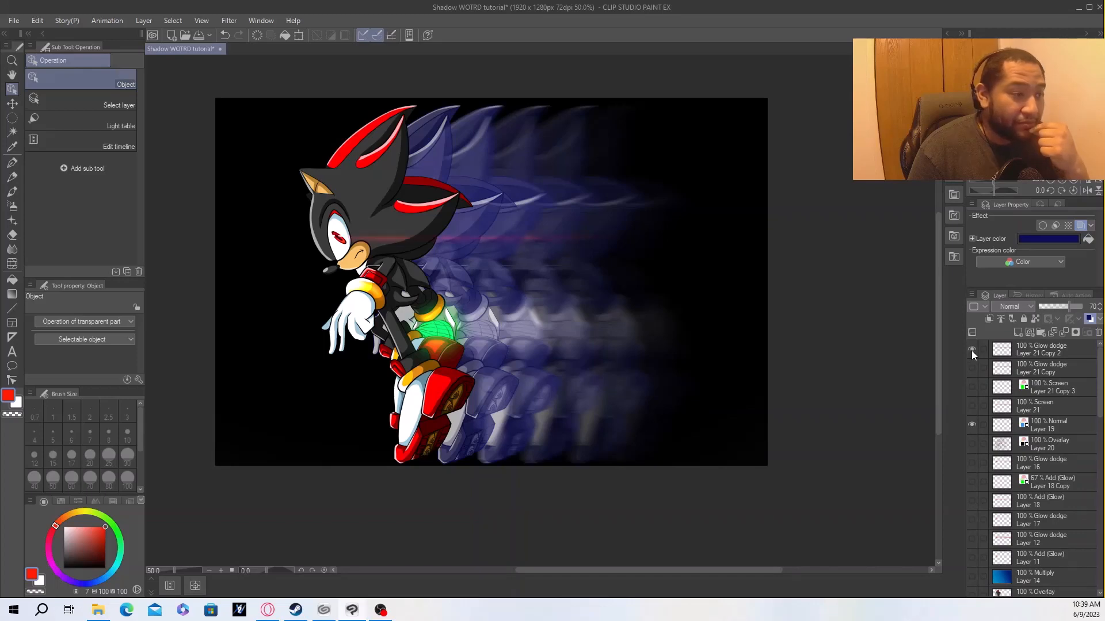
left_click(972, 350)
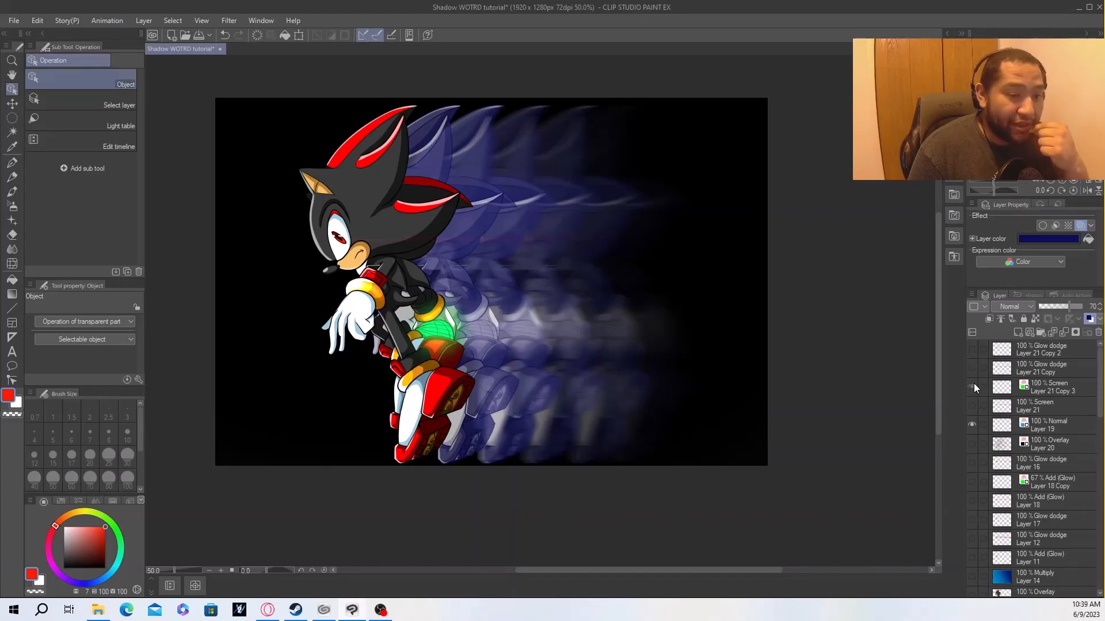
left_click(972, 387)
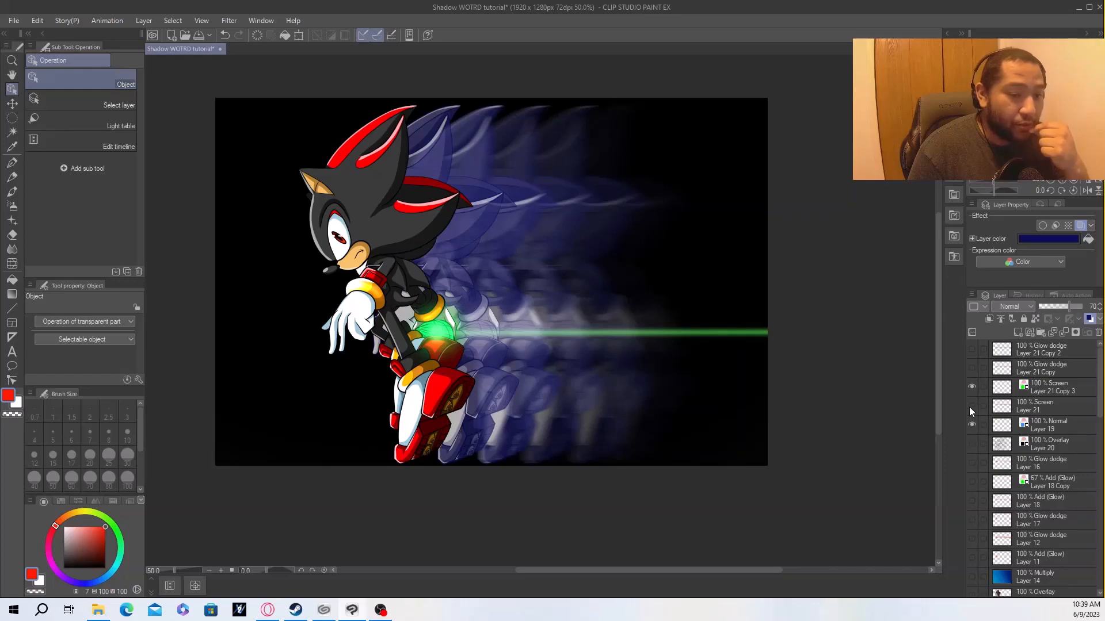
left_click(971, 406)
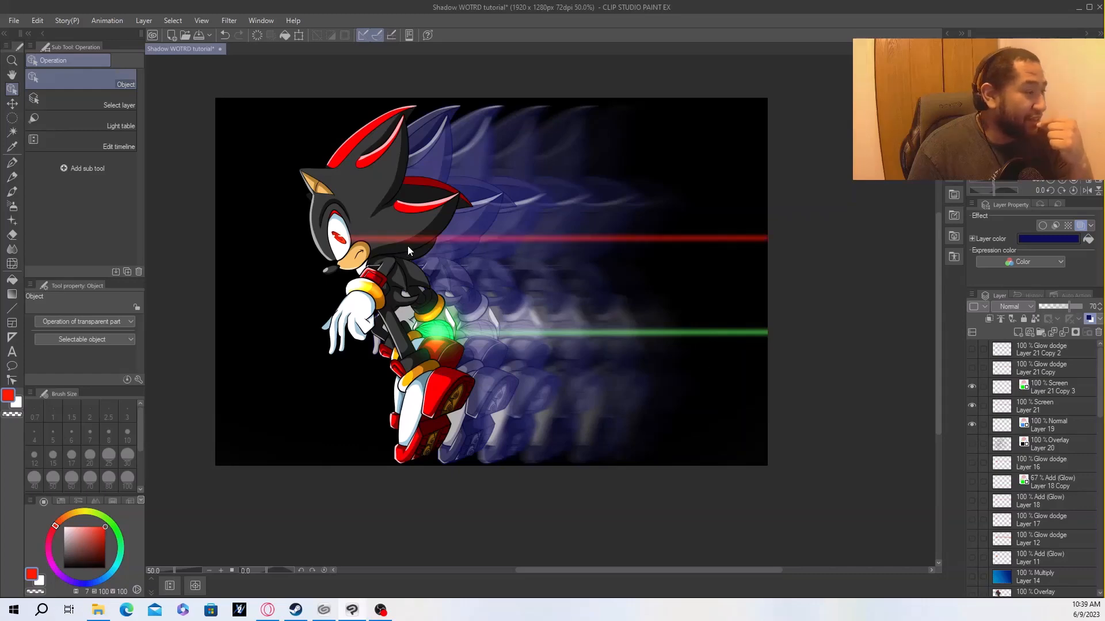
scroll(407, 246, "up", 5)
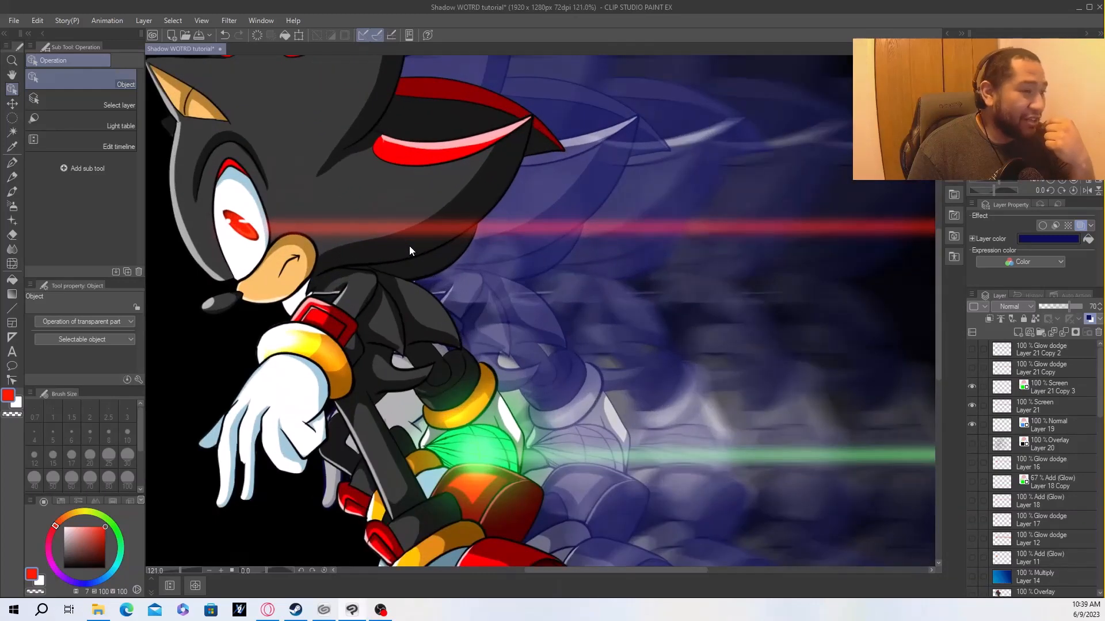
scroll(409, 246, "down", 5)
scroll(409, 246, "up", 1)
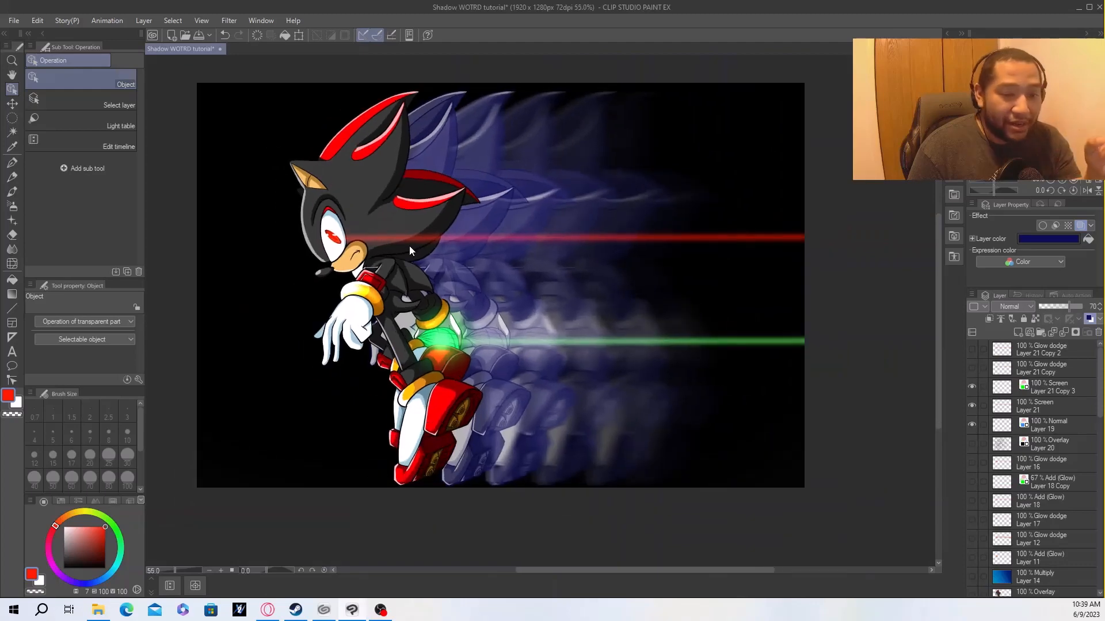
Duplicate the full-colour Shadow character layer, Layer 10 2, by copying and pasting it.
scroll(1020, 403, "down", 4)
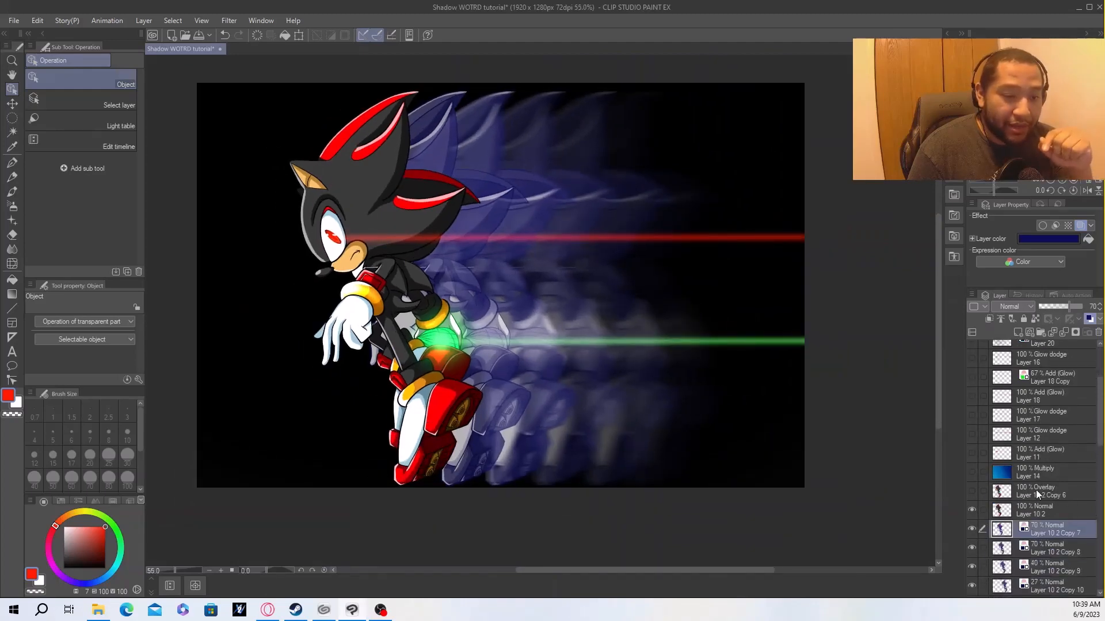
left_click(1039, 511)
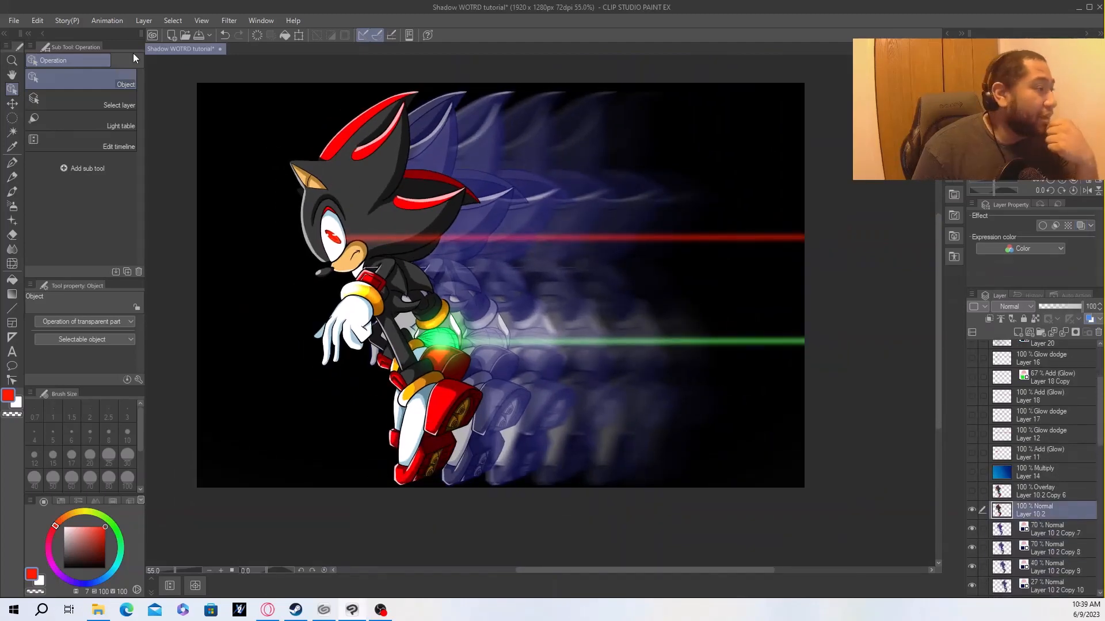
left_click(38, 20)
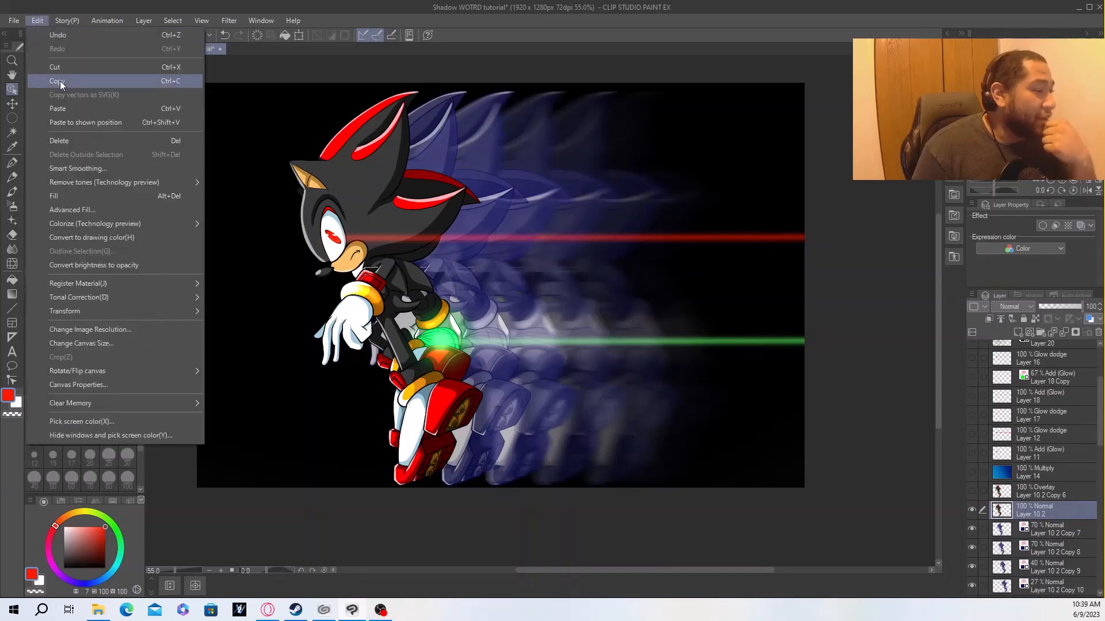
left_click(59, 80)
left_click(38, 21)
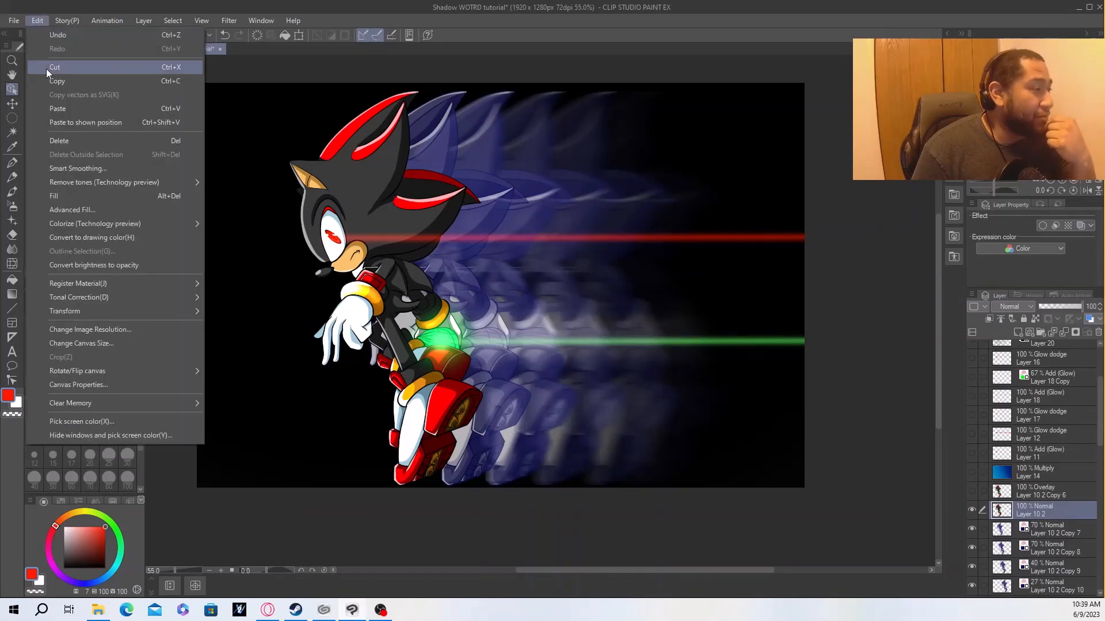
left_click(57, 108)
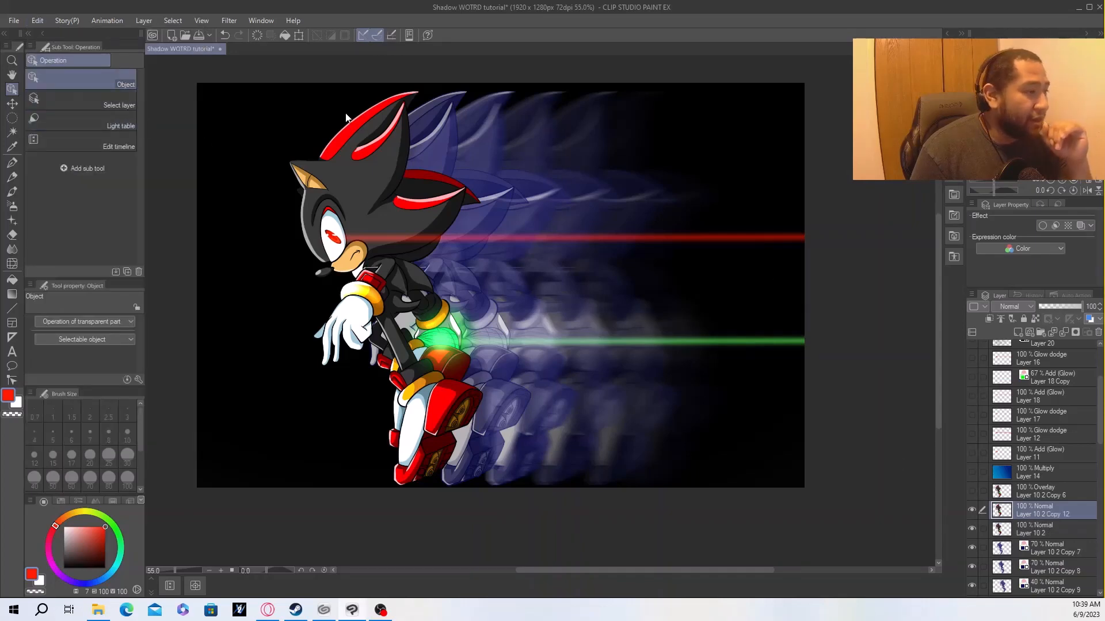
Apply a Forward Motion blur with strength 11.14 to the duplicated character layer, Layer 10 2 Copy 12.
left_click(227, 20)
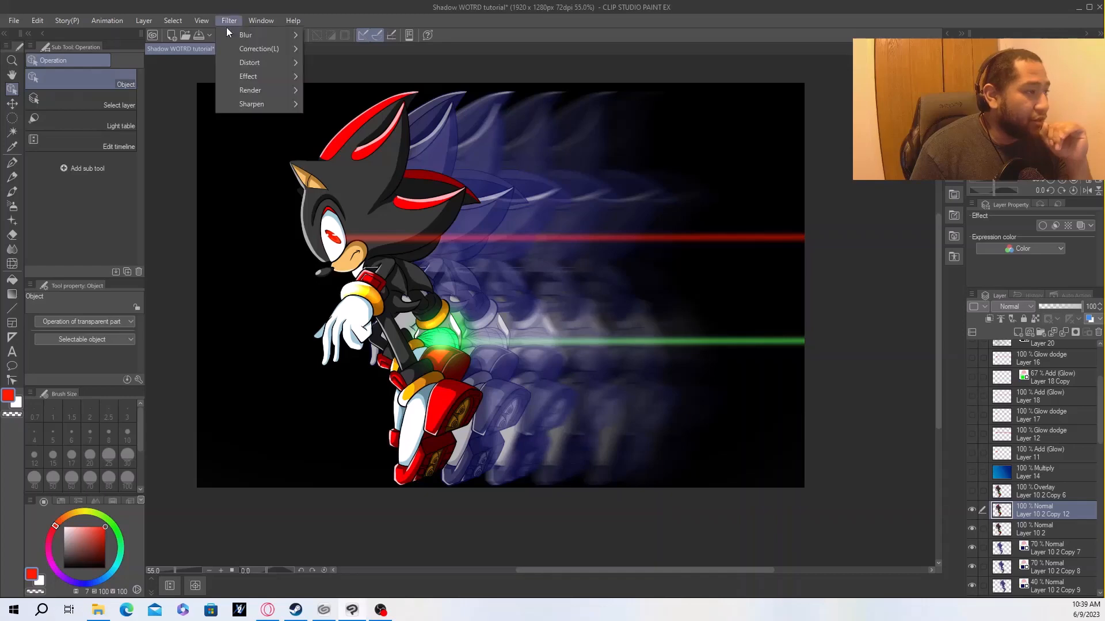
mouse_move(254, 38)
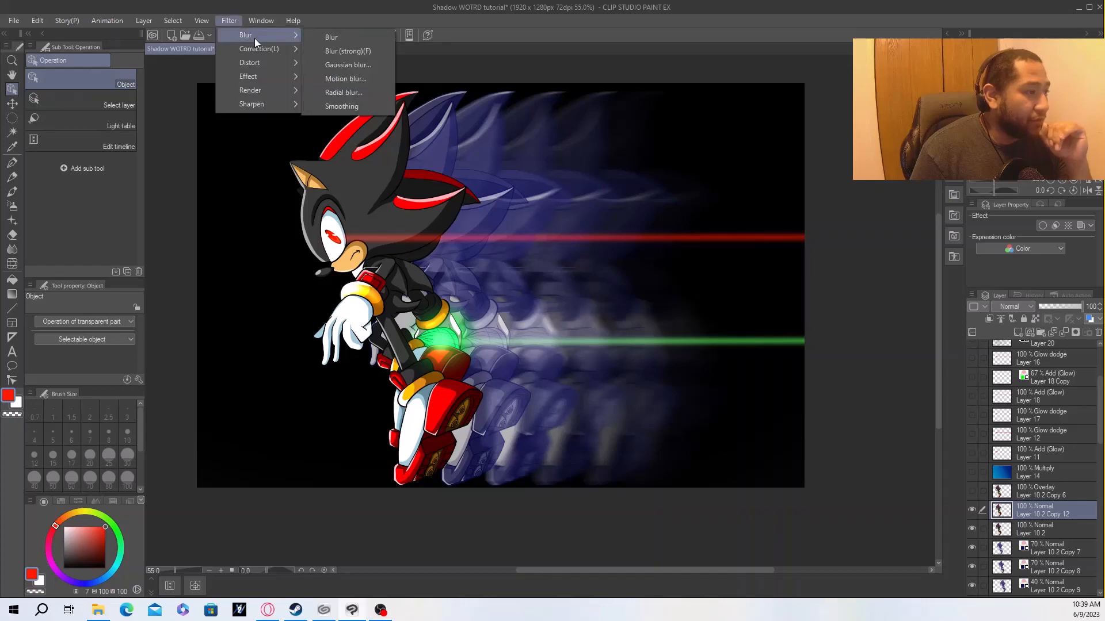
left_click(358, 81)
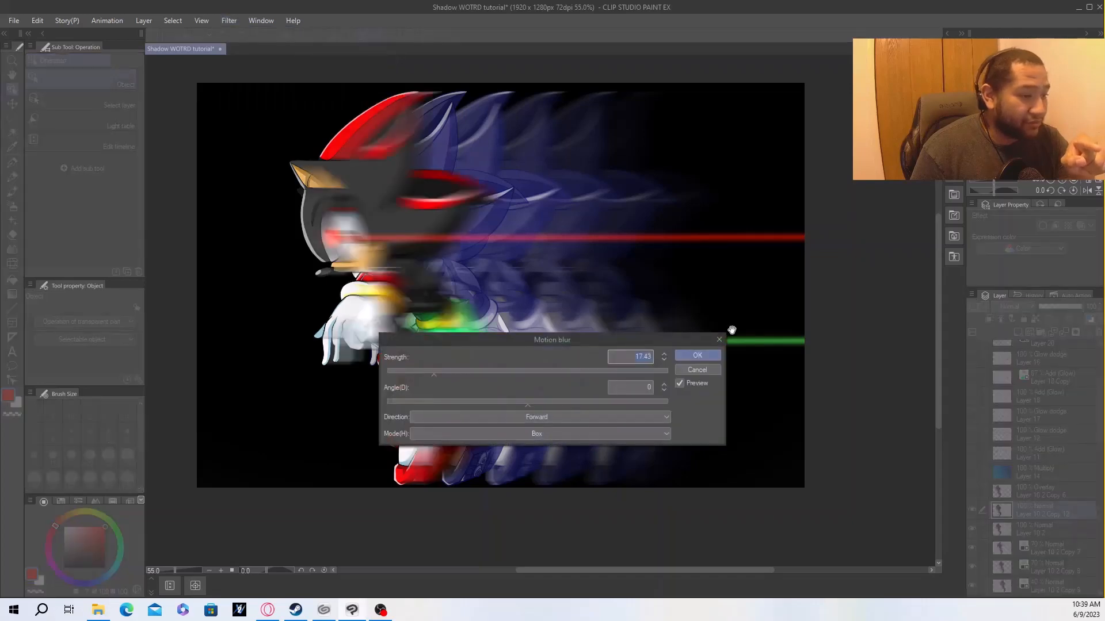
left_click(416, 373)
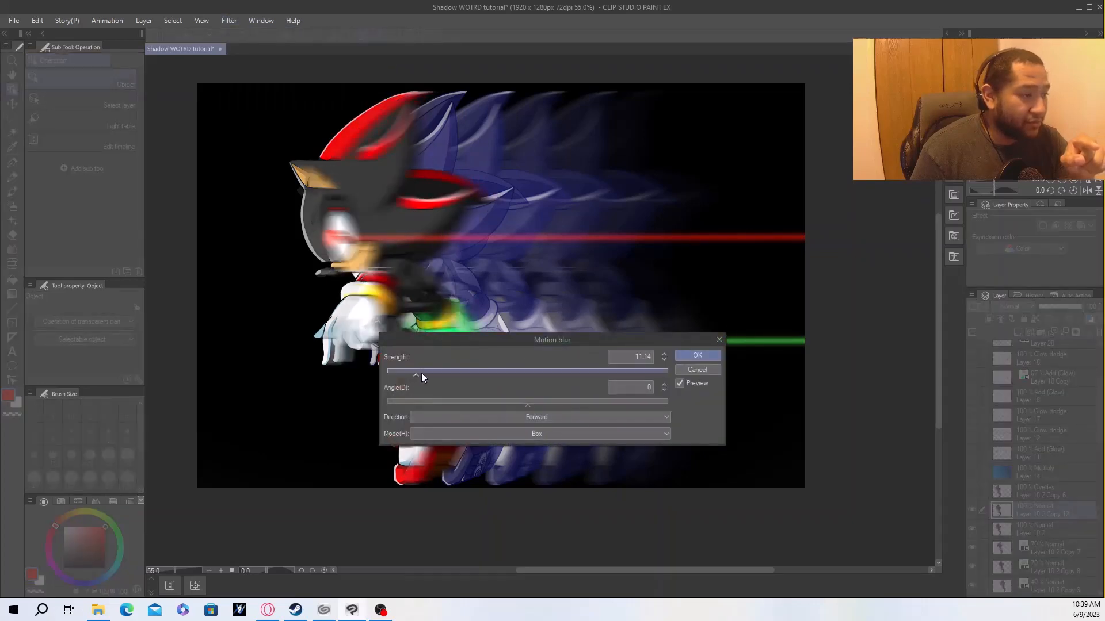
left_click(699, 357)
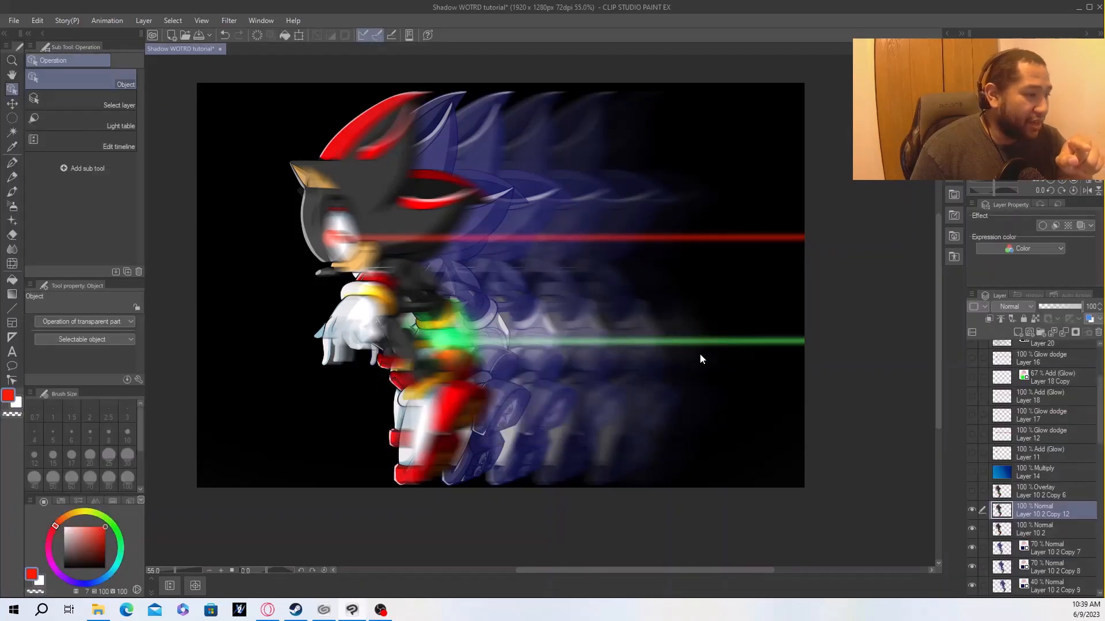
Set the blending mode of the blurred character copy, Layer 10 2 Copy 12, to Overlay.
left_click(1014, 306)
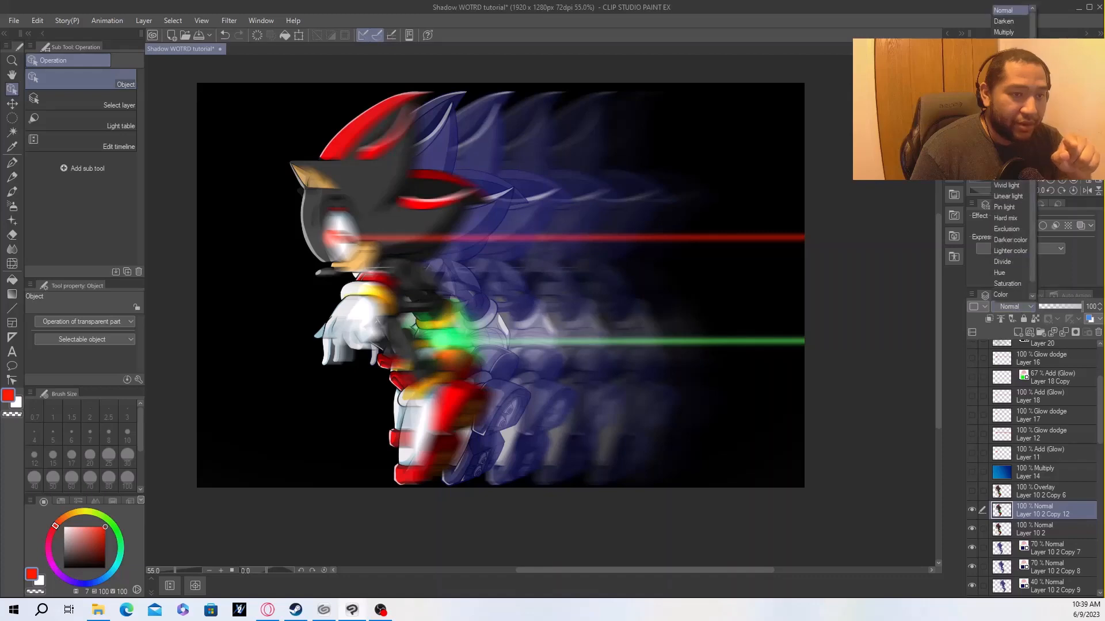
left_click(1008, 141)
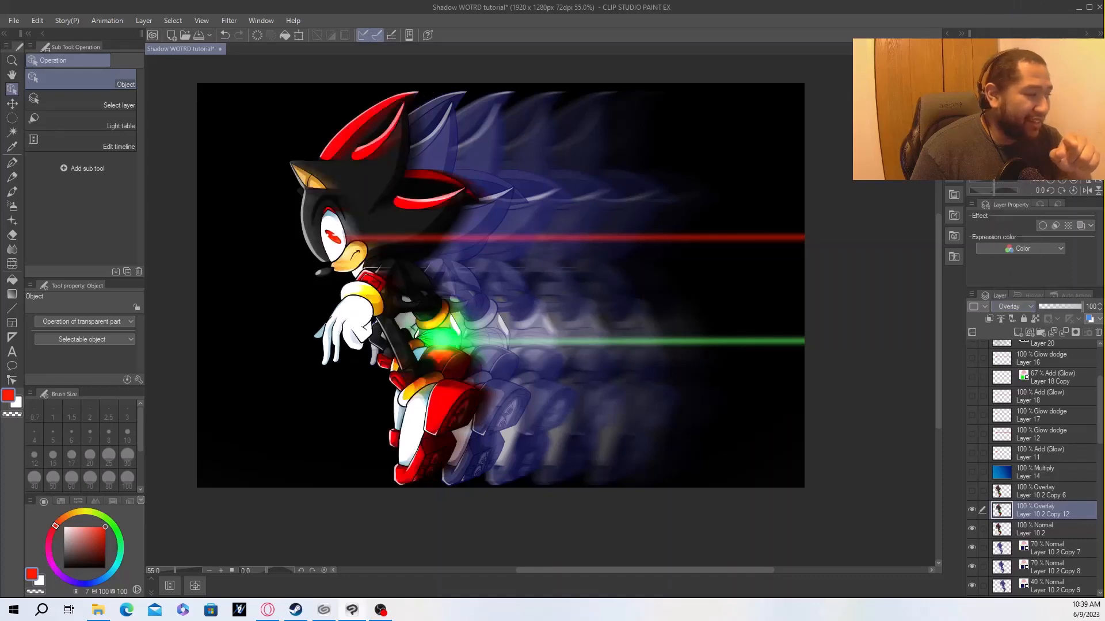
scroll(320, 178, "up", 2)
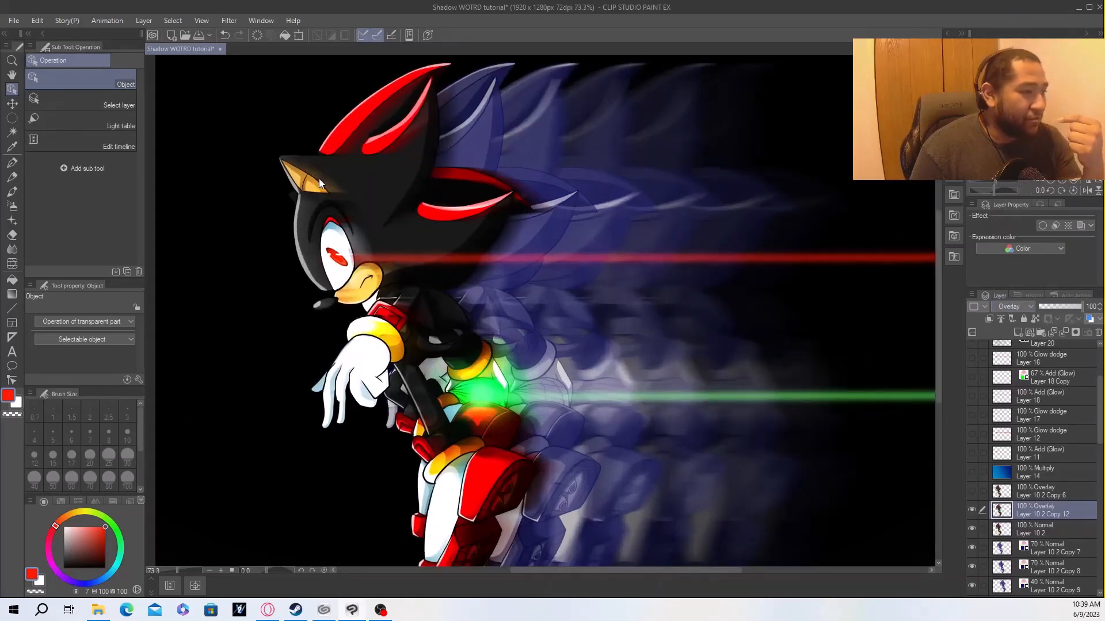
scroll(335, 209, "up", 2)
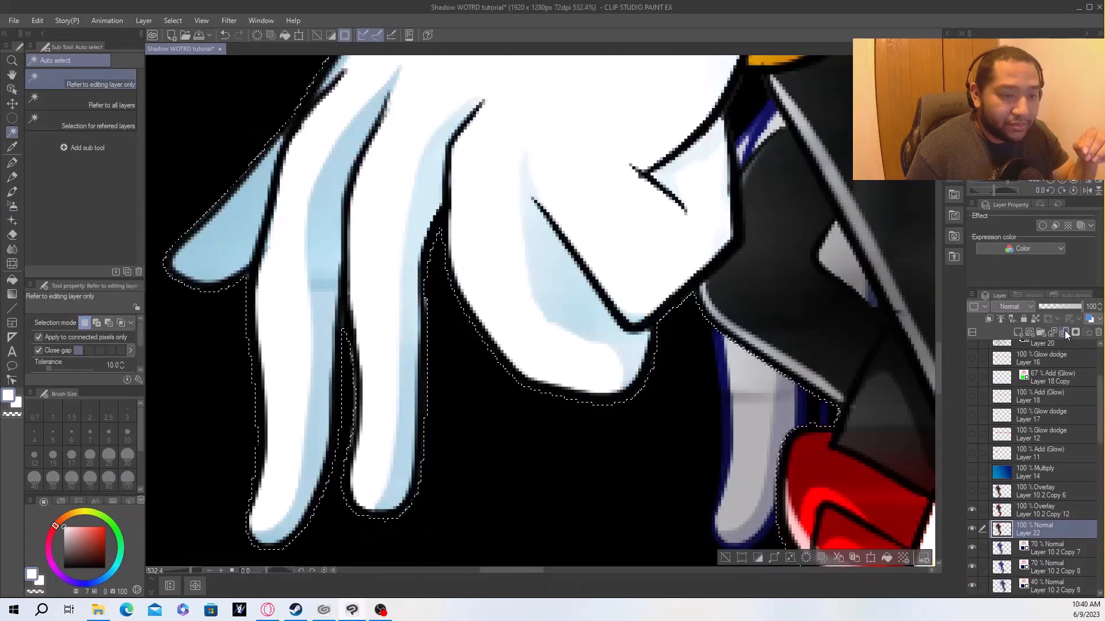
Clear the selection surrounding the Shadow character while keeping Layer 22 active.
scroll(482, 382, "down", 6)
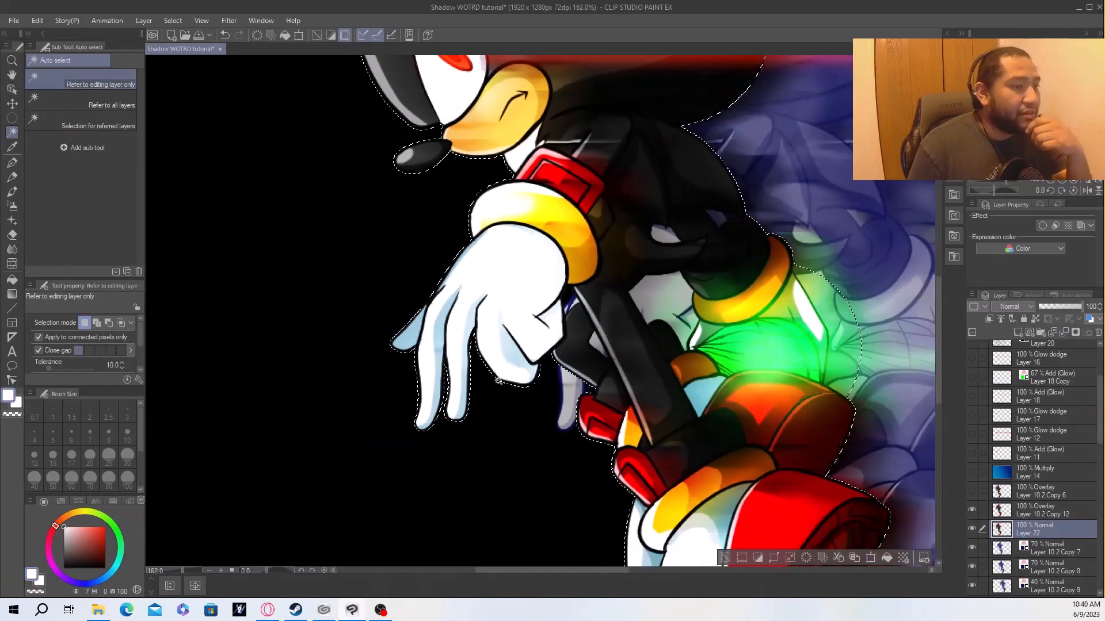
scroll(498, 380, "down", 3)
scroll(801, 333, "up", 1)
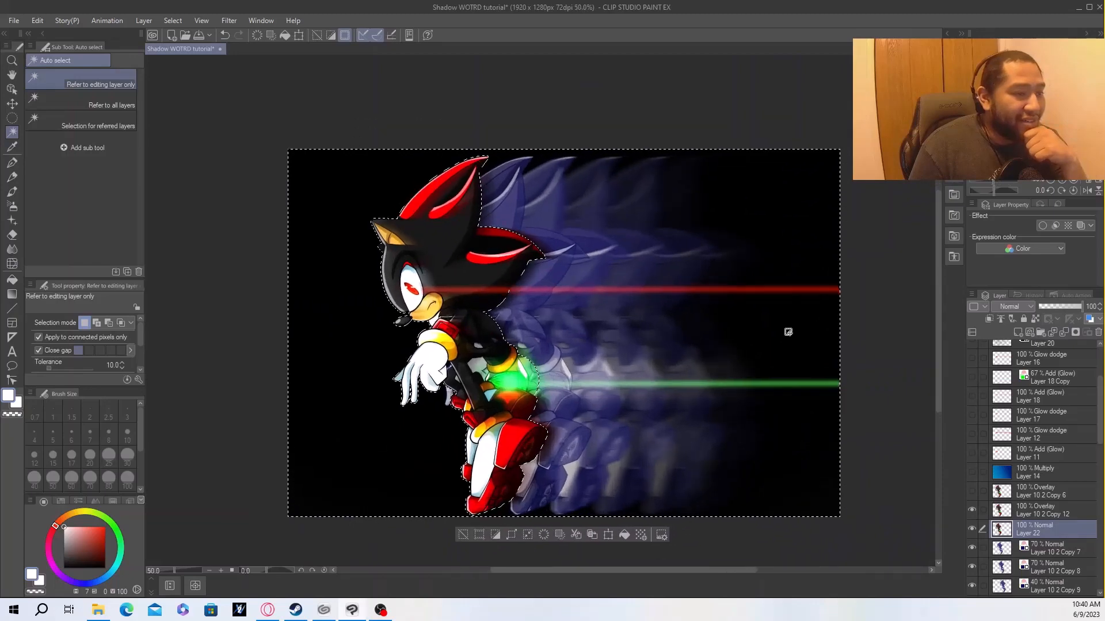
left_click(173, 20)
left_click(223, 49)
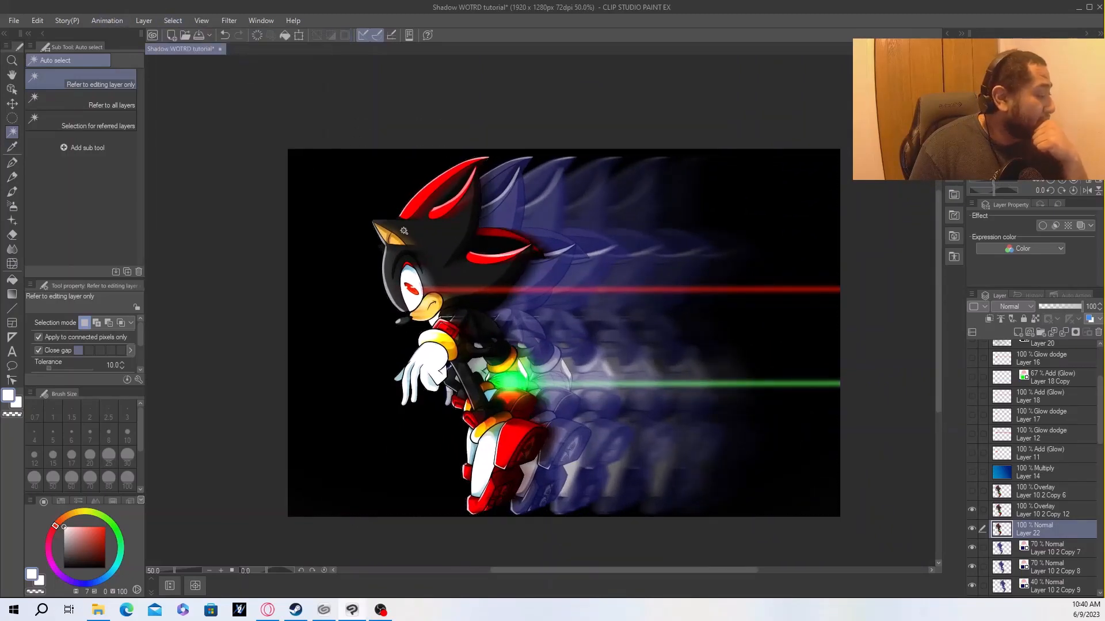
Add a new raster layer at the head of the layer stack, above Layer 21 Copy 2.
scroll(601, 268, "up", 2)
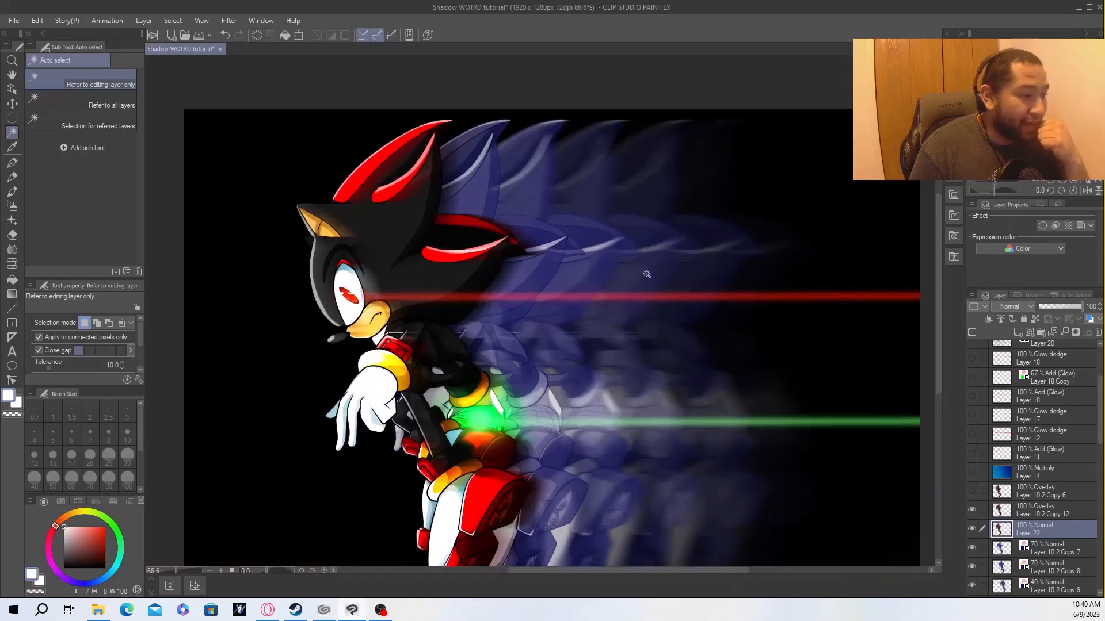
scroll(545, 253, "up", 1)
scroll(528, 261, "down", 2)
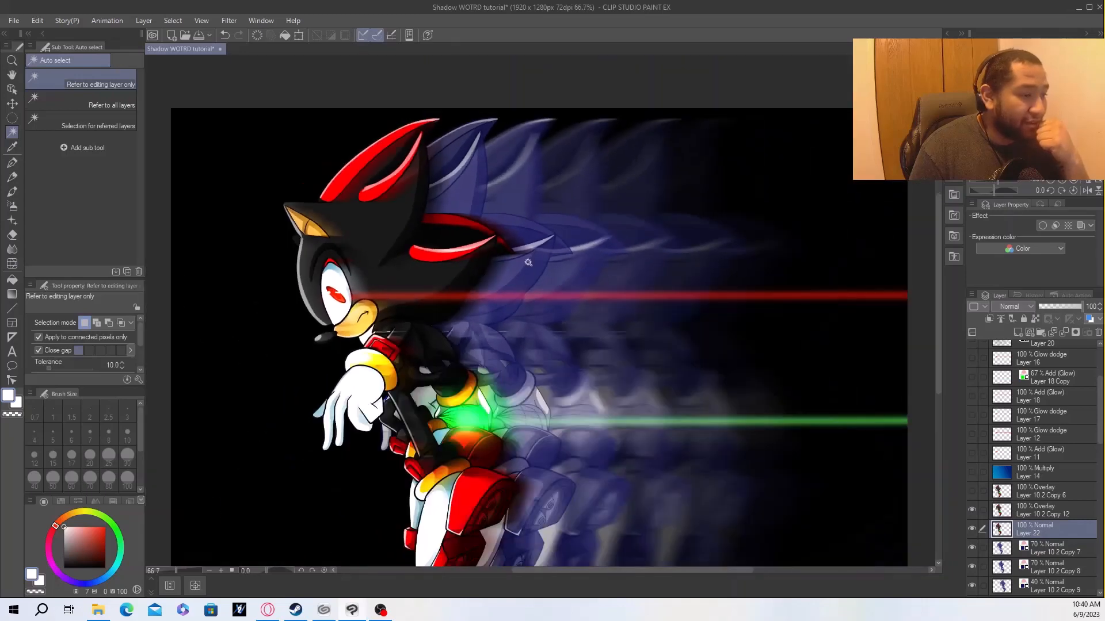
scroll(534, 274, "down", 1)
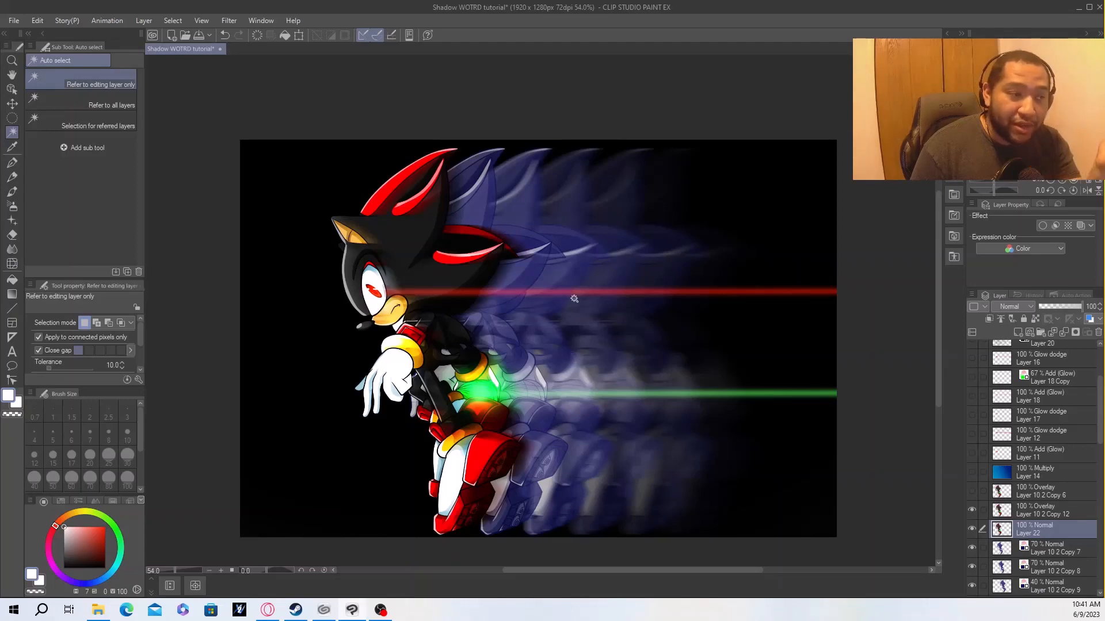
scroll(837, 450, "up", 1)
scroll(1006, 403, "up", 4)
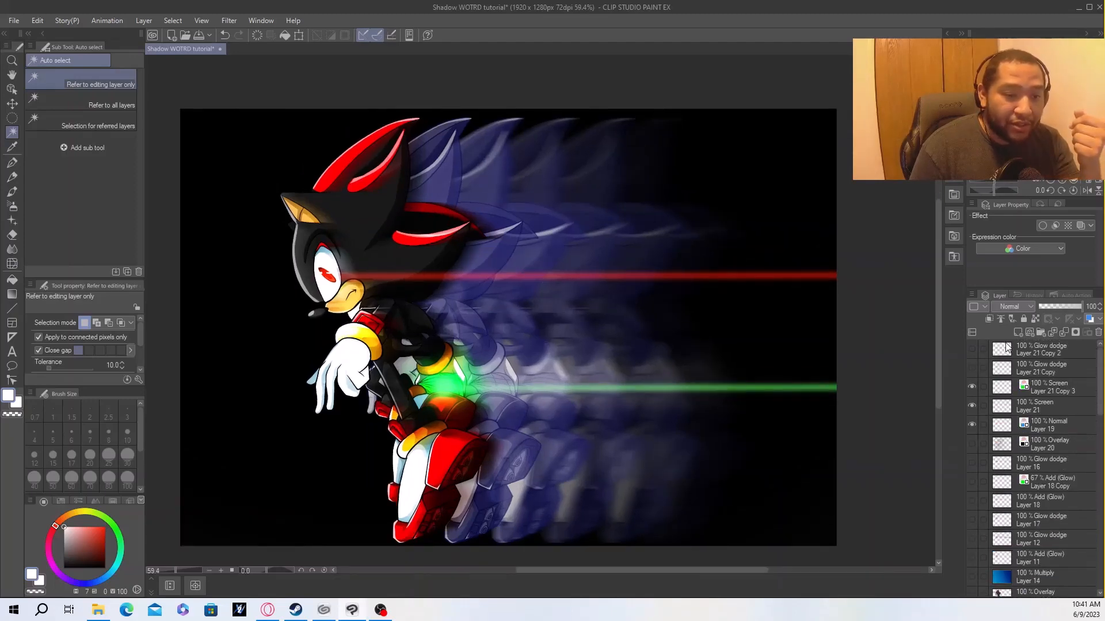
left_click(1018, 332)
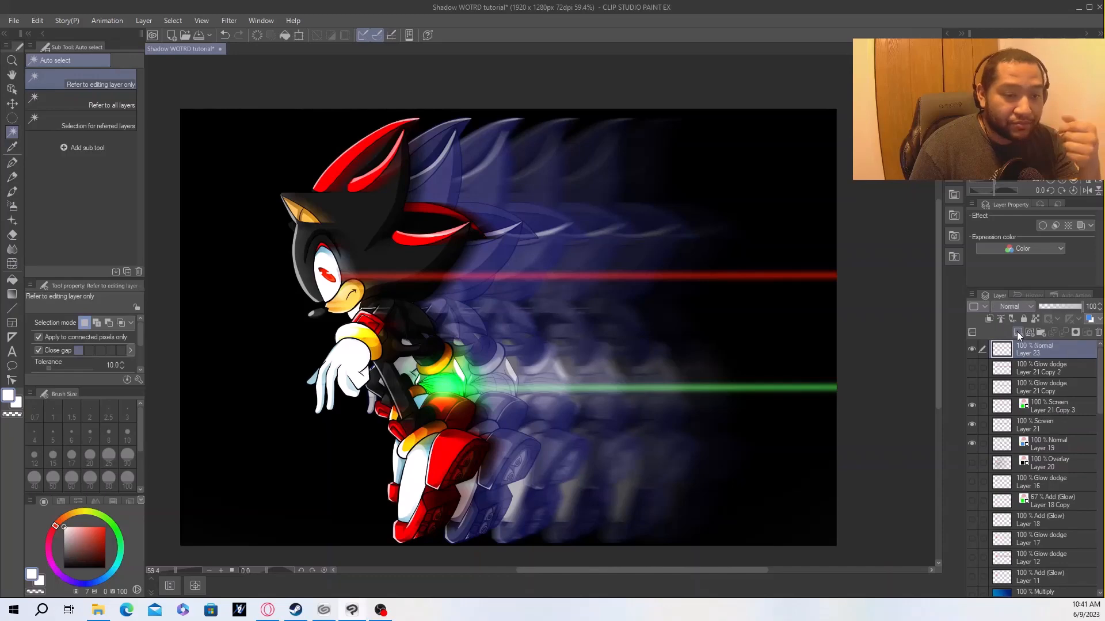
Spray black specks across the character and its afterimages with the Droplet airbrush on the new layer.
left_click(12, 206)
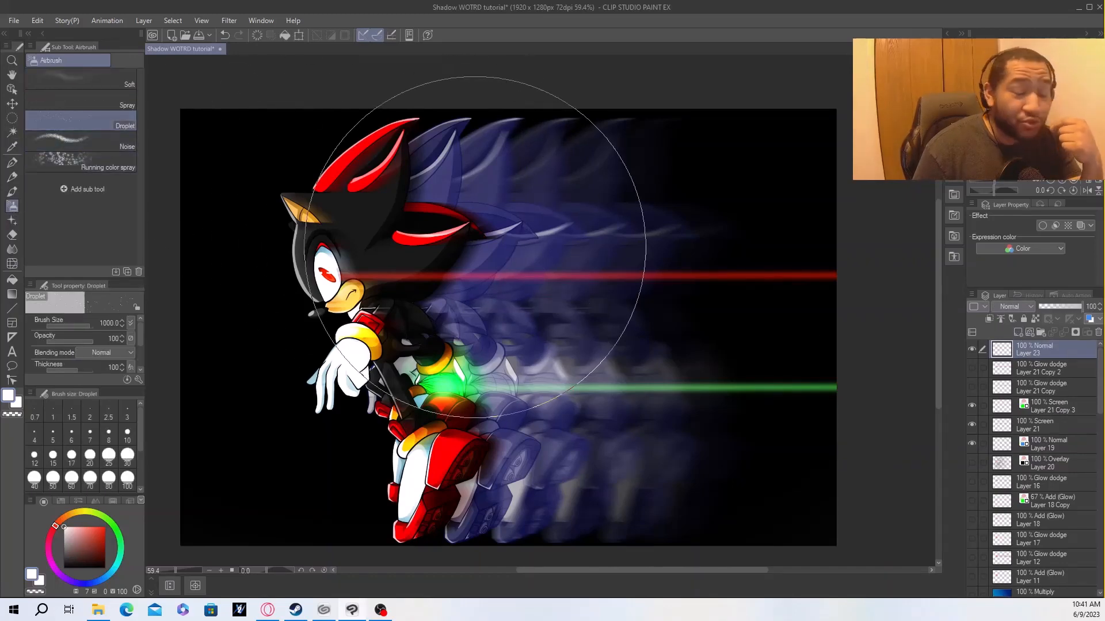
left_click(63, 569)
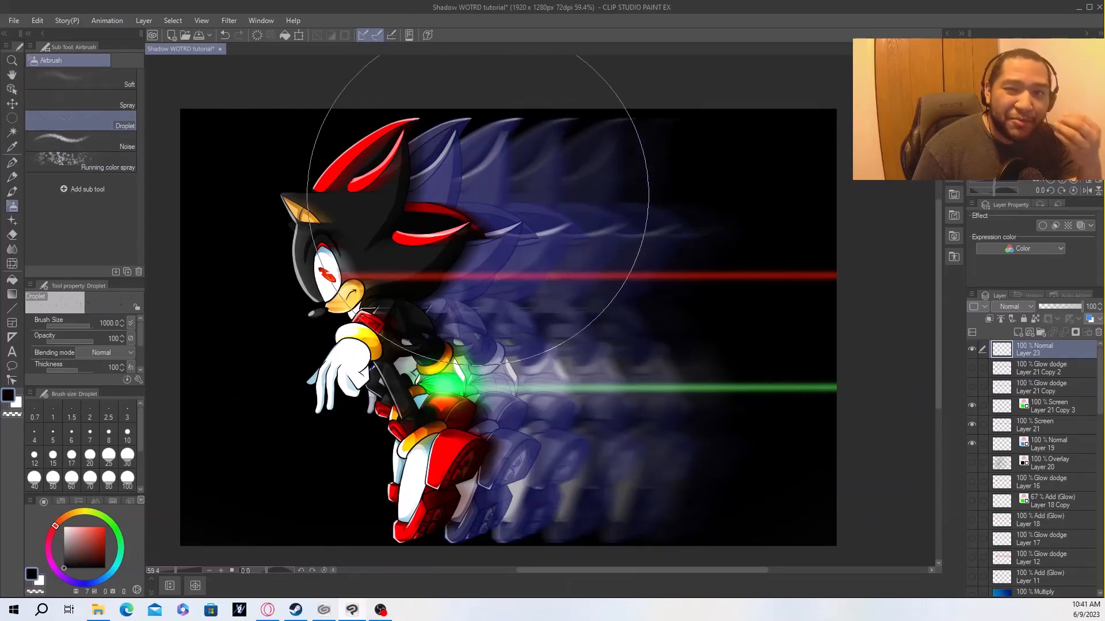
left_click(477, 194)
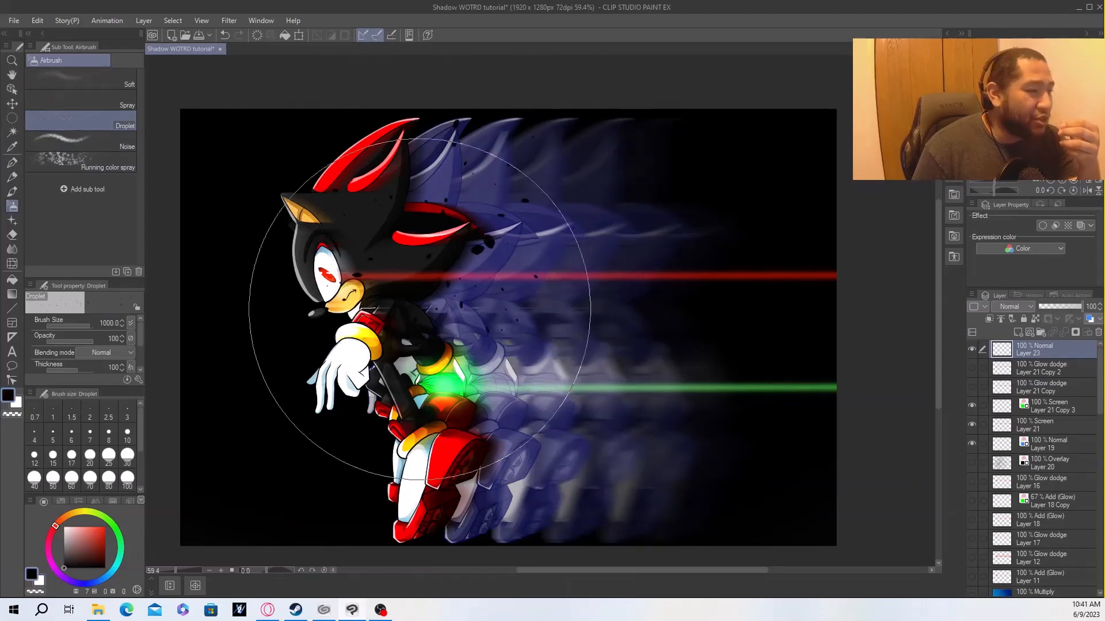
mouse_move(419, 309)
left_mouse_down()
mouse_move(423, 286)
mouse_move(393, 225)
mouse_move(433, 290)
mouse_move(550, 364)
mouse_move(525, 436)
mouse_move(453, 496)
mouse_move(541, 277)
mouse_move(524, 164)
left_mouse_up()
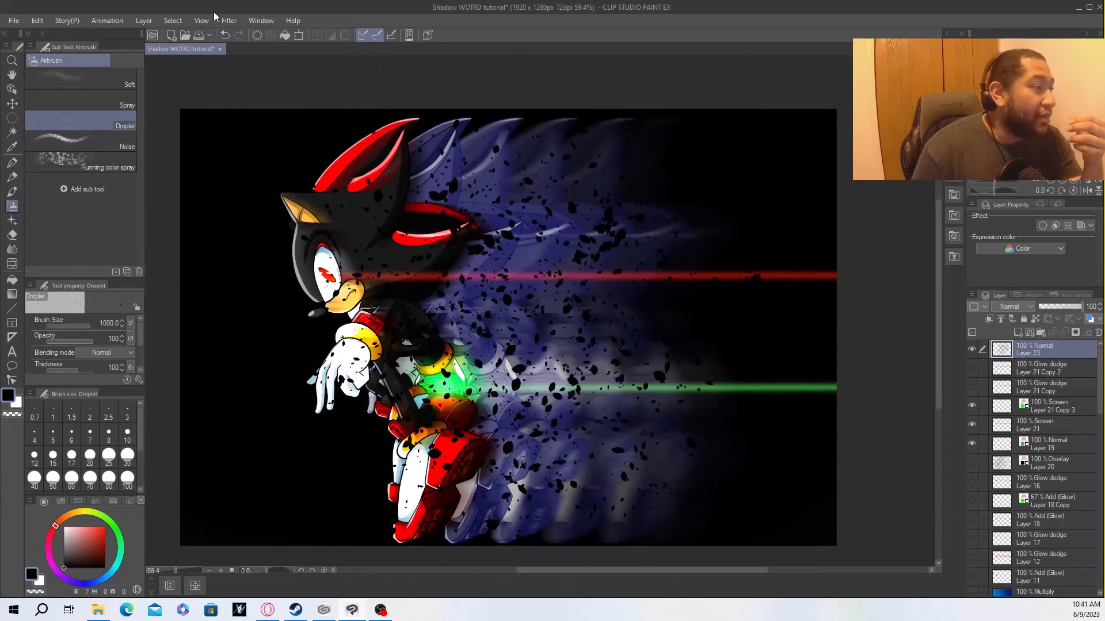
Apply a Forward Motion blur with strength 13.17 to the black droplets on Layer 23.
left_click(228, 21)
mouse_move(241, 36)
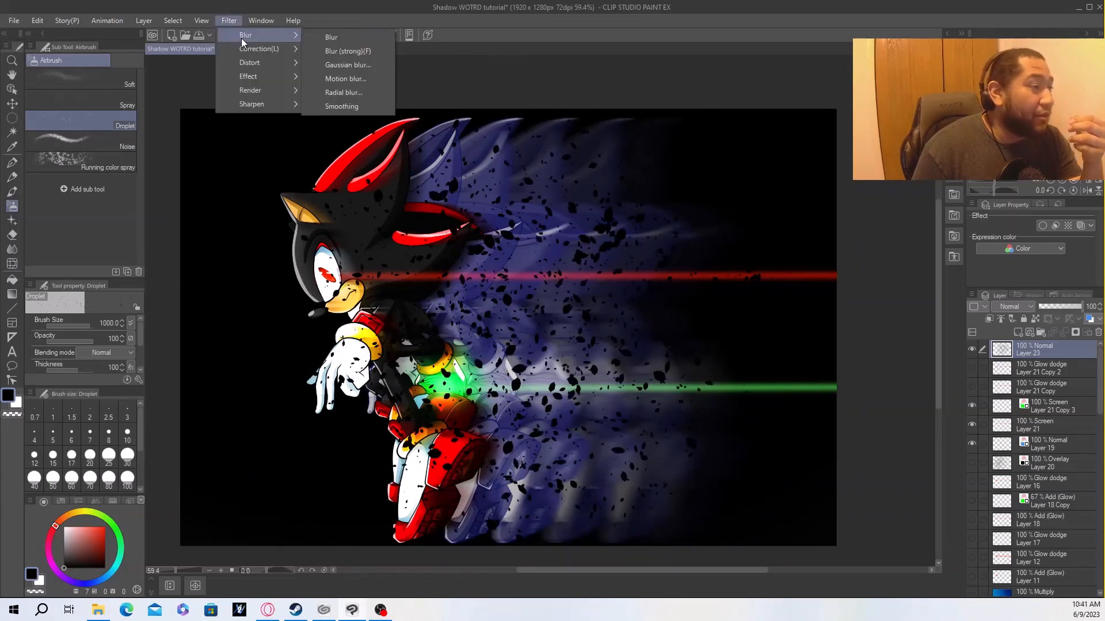
left_click(345, 79)
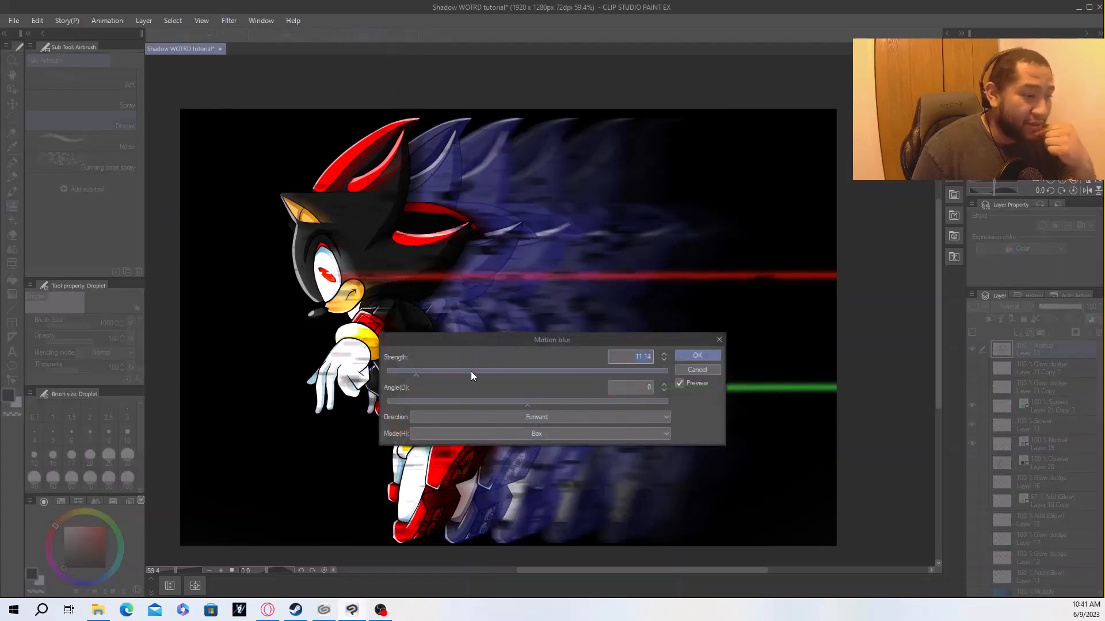
mouse_move(422, 372)
left_mouse_down()
mouse_move(433, 372)
mouse_move(422, 375)
left_mouse_up()
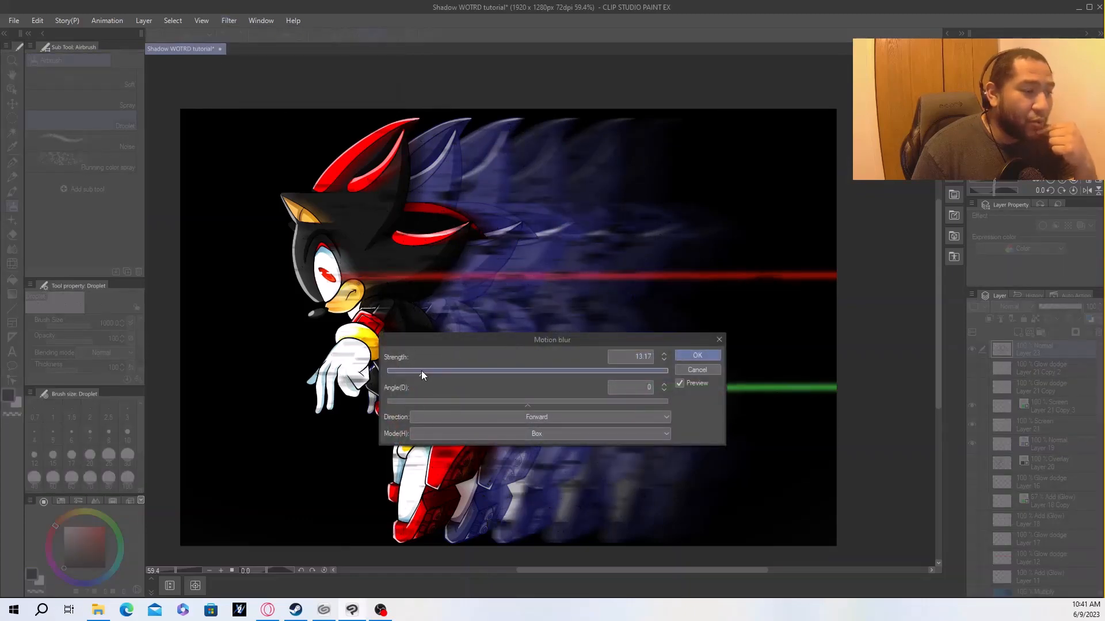
left_click(695, 355)
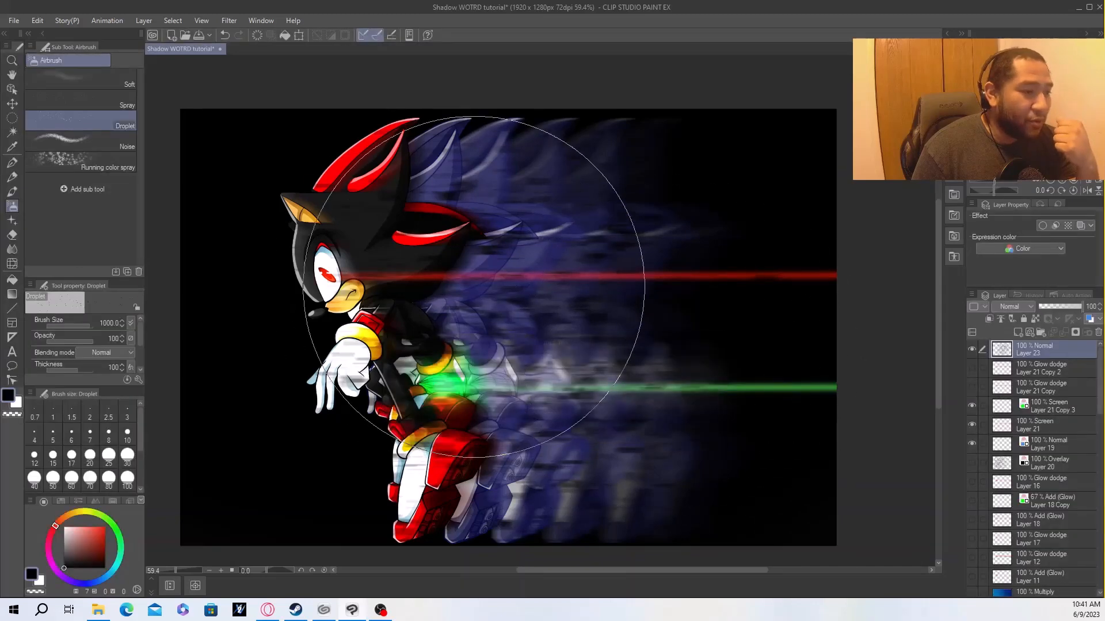
Set the blurred droplet layer's blending mode to Glow dodge and enable its blue layer color effect.
scroll(481, 284, "up", 1)
scroll(481, 284, "up", 1)
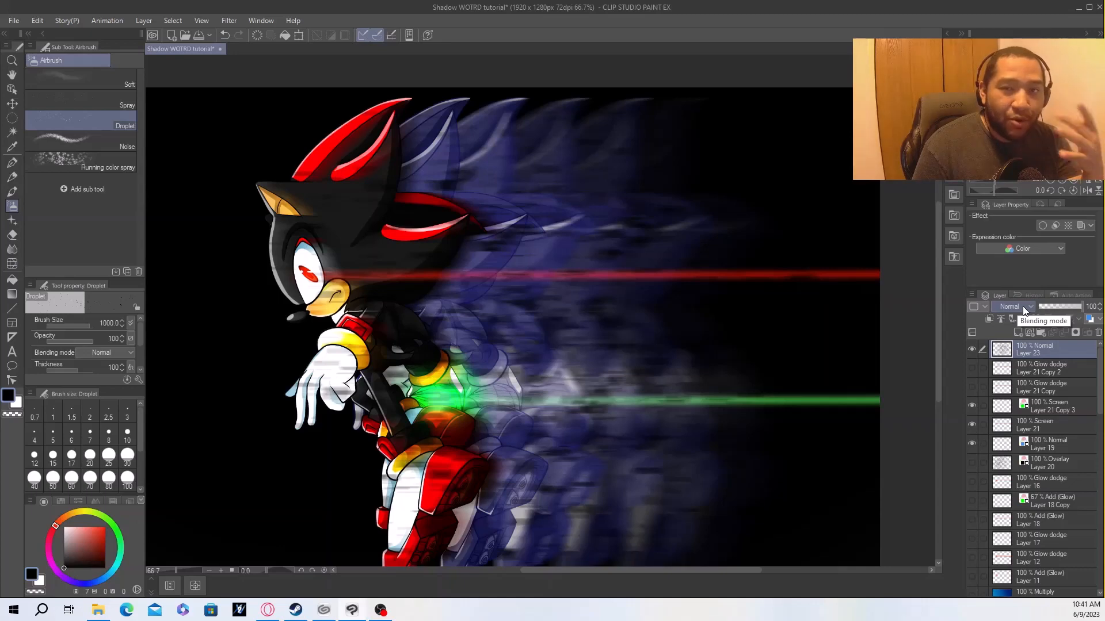
left_click(1022, 306)
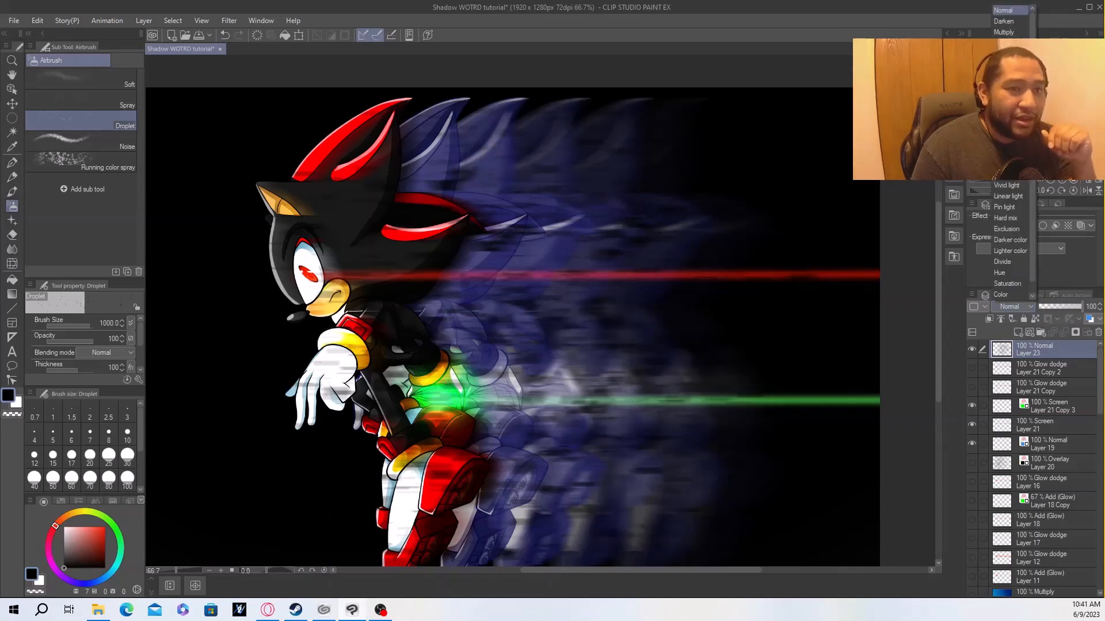
left_click(1007, 108)
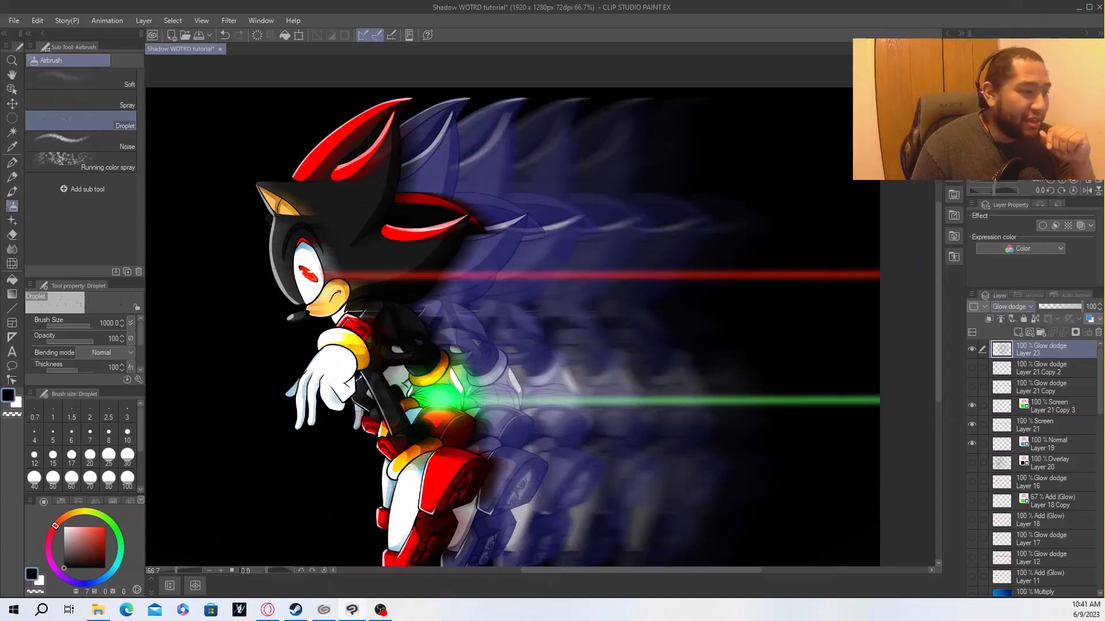
left_click(1081, 225)
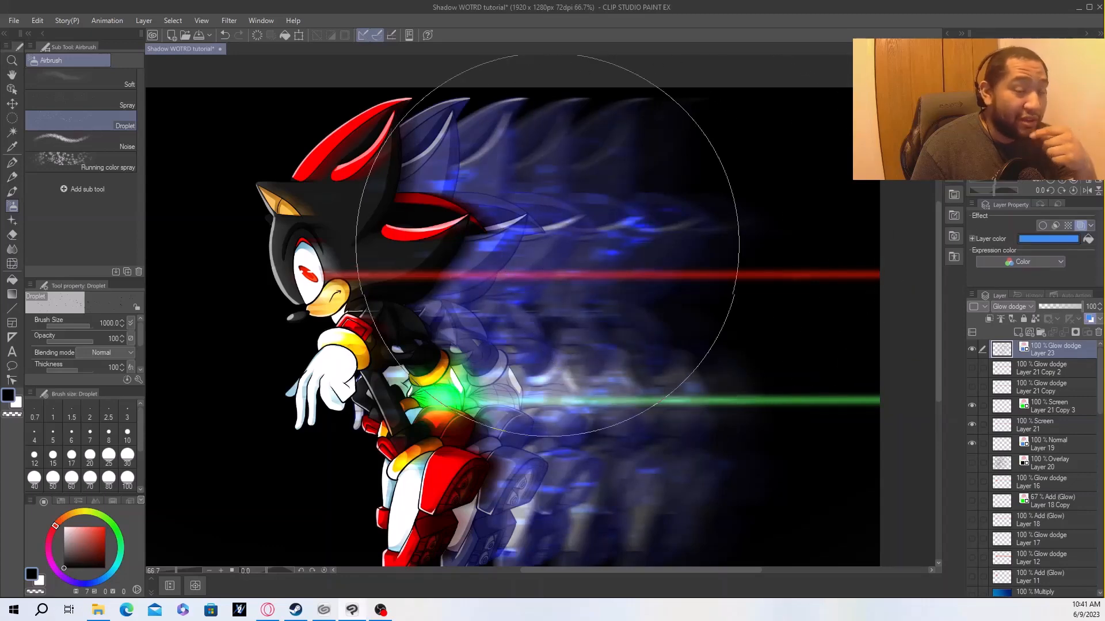
scroll(541, 269, "up", 2)
scroll(541, 302, "down", 2)
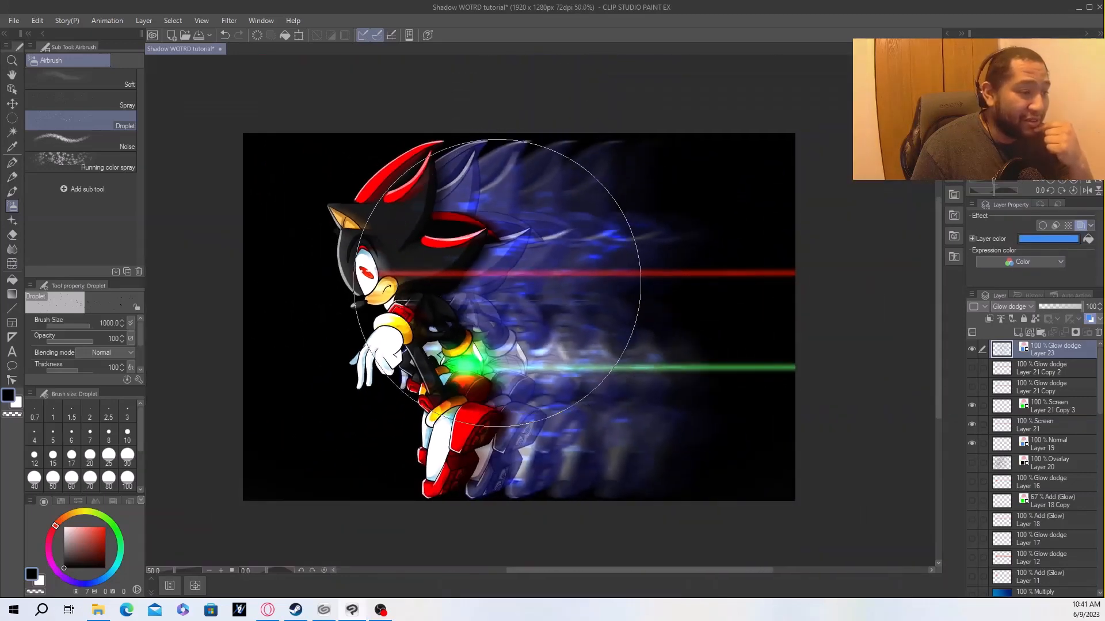
scroll(490, 286, "up", 1)
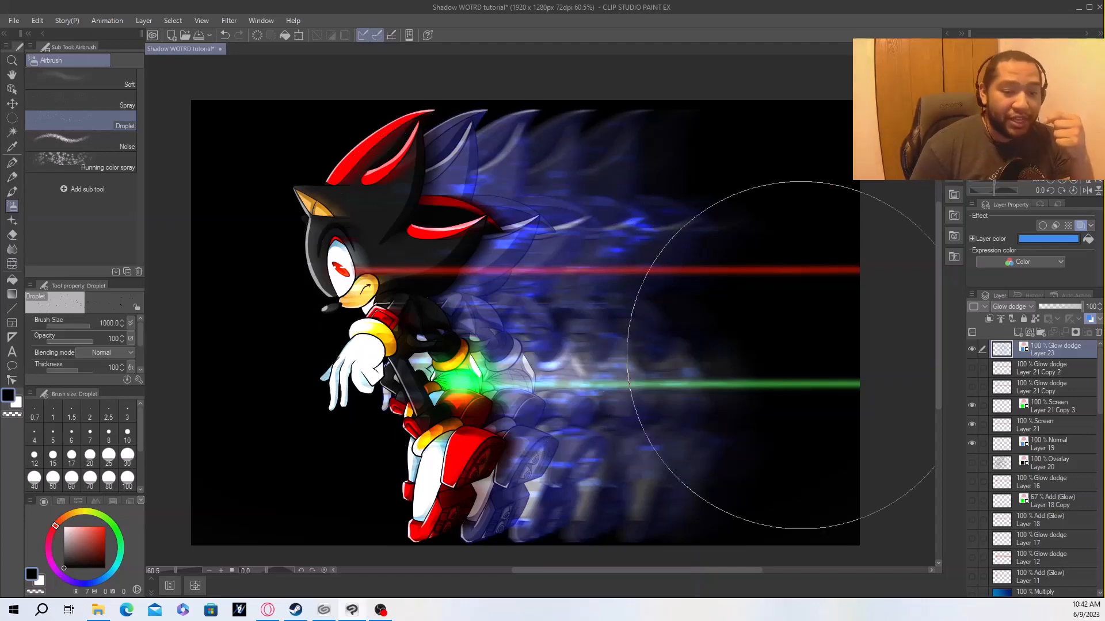
scroll(1053, 447, "down", 5)
scroll(1044, 486, "down", 1)
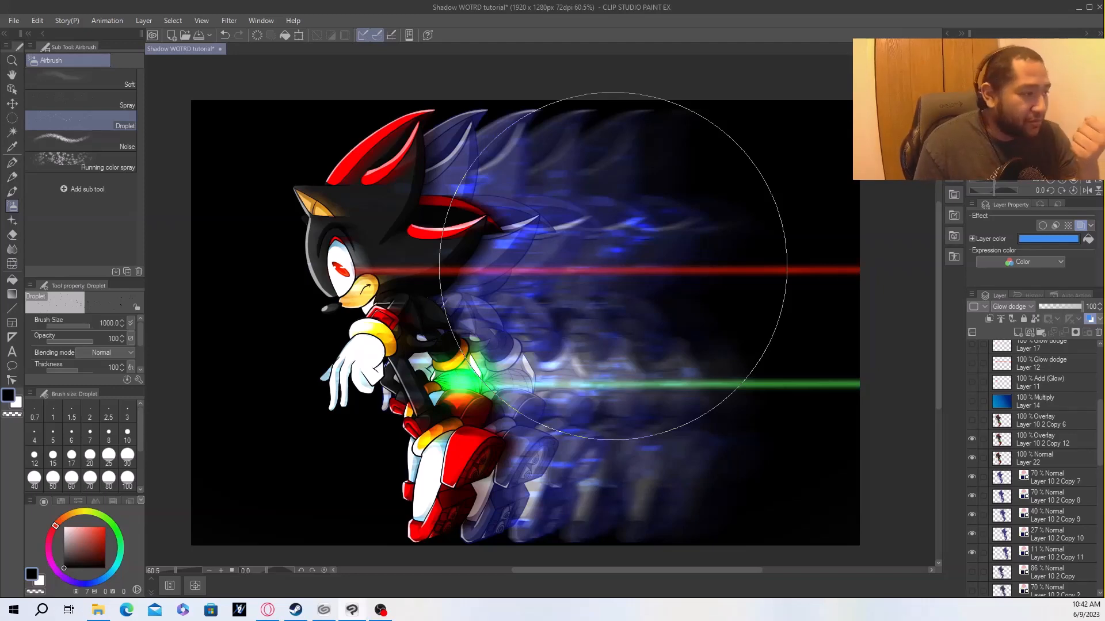
scroll(634, 350, "up", 1)
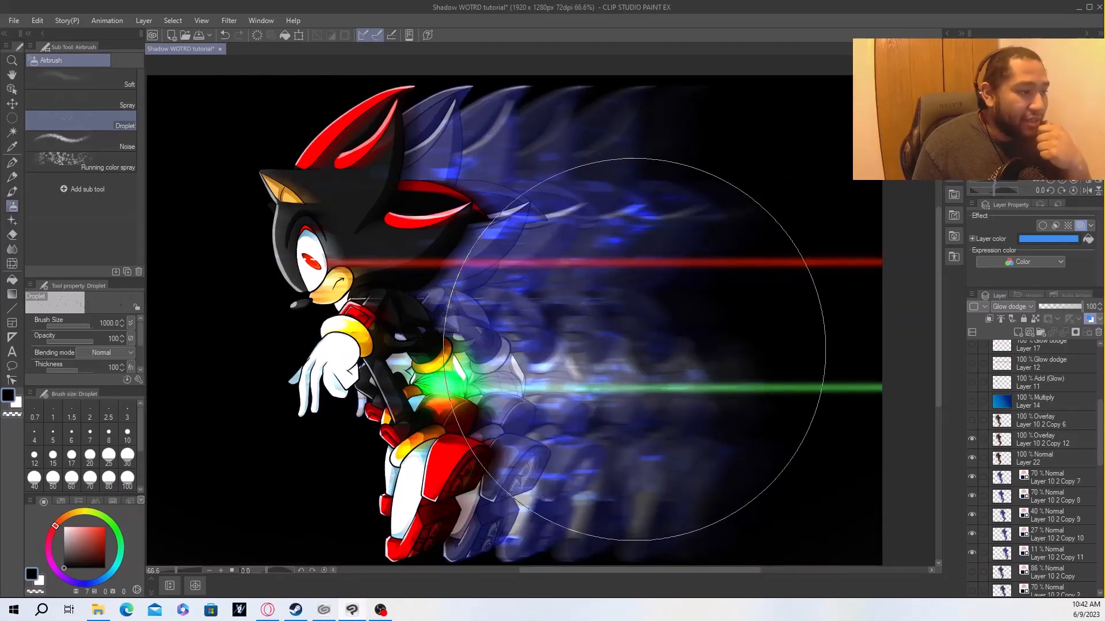